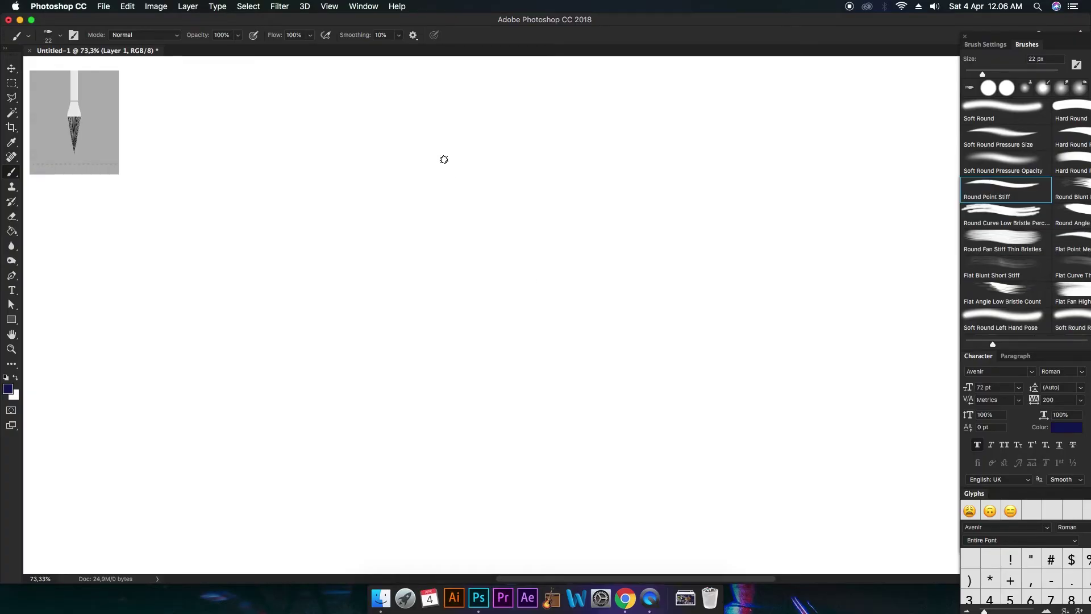
Step: Draw a dark navy U-shaped head outline with two rounded ears, an angular nose and a small smiling mouth
mouse_move(442, 152)
left_mouse_down()
mouse_move(464, 285)
mouse_move(491, 309)
mouse_move(531, 319)
mouse_move(568, 308)
mouse_move(597, 268)
mouse_move(598, 140)
left_mouse_up()
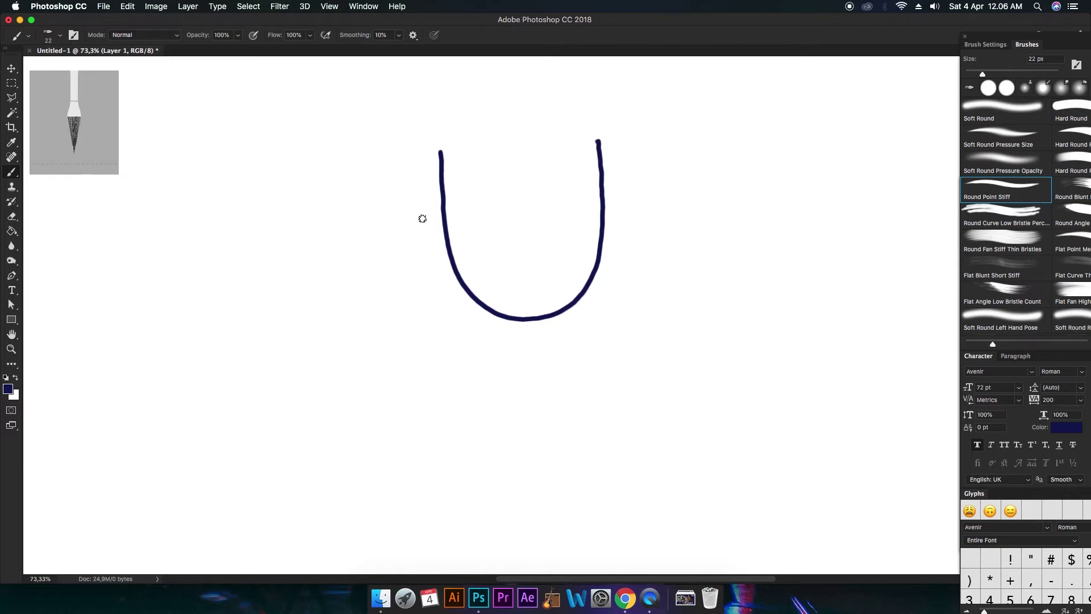
mouse_move(442, 190)
left_mouse_down()
mouse_move(426, 192)
mouse_move(422, 209)
mouse_move(439, 237)
left_mouse_up()
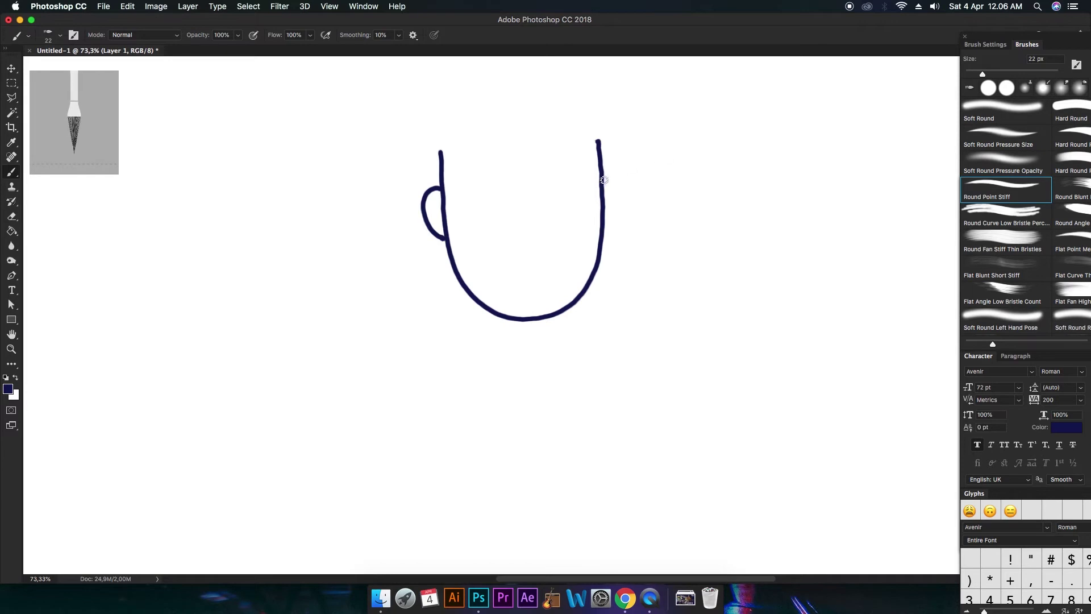
mouse_move(604, 180)
left_mouse_down()
mouse_move(626, 185)
mouse_move(625, 215)
mouse_move(606, 231)
left_mouse_up()
left_click_drag(524, 205, 519, 241)
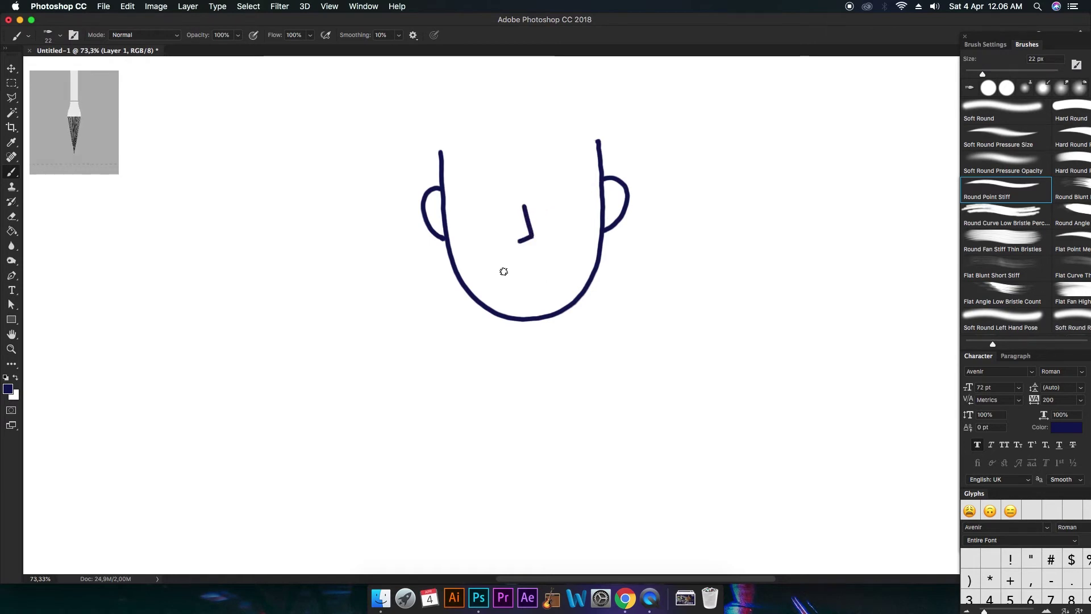
left_click_drag(506, 273, 548, 274)
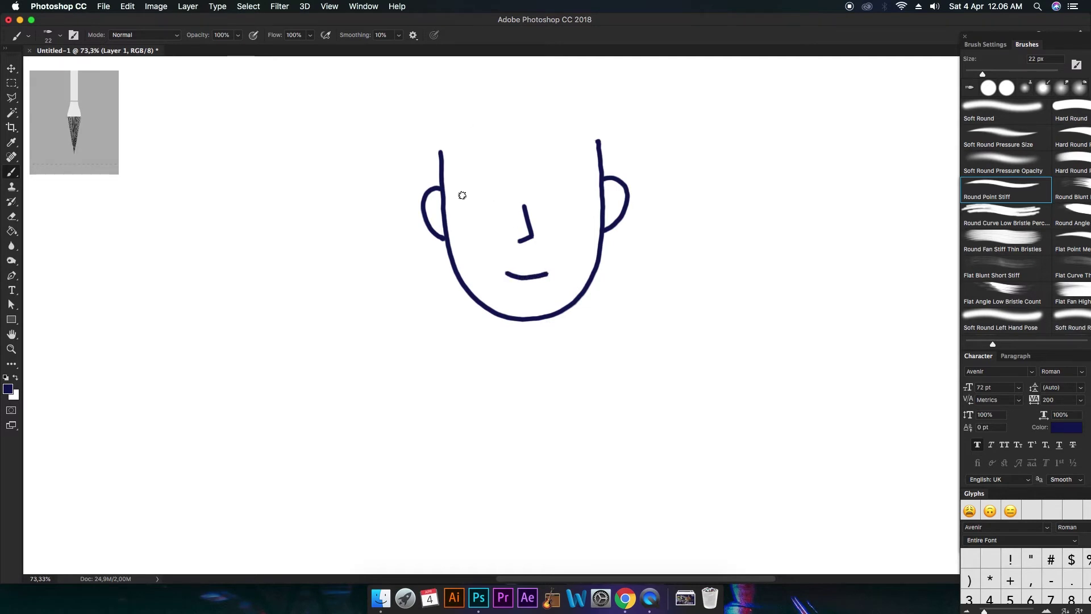
Step: Add dot eyes with curved upper lids and eyebrows, and draw a zigzag fringe across the forehead
mouse_move(462, 195)
left_mouse_down()
mouse_move(504, 188)
mouse_move(485, 198)
left_mouse_up()
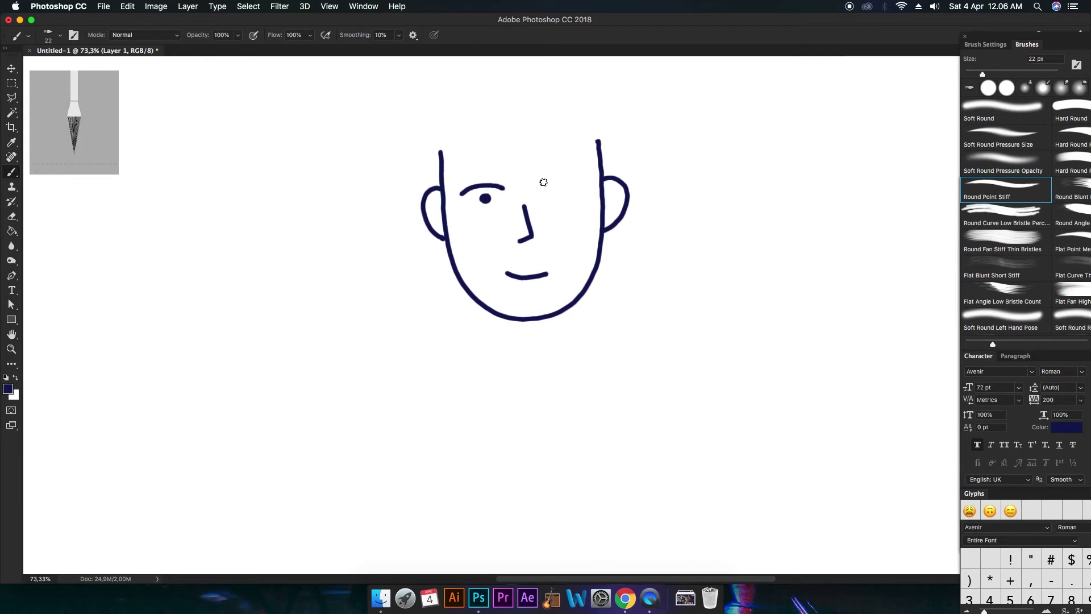
mouse_move(549, 185)
left_mouse_down()
mouse_move(588, 180)
mouse_move(567, 195)
left_mouse_up()
left_click_drag(463, 179, 587, 165)
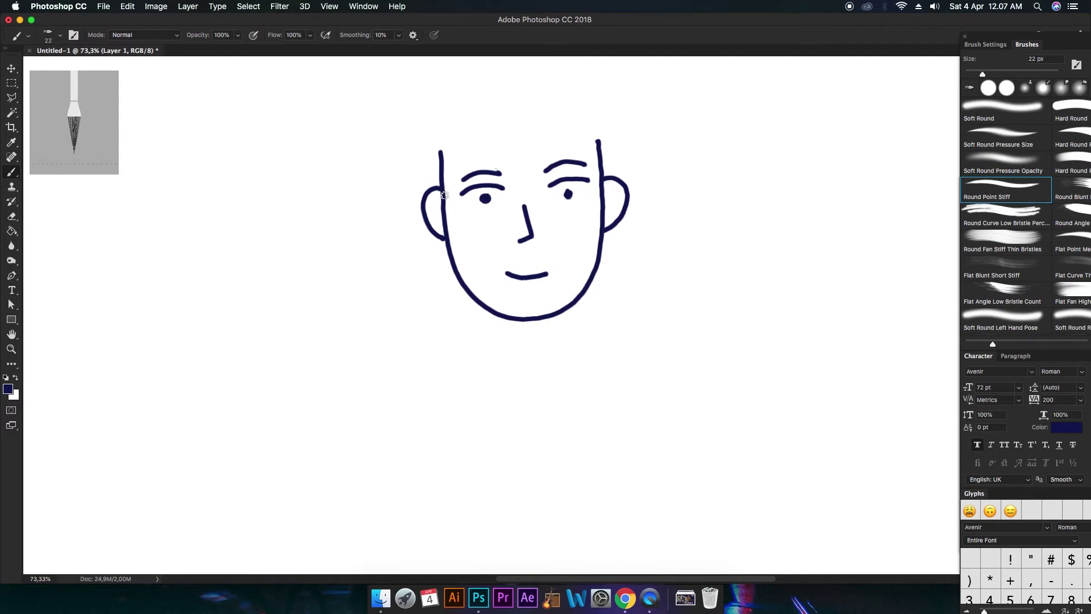
mouse_move(445, 195)
left_mouse_down()
mouse_move(463, 133)
mouse_move(489, 156)
mouse_move(505, 124)
mouse_move(527, 152)
mouse_move(549, 121)
mouse_move(578, 144)
mouse_move(583, 121)
mouse_move(602, 179)
left_mouse_up()
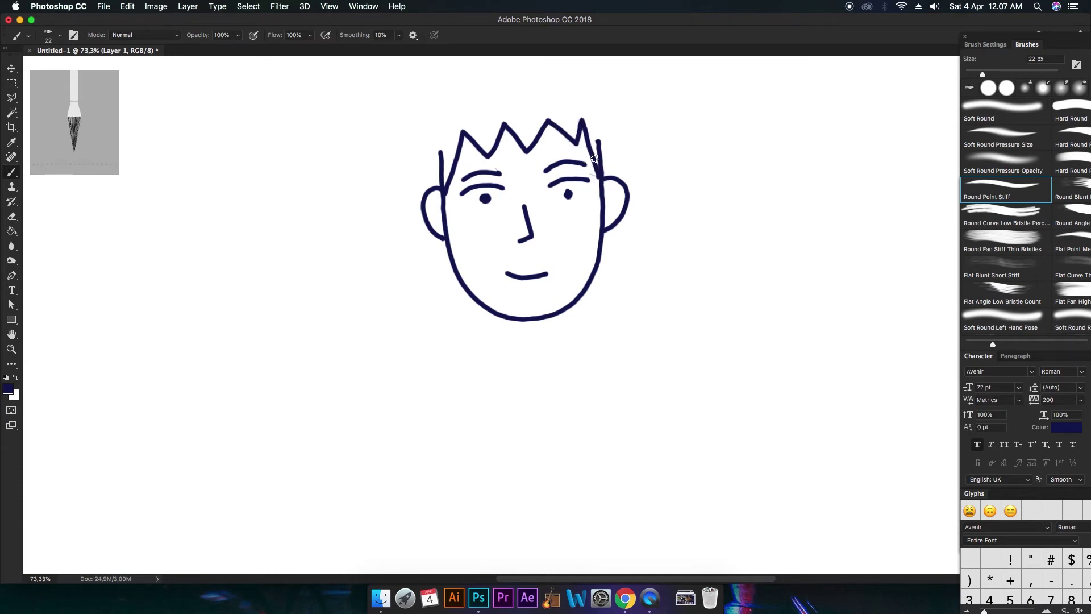
Step: Try to outline the spiky fringe in light turquoise, undo those strokes and return to dark navy
key("x")
left_click(7, 390)
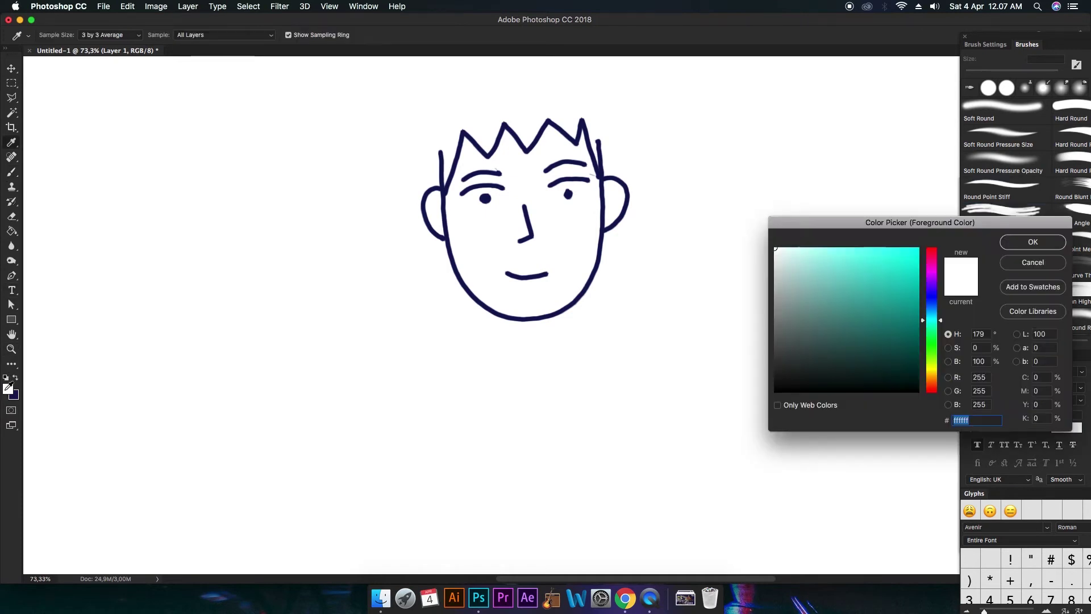
left_click(838, 267)
left_click(1033, 242)
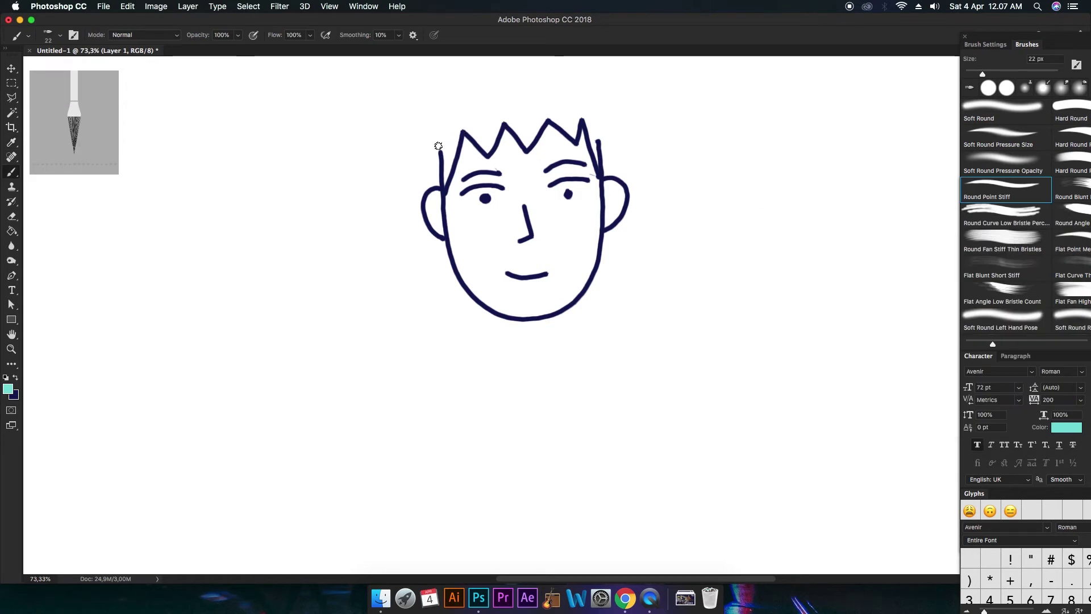
mouse_move(438, 147)
left_mouse_down()
mouse_move(460, 118)
mouse_move(447, 198)
mouse_move(435, 146)
mouse_move(503, 111)
mouse_move(489, 160)
mouse_move(463, 131)
mouse_move(538, 105)
mouse_move(549, 113)
mouse_move(529, 149)
mouse_move(506, 129)
mouse_move(583, 106)
mouse_move(579, 145)
mouse_move(547, 121)
mouse_move(599, 136)
mouse_move(596, 177)
left_mouse_up()
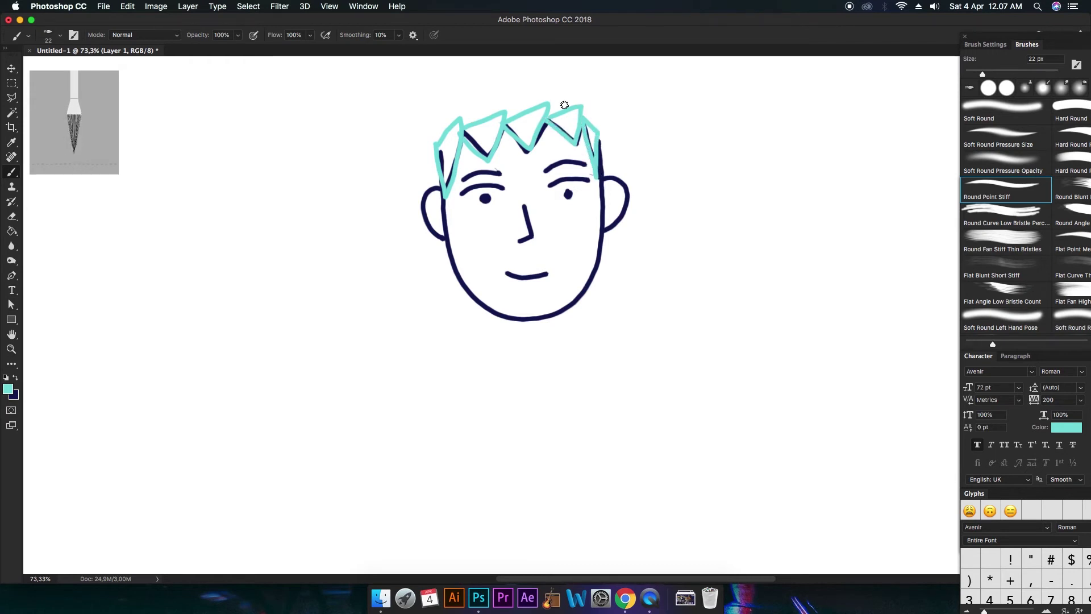
key("super+alt+z")
key("super+alt+z")
key("super+alt+z")
key("super+alt+z")
key("super+alt+z")
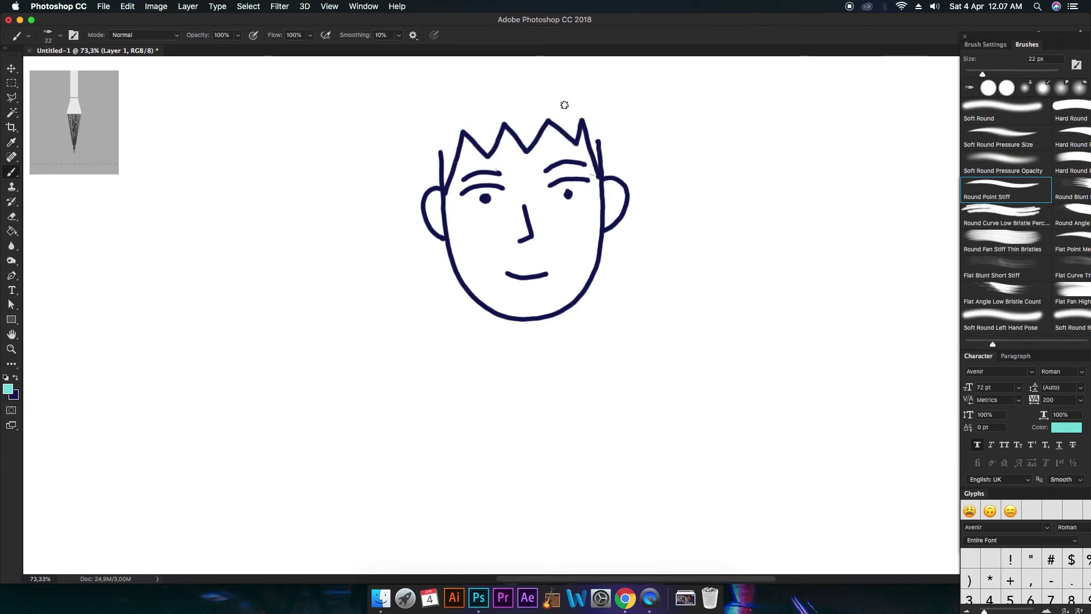
key("x")
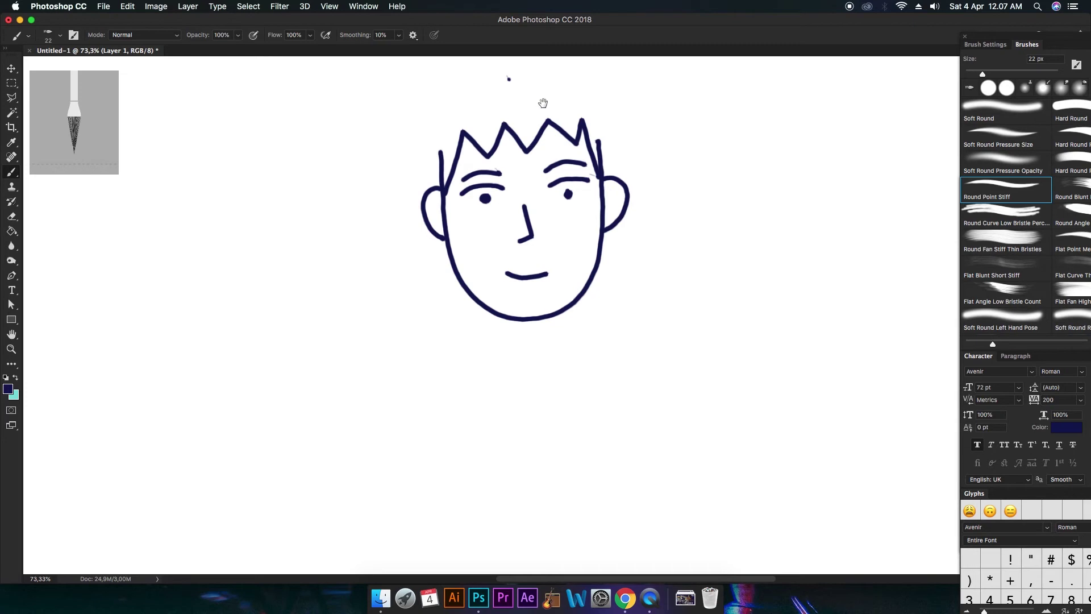
Step: Draw the spiky outer hair outline around the head, running from ear to ear over the fringe
scroll(543, 105, "up", 3)
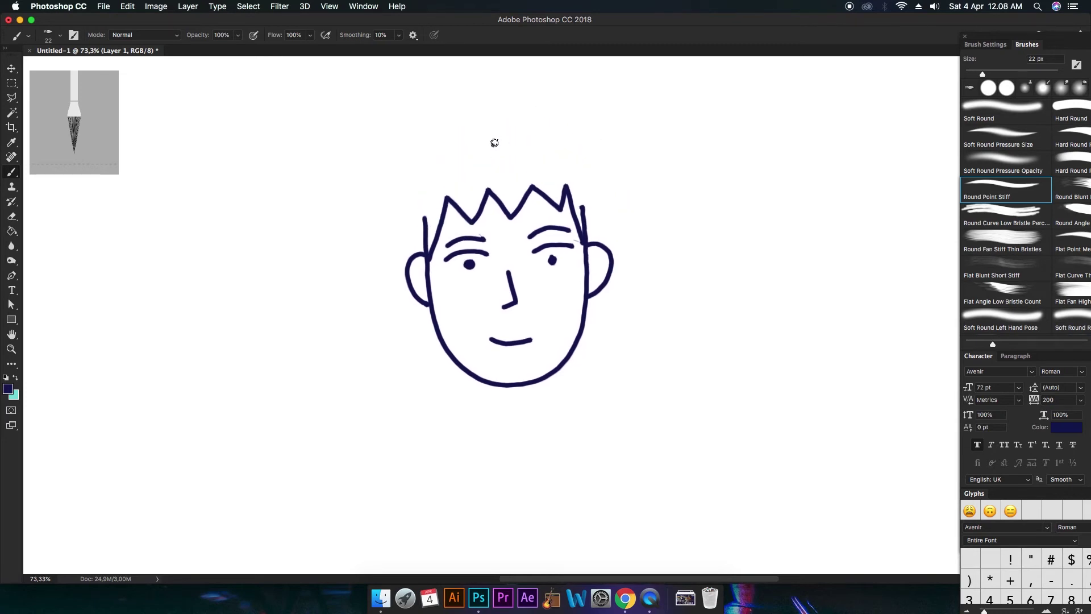
mouse_move(494, 142)
left_mouse_down()
mouse_move(440, 149)
mouse_move(485, 137)
mouse_move(432, 130)
mouse_move(446, 148)
mouse_move(392, 180)
mouse_move(416, 181)
mouse_move(396, 208)
mouse_move(391, 236)
mouse_move(408, 217)
mouse_move(412, 258)
left_mouse_up()
key("super+z")
mouse_move(494, 143)
left_mouse_down()
mouse_move(549, 110)
mouse_move(535, 133)
mouse_move(598, 146)
mouse_move(569, 149)
mouse_move(618, 191)
mouse_move(600, 187)
mouse_move(616, 219)
mouse_move(601, 213)
mouse_move(603, 235)
mouse_move(589, 215)
left_mouse_up()
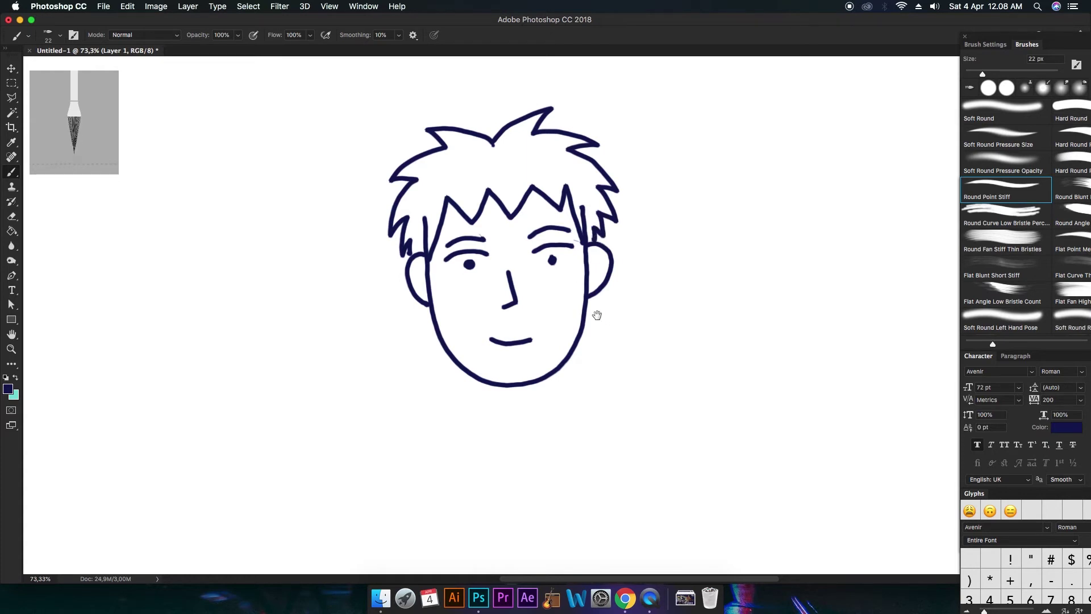
Step: Add inner lines to both ears and draw two short vertical neck lines below the jaw
mouse_move(598, 315)
left_mouse_down()
mouse_move(608, 207)
mouse_move(559, 201)
left_mouse_up()
mouse_move(652, 212)
left_mouse_down()
mouse_move(688, 275)
mouse_move(680, 248)
mouse_move(691, 293)
left_mouse_up()
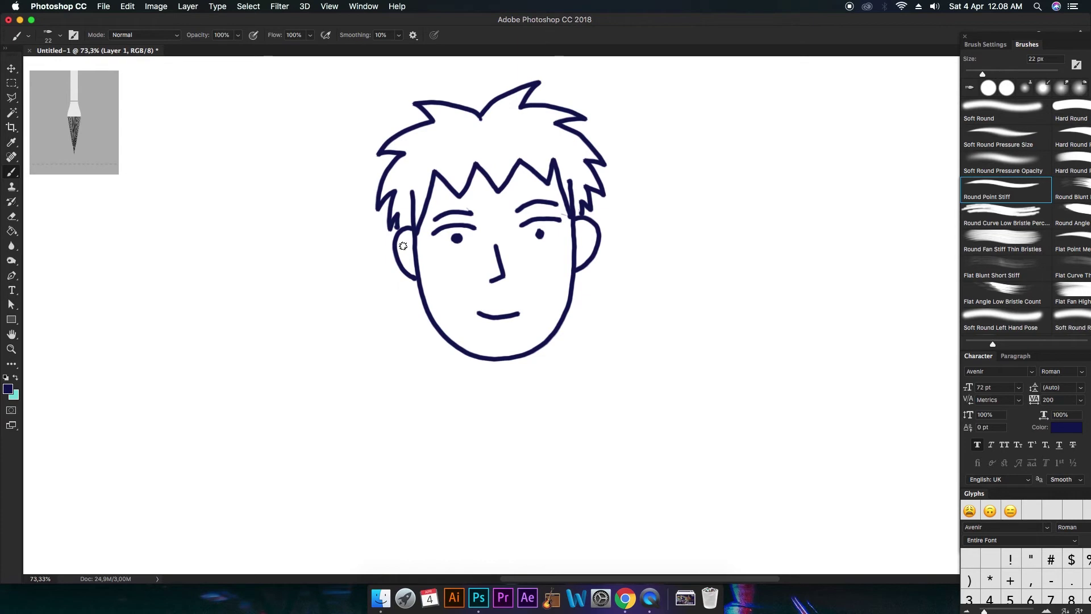
left_click_drag(402, 243, 409, 245)
left_click_drag(536, 346, 520, 286)
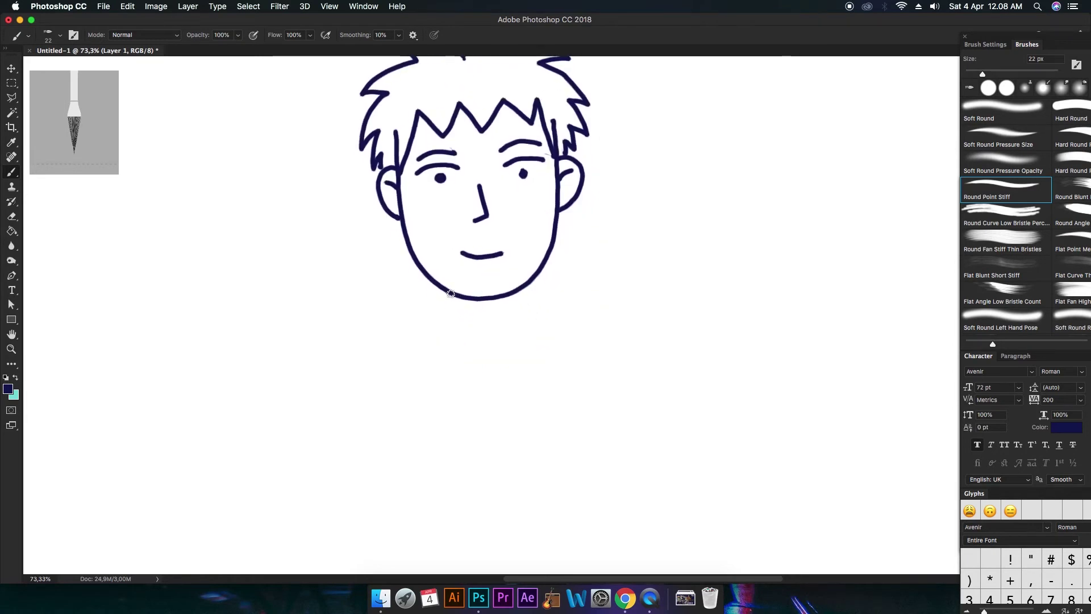
left_click_drag(448, 293, 448, 316)
left_click_drag(518, 293, 519, 316)
Step: Try to paint a turquoise line across the base of the neck, undo it and return to dark navy
key("x")
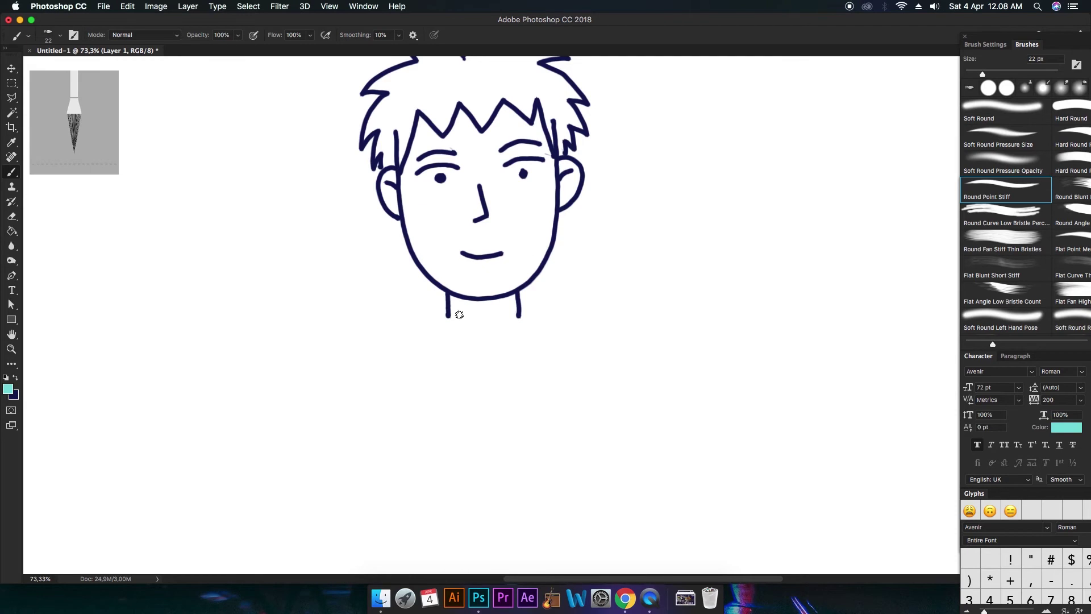
left_click_drag(444, 317, 504, 310)
key("super+z")
left_click(438, 314)
left_click_drag(446, 317, 531, 315)
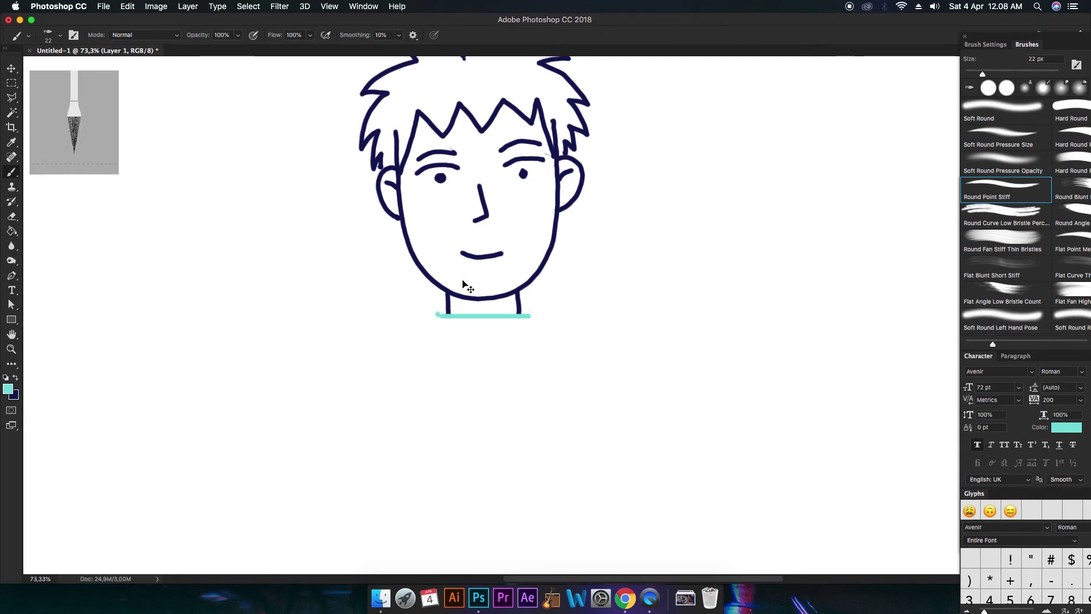
key("super+z")
key("alt+super+z")
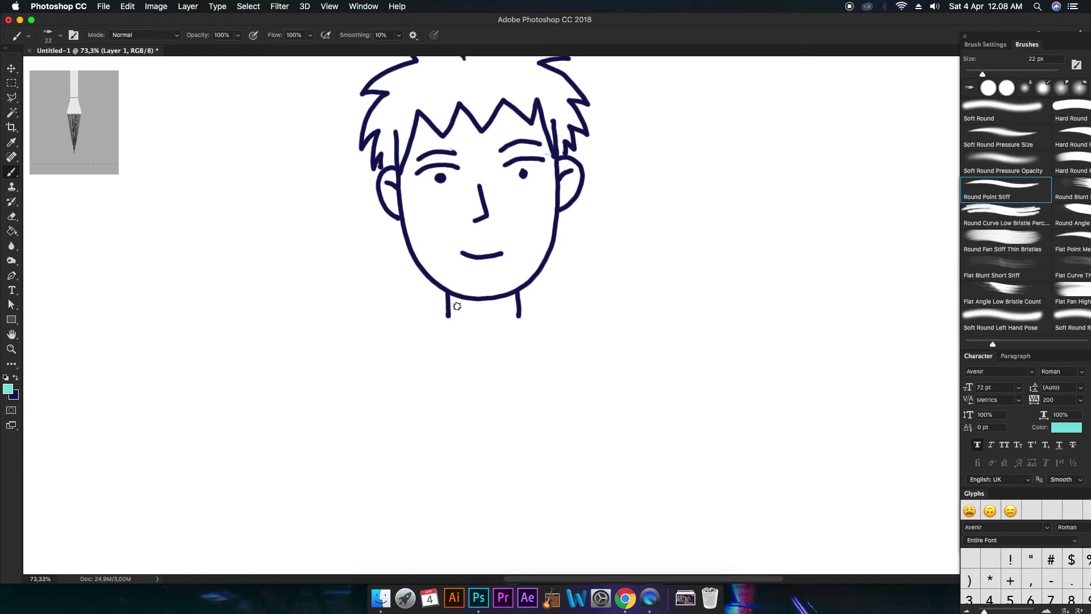
key("x")
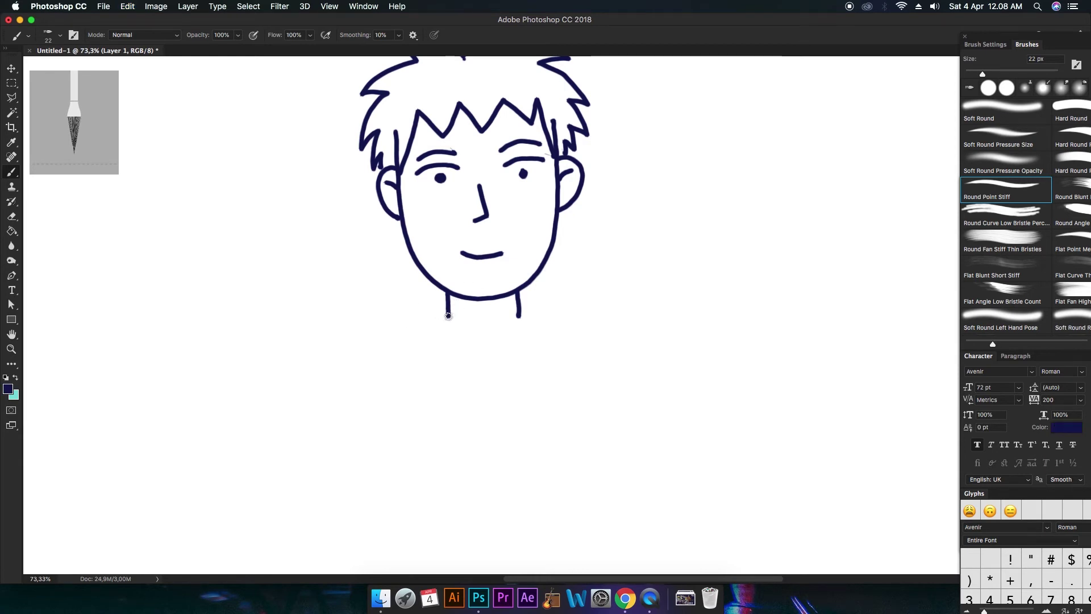
Step: Draw a rounded neckline joining the lower ends of the two neck lines, redoing the curve once
mouse_move(449, 317)
left_mouse_down()
mouse_move(481, 343)
mouse_move(500, 338)
mouse_move(519, 307)
left_mouse_up()
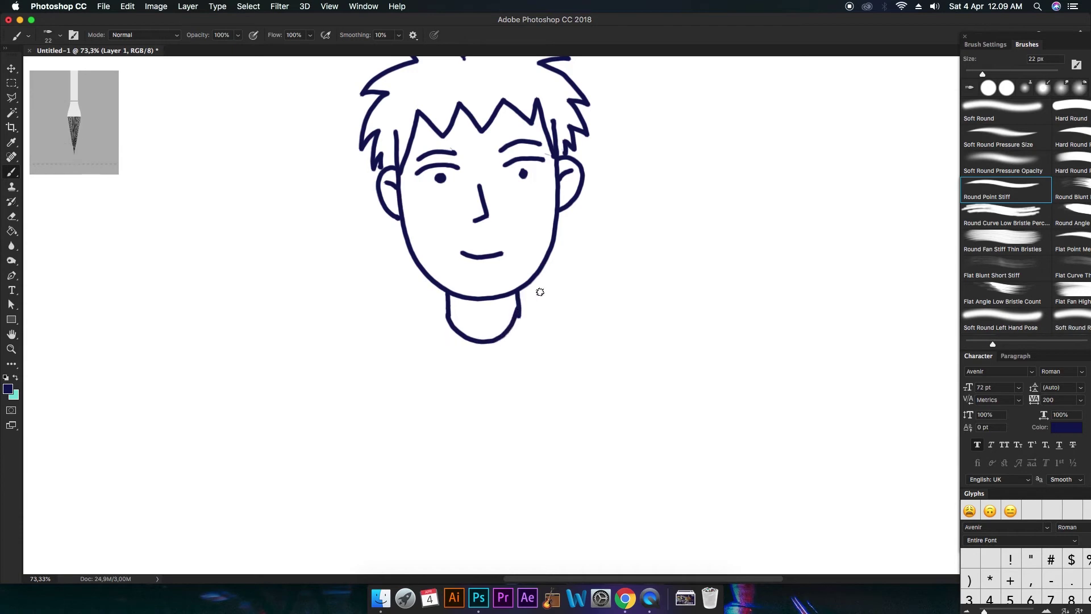
key("super+z")
mouse_move(448, 317)
left_mouse_down()
mouse_move(458, 331)
mouse_move(498, 340)
mouse_move(518, 314)
left_mouse_up()
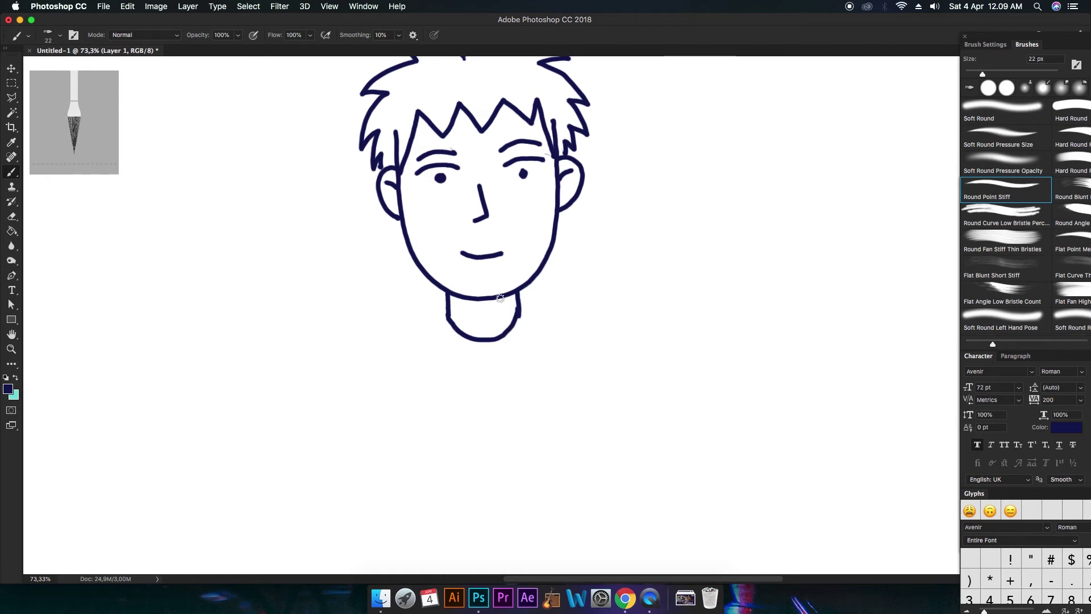
Step: Draw a short sloping shoulder line outward from each side of the neck
mouse_move(630, 134)
left_mouse_down()
mouse_move(614, 244)
mouse_move(653, 146)
mouse_move(631, 129)
left_mouse_up()
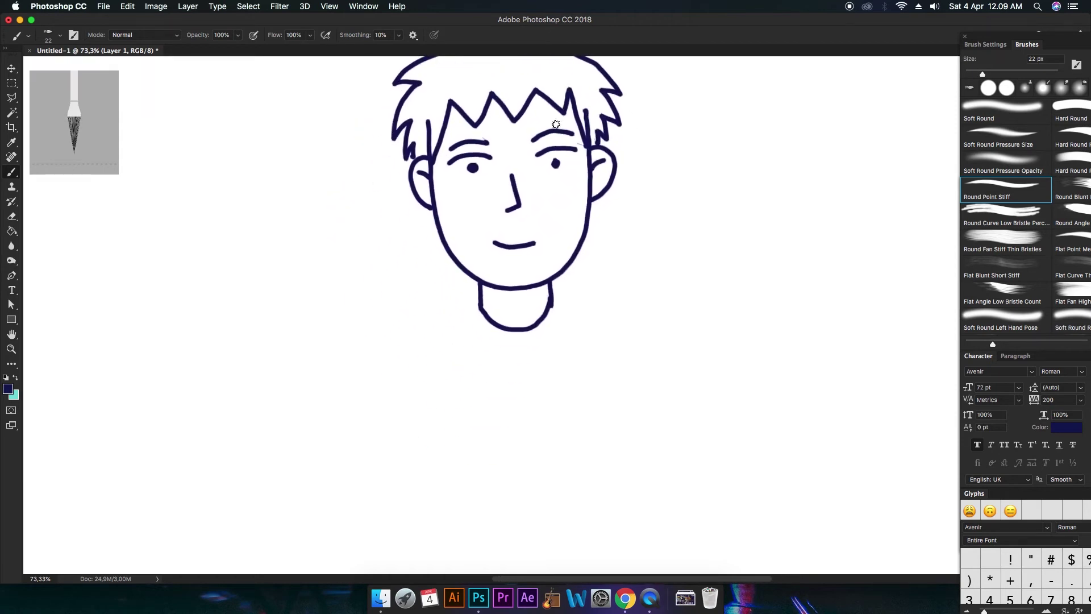
scroll(532, 197, "down", 1)
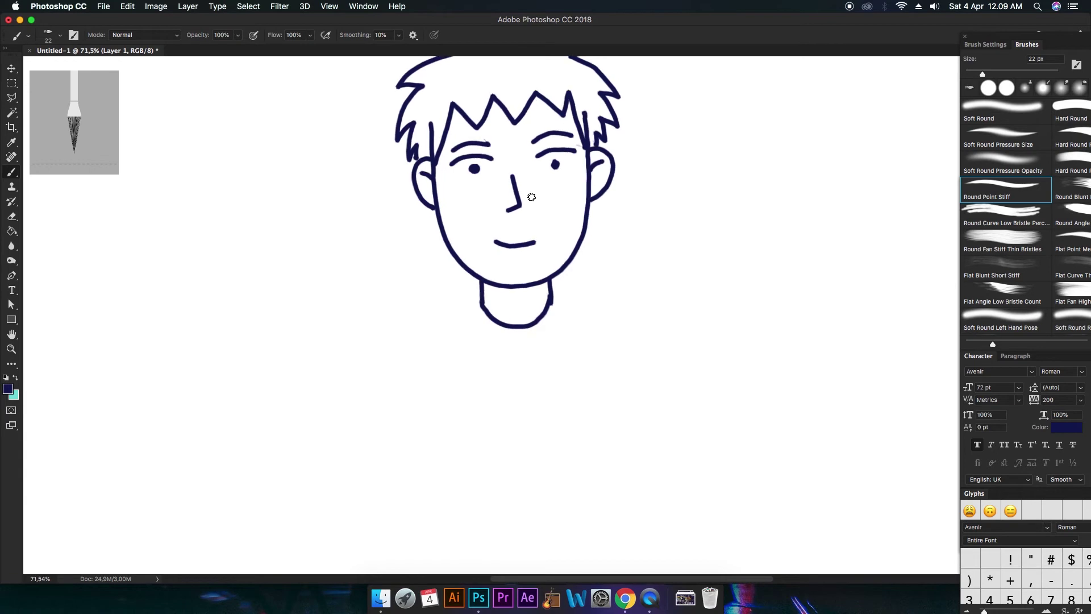
scroll(532, 196, "down", 2)
mouse_move(584, 201)
left_mouse_down()
mouse_move(540, 181)
mouse_move(526, 193)
left_mouse_up()
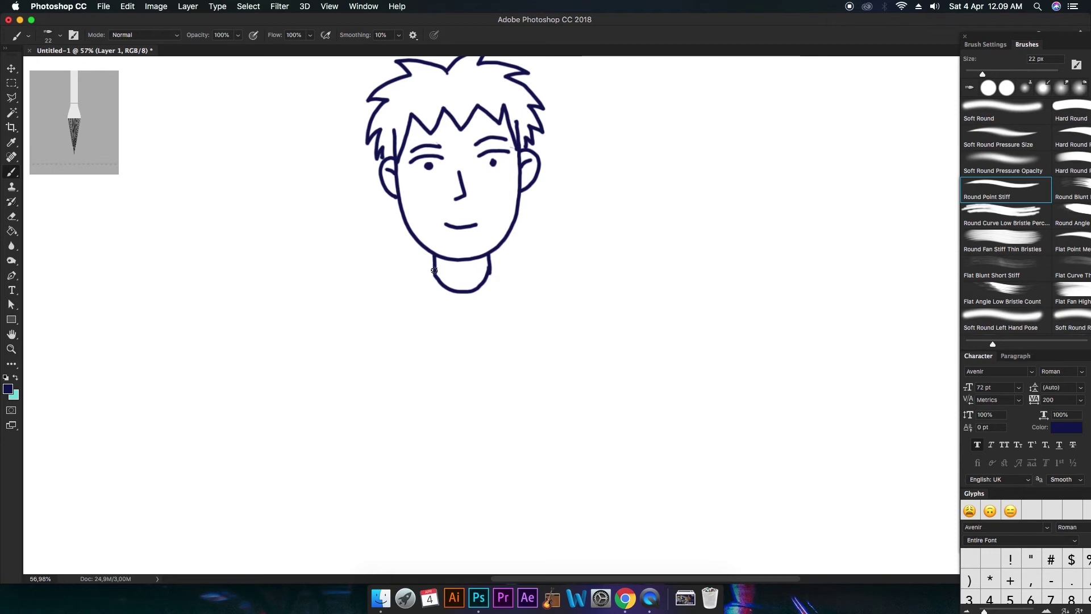
left_click_drag(433, 268, 401, 278)
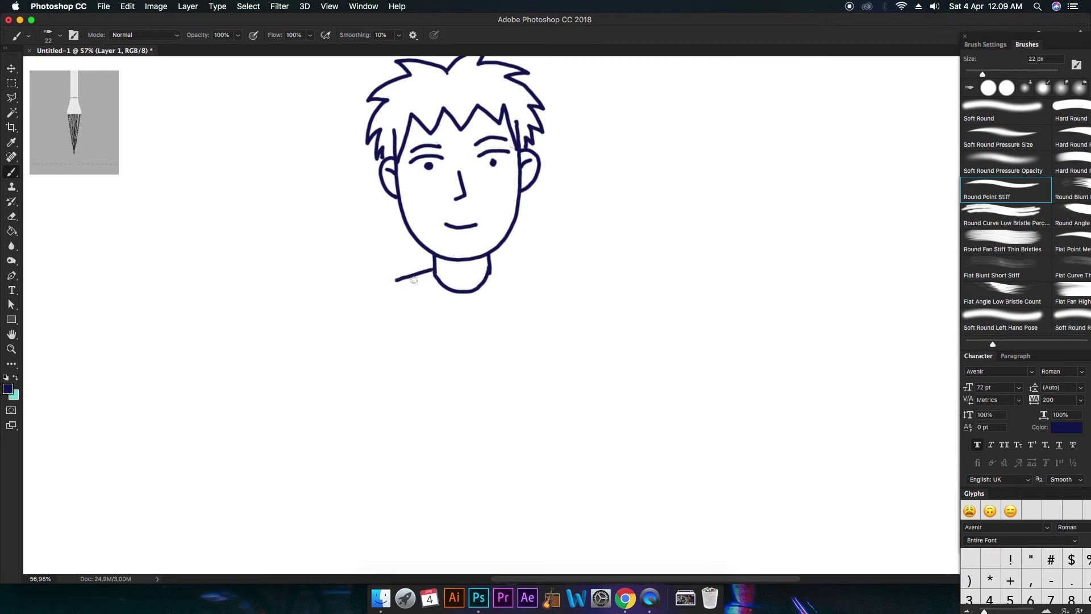
key("super+z")
left_click_drag(492, 266, 529, 280)
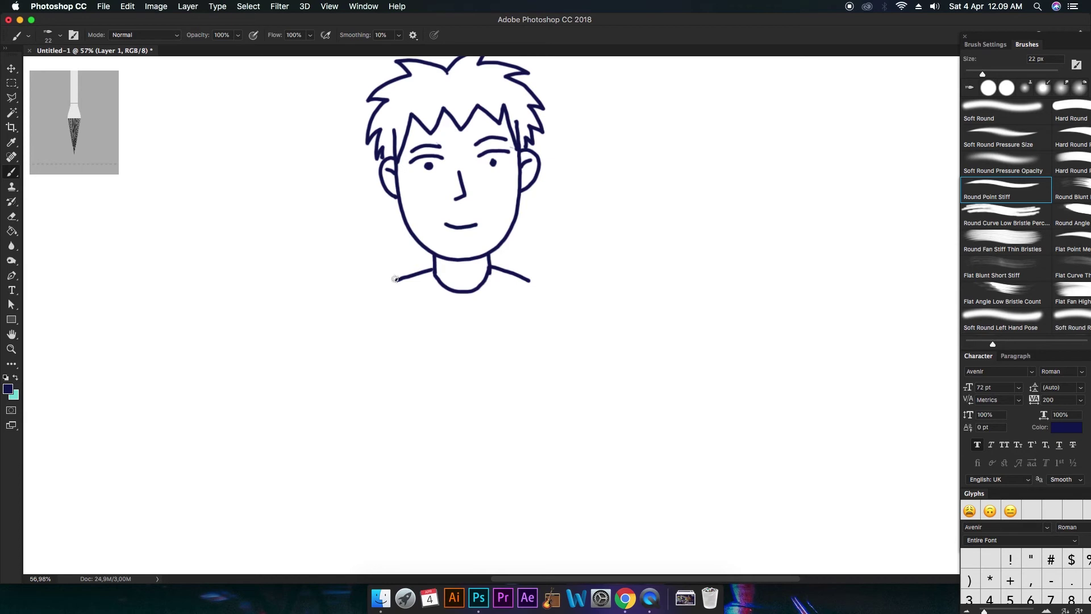
Step: Try to draw the torso outline down from the left shoulder end, undoing each attempt
left_click_drag(396, 279, 384, 461)
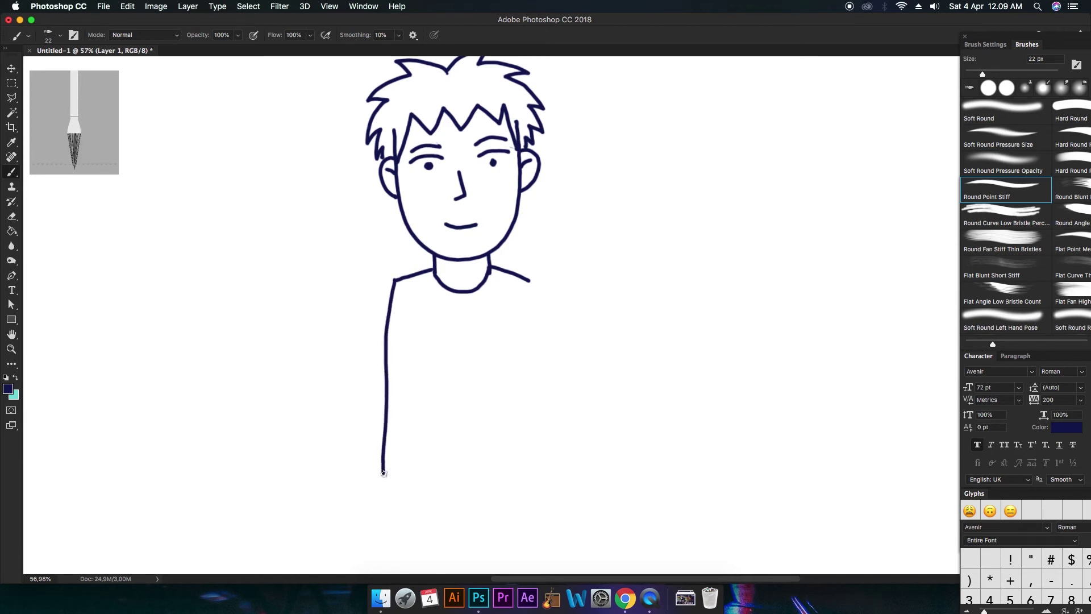
key("super+z")
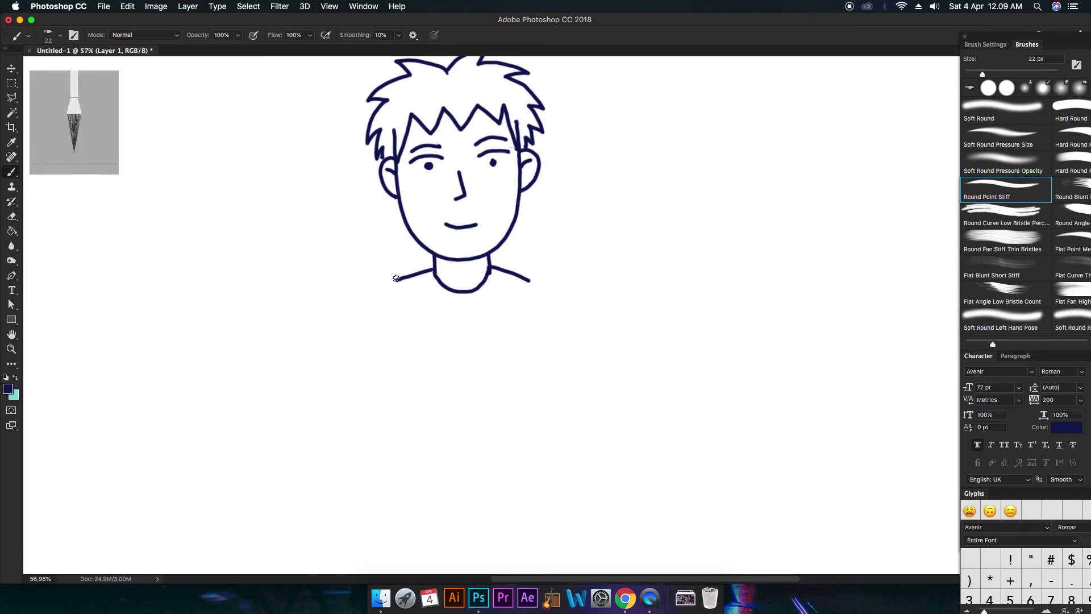
left_click_drag(396, 278, 392, 475)
key("super+z")
mouse_move(396, 280)
left_mouse_down()
mouse_move(386, 491)
mouse_move(417, 508)
mouse_move(534, 492)
left_mouse_up()
key("super+z")
left_click_drag(397, 285, 379, 428)
key("super+z")
Step: Draw a long torso that widens downward from both shoulder ends and closes with a curved bottom hem
mouse_move(395, 276)
left_mouse_down()
mouse_move(382, 490)
mouse_move(418, 518)
mouse_move(462, 527)
mouse_move(555, 498)
left_mouse_up()
left_click_drag(532, 280, 555, 500)
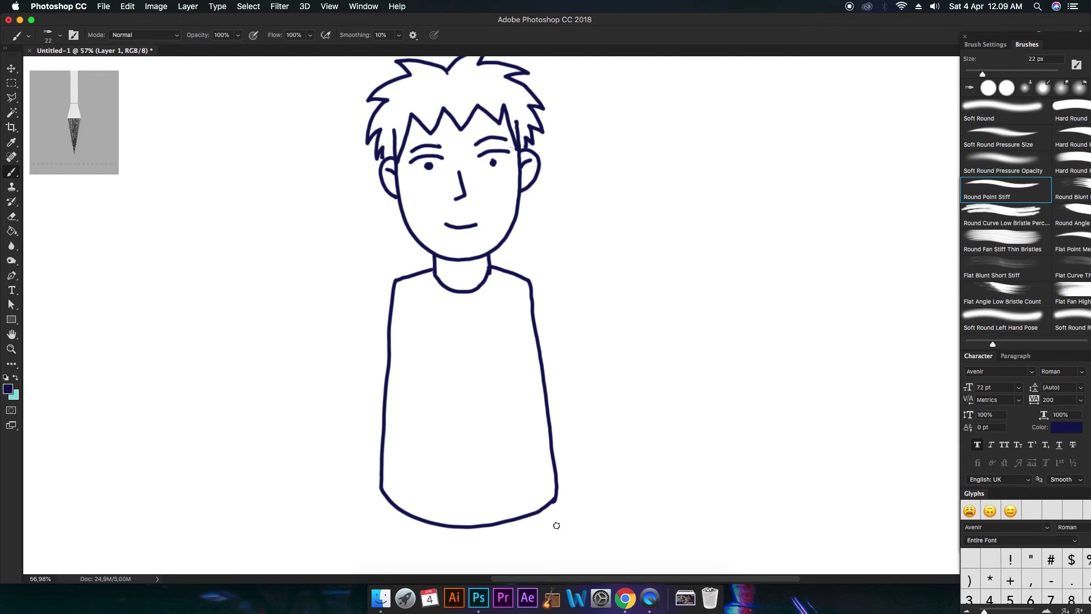
Step: Draw the outer sides of a pair of shorts below the torso hem and an inverted V between the legs
scroll(556, 525, "down", 2)
mouse_move(476, 385)
left_mouse_down()
mouse_move(492, 251)
mouse_move(460, 239)
left_mouse_up()
left_click_drag(480, 287, 499, 253)
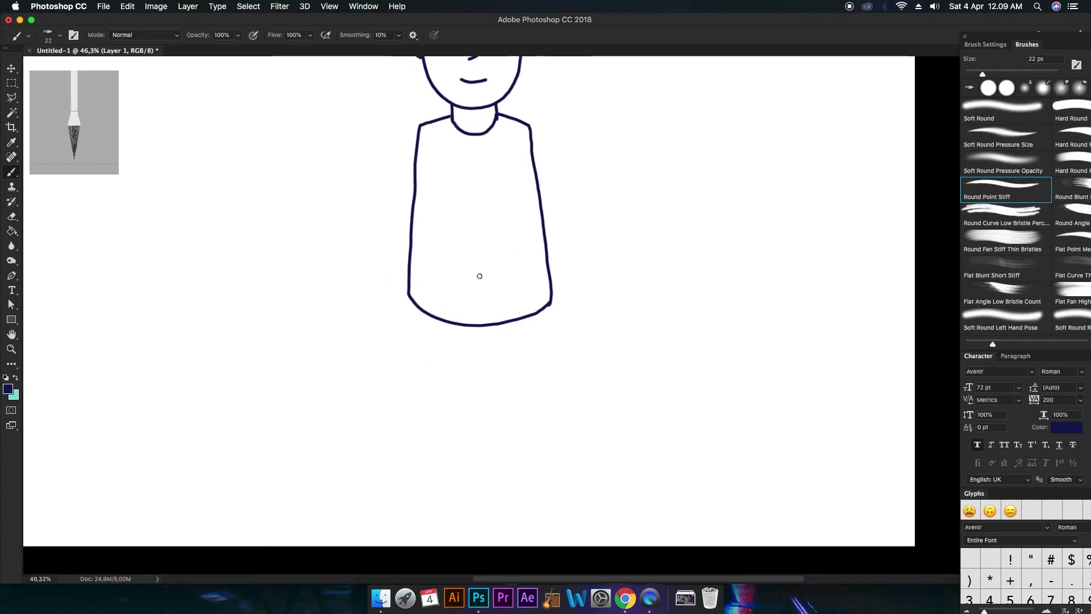
scroll(478, 275, "up", 2)
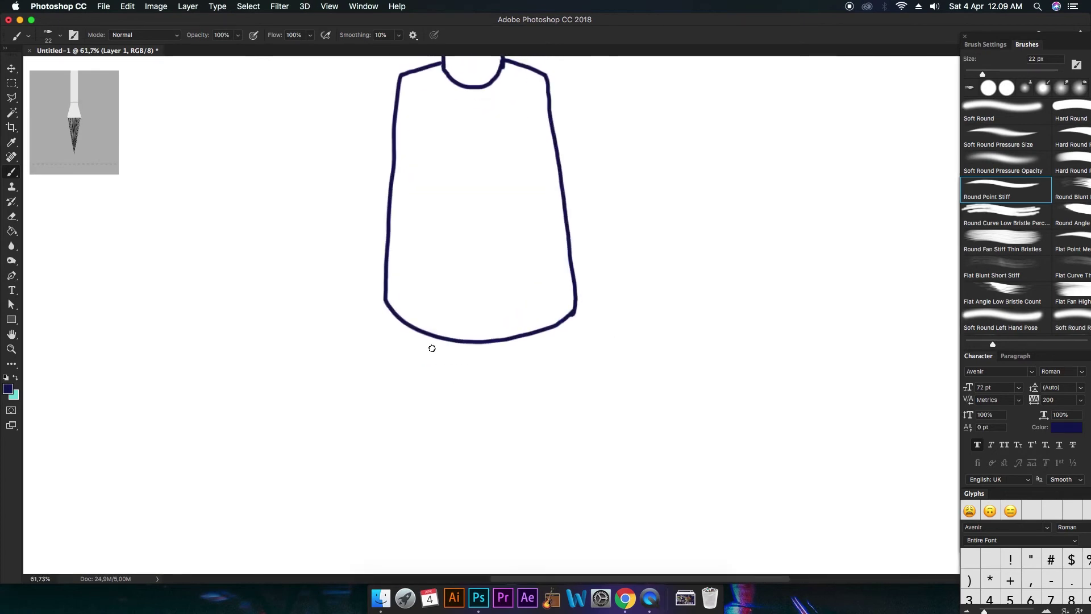
left_click_drag(387, 303, 384, 442)
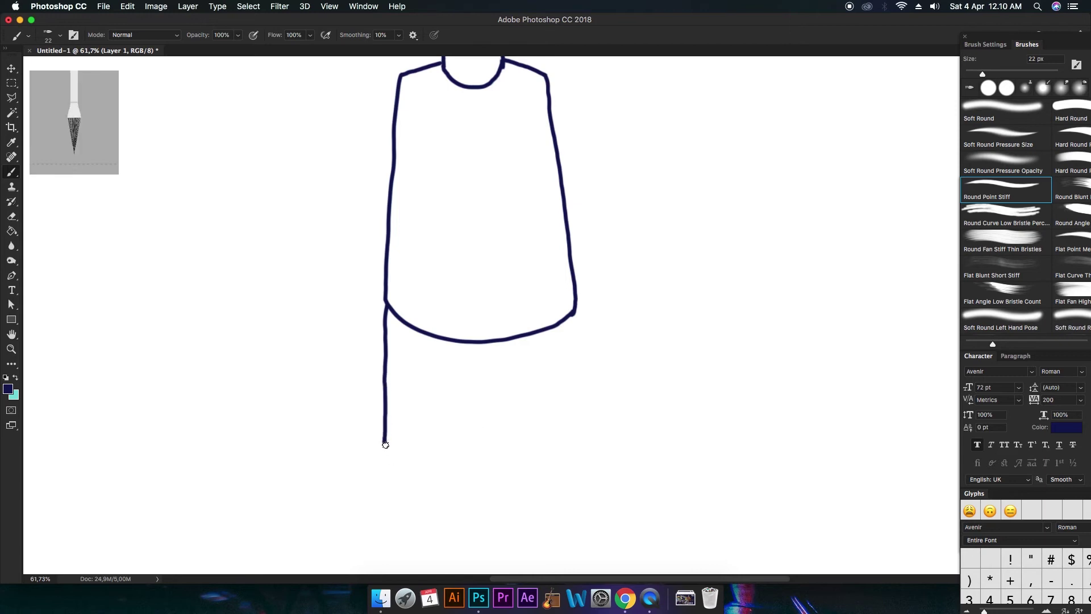
mouse_move(474, 451)
left_mouse_down()
mouse_move(490, 383)
mouse_move(519, 448)
left_mouse_up()
left_click_drag(576, 311, 599, 433)
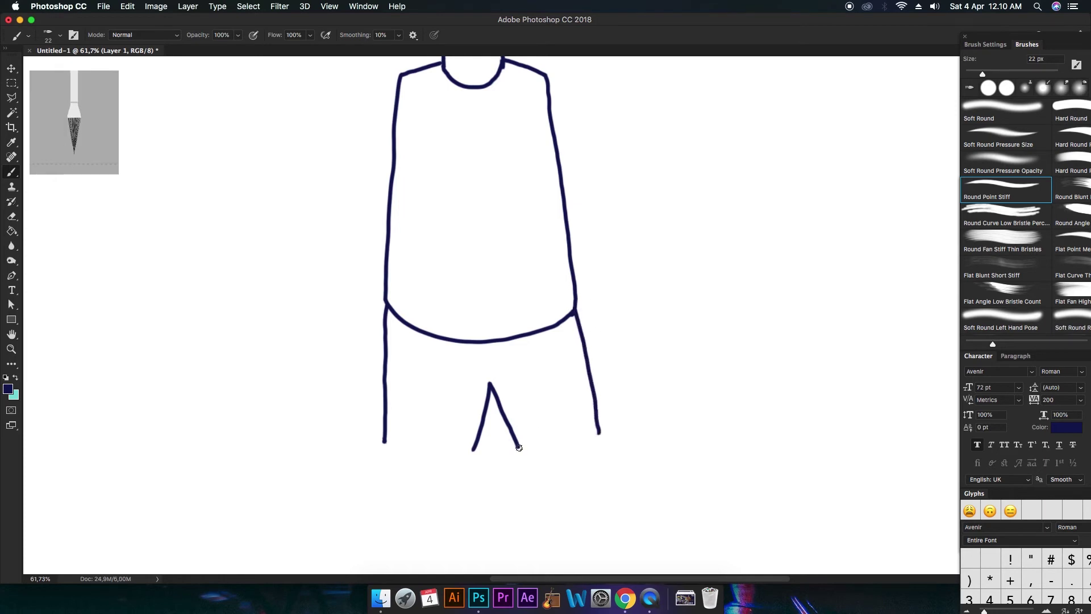
Step: Close both legs of the shorts with curved bottom hems, redoing the left hem once
mouse_move(518, 448)
left_mouse_down()
mouse_move(578, 448)
mouse_move(600, 431)
left_mouse_up()
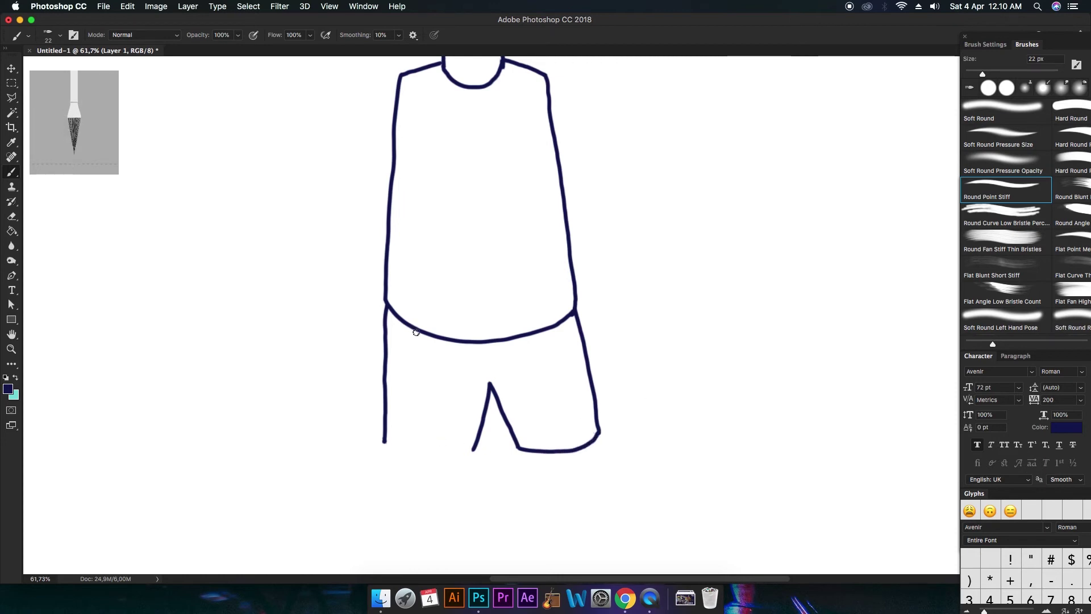
mouse_move(385, 440)
left_mouse_down()
mouse_move(427, 464)
mouse_move(477, 451)
left_mouse_up()
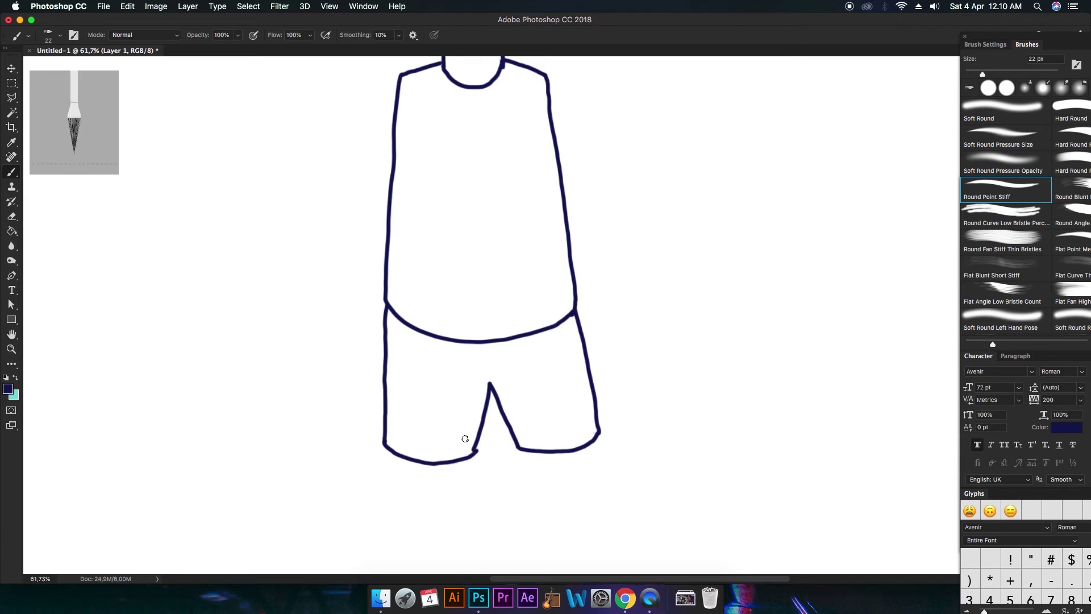
key("super+z")
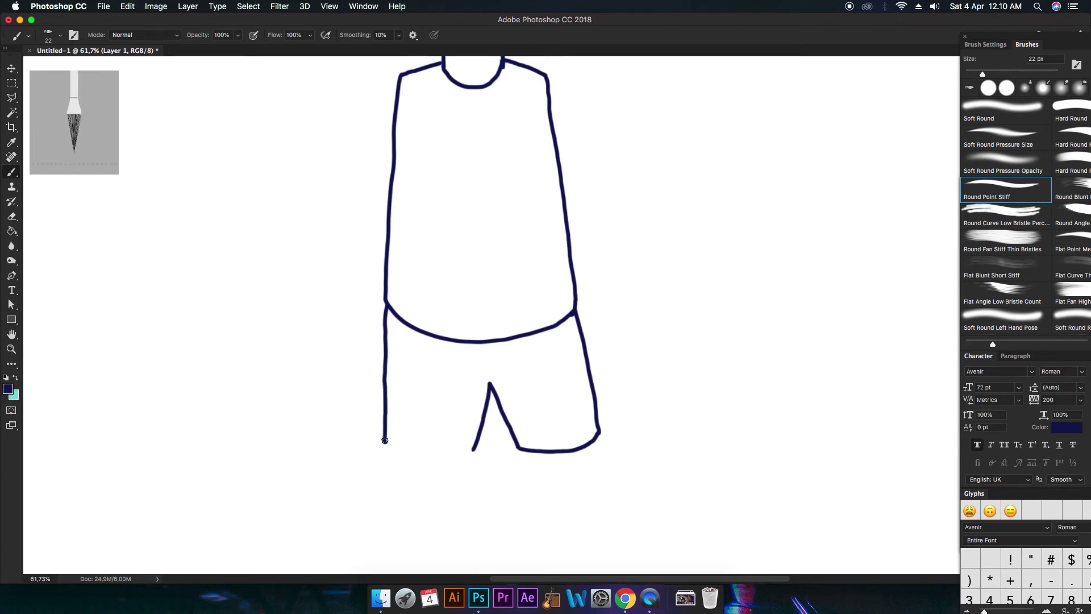
mouse_move(384, 439)
left_mouse_down()
mouse_move(433, 462)
mouse_move(476, 447)
left_mouse_up()
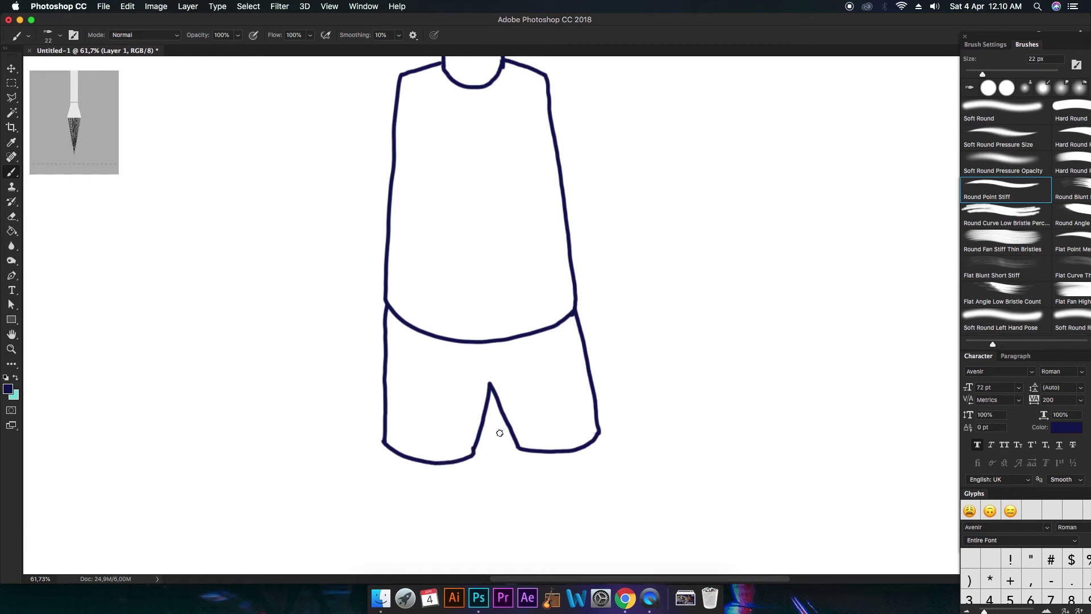
Step: Scale the whole figure down to leave room for the legs and shift it slightly left on the canvas
scroll(500, 433, "down", 2)
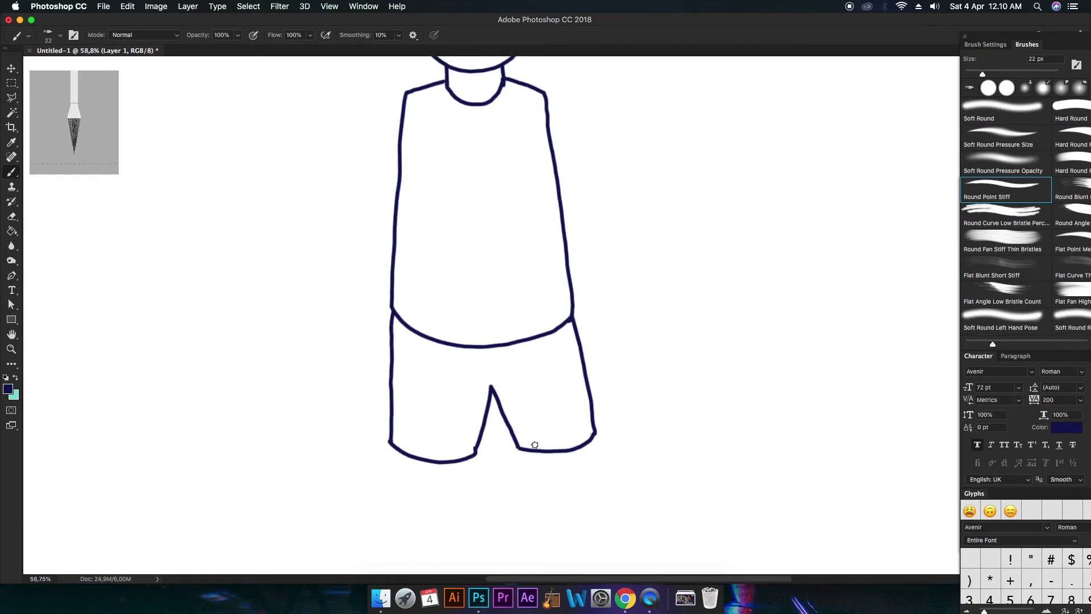
left_click_drag(535, 445, 547, 385)
scroll(548, 384, "down", 3)
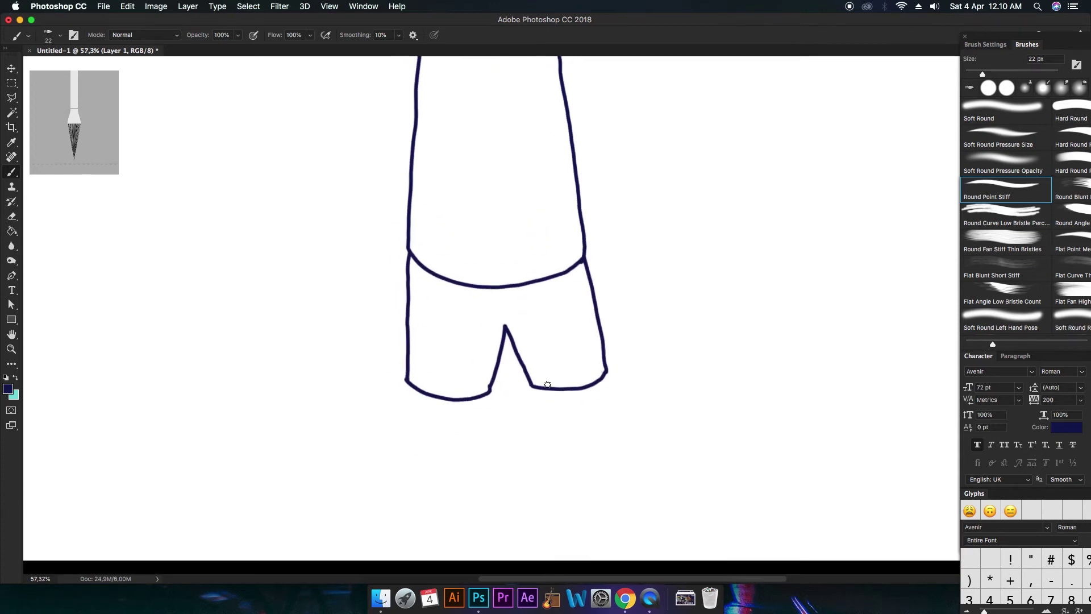
scroll(548, 385, "down", 5)
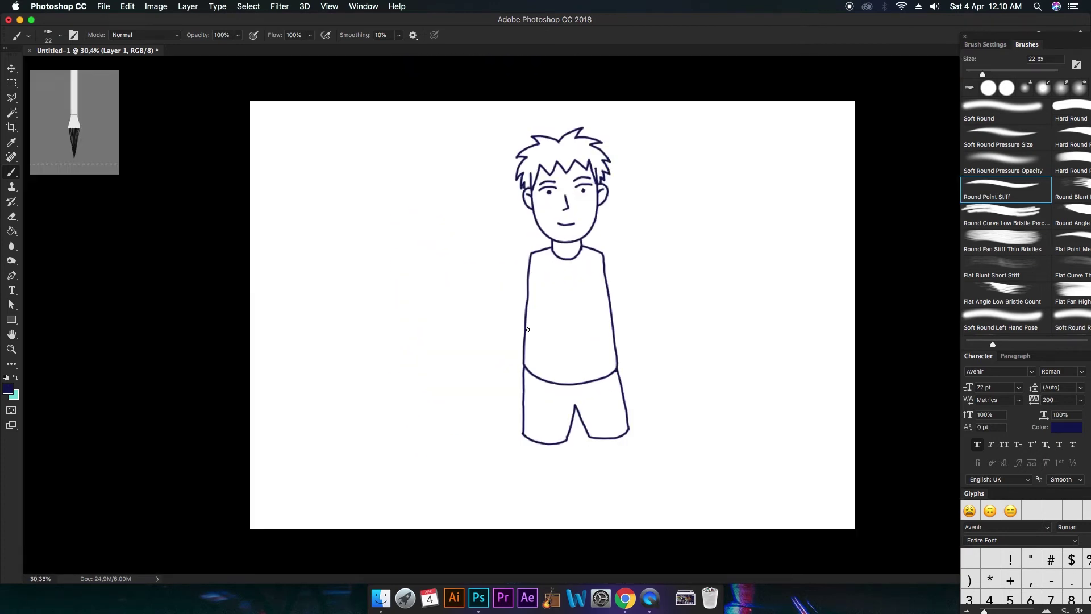
key("super")
key("super+t")
left_click_drag(630, 443, 605, 377)
key("Return")
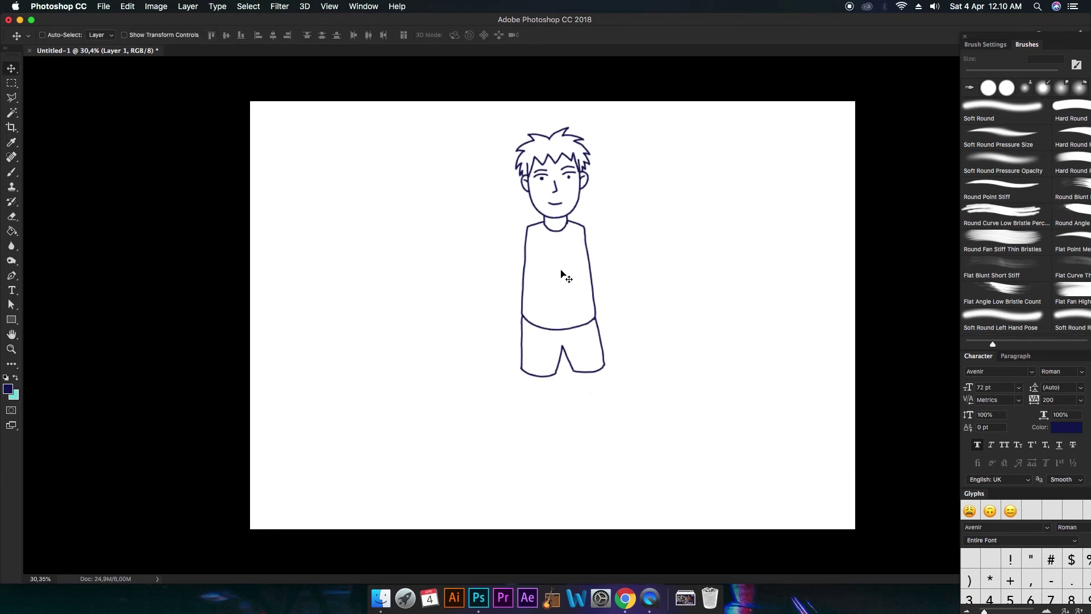
mouse_move(570, 274)
left_mouse_down()
mouse_move(554, 297)
mouse_move(553, 286)
left_mouse_up()
Step: With the brush, draw a straight left leg below the shorts and close it with a rounded lower end
scroll(662, 306, "up", 1)
scroll(664, 306, "up", 3)
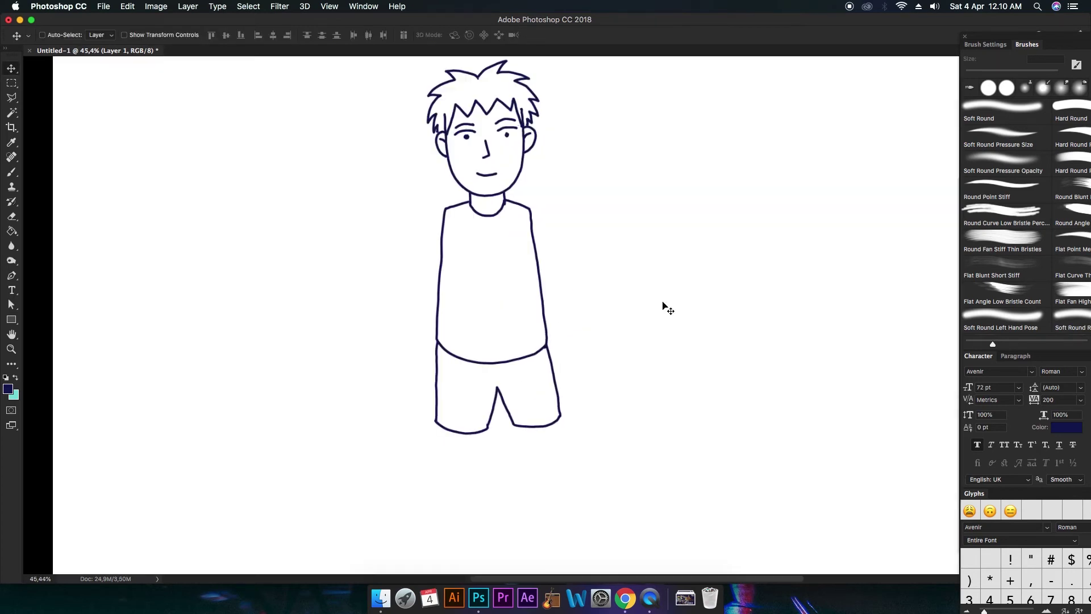
left_click_drag(519, 365, 519, 340)
scroll(486, 388, "up", 4)
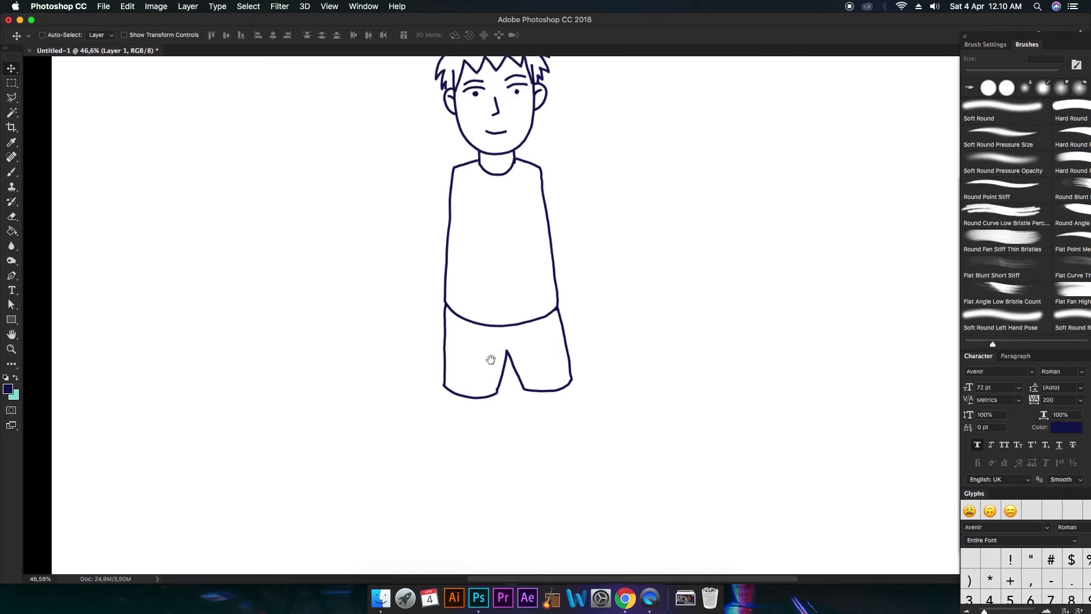
left_click_drag(481, 353, 487, 299)
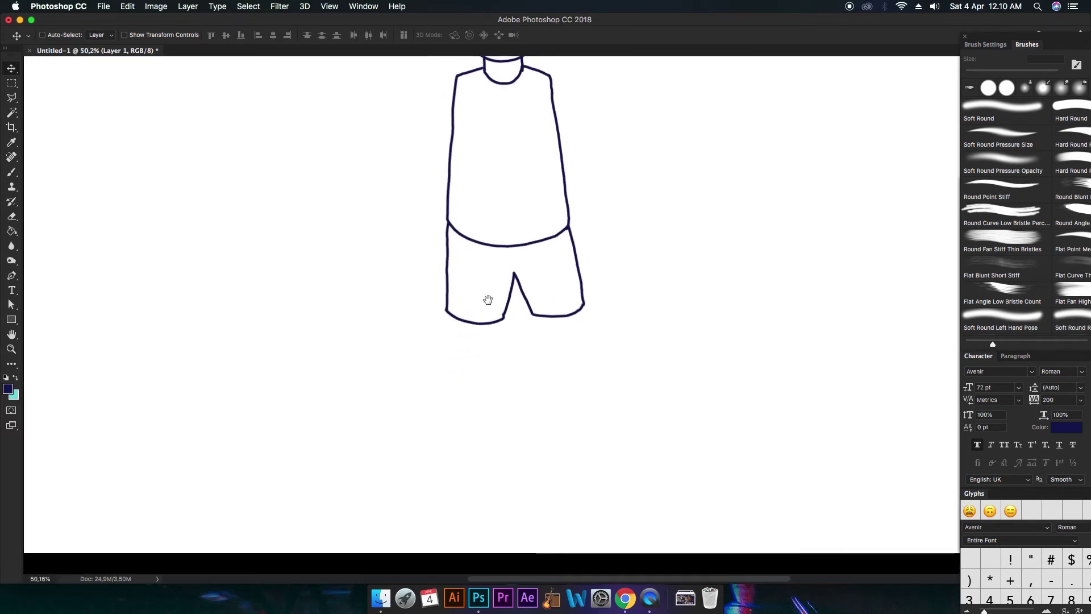
key("b")
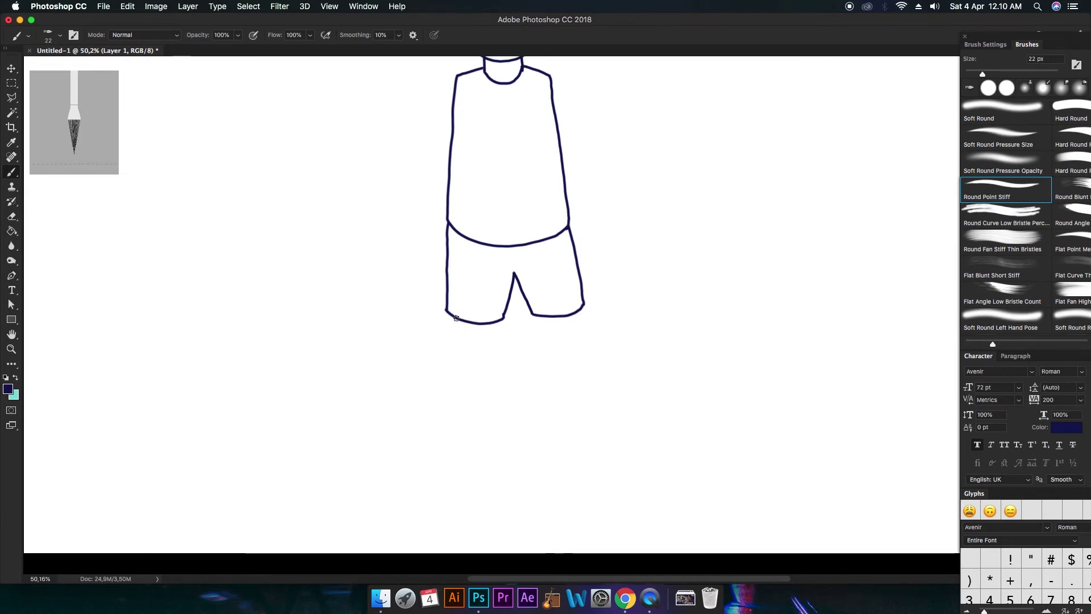
left_click_drag(456, 318, 458, 427)
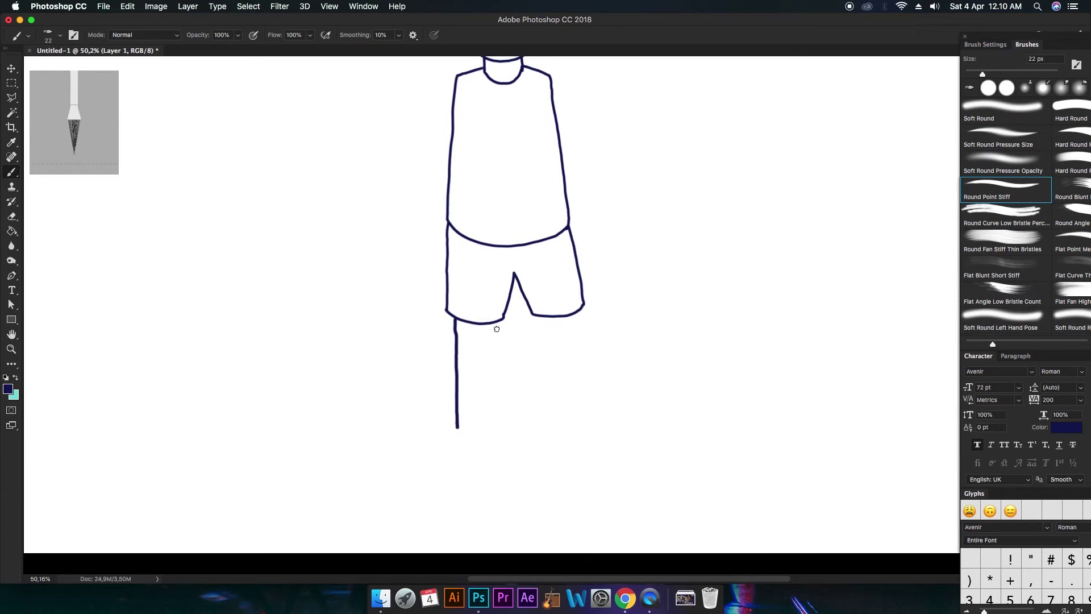
left_click_drag(496, 325, 495, 426)
mouse_move(458, 428)
left_mouse_down()
mouse_move(468, 436)
mouse_move(495, 424)
left_mouse_up()
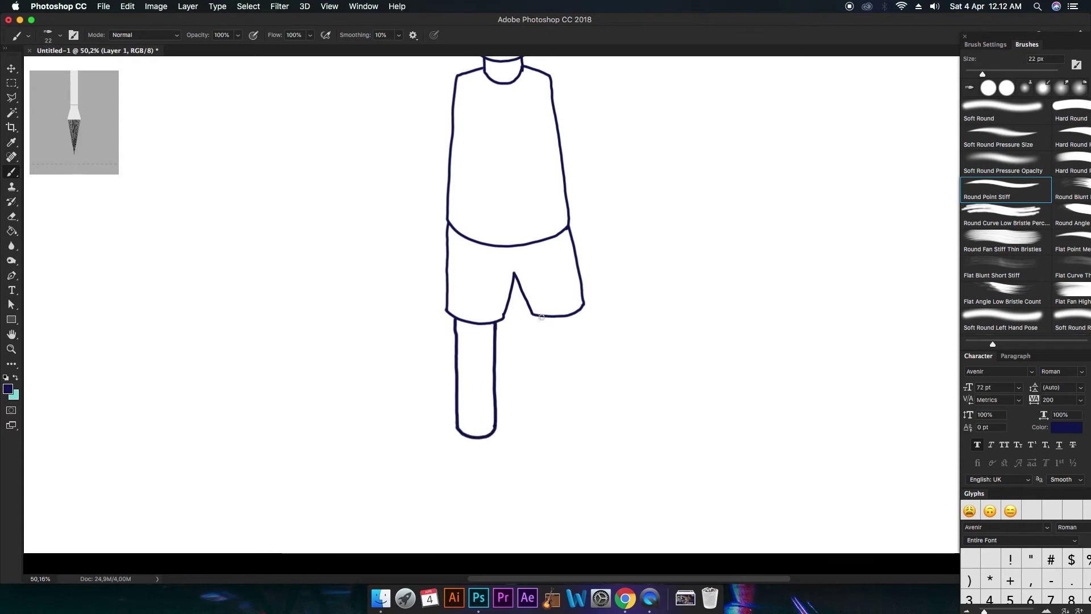
Step: Draw the right leg slanting outward from the shorts, with a rounded lower end
left_click_drag(537, 313, 567, 435)
mouse_move(578, 313)
left_mouse_down()
mouse_move(606, 432)
mouse_move(571, 437)
mouse_move(605, 428)
left_mouse_up()
key("e")
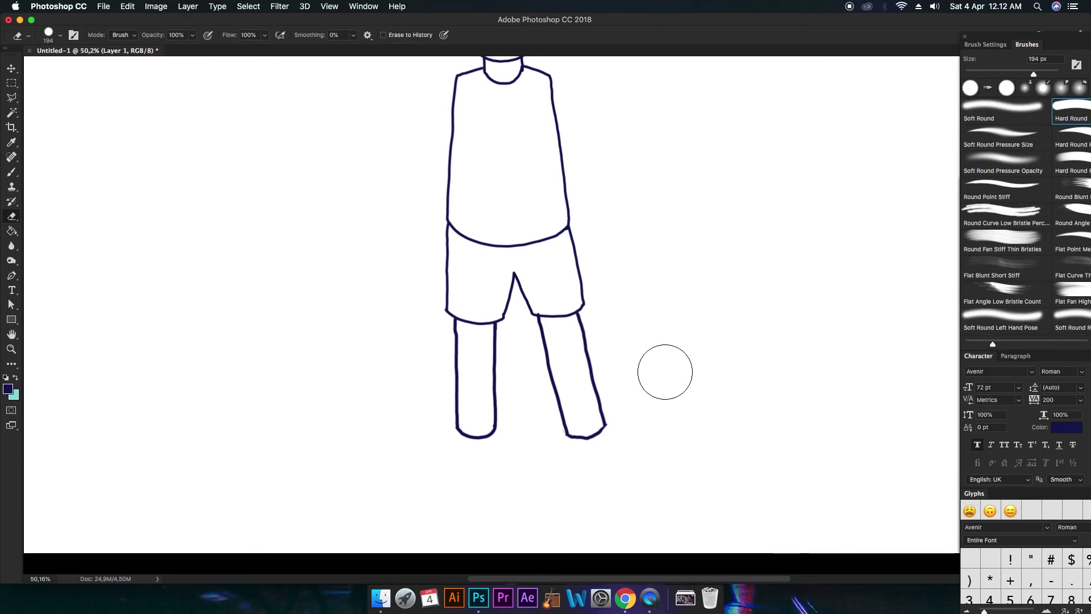
key("b")
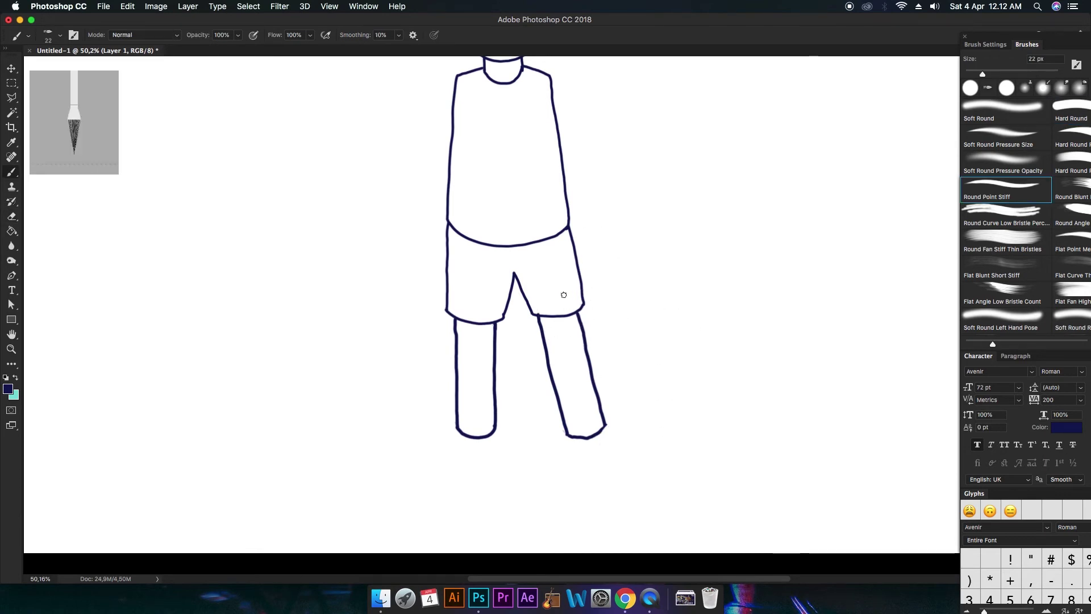
Step: Draw a short sleeve at the left shoulder and a bent arm reaching back to the hip
left_click_drag(642, 261, 691, 382)
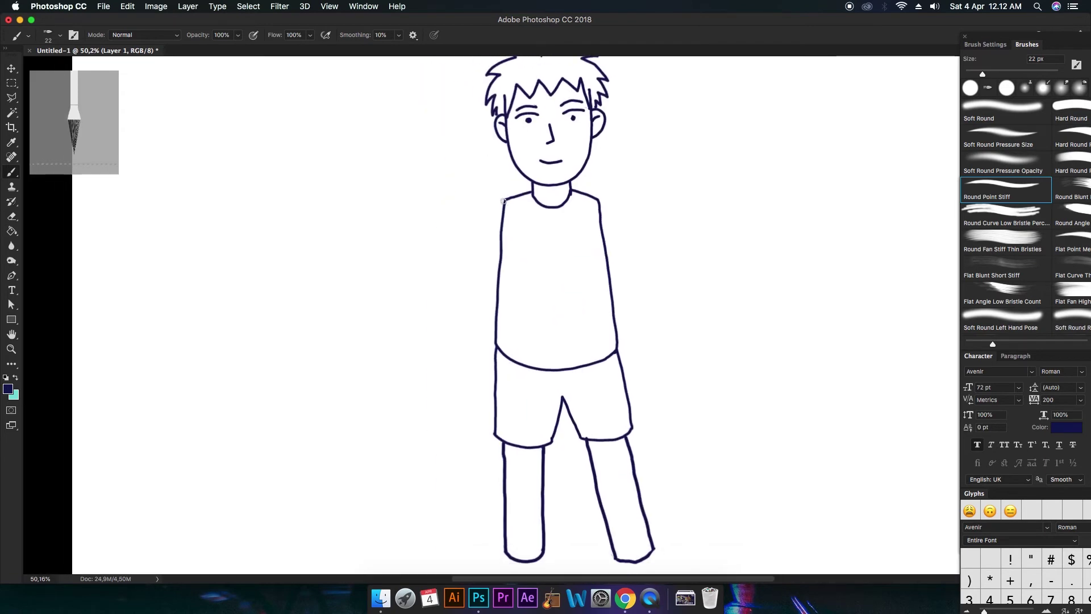
mouse_move(504, 200)
left_mouse_down()
mouse_move(464, 254)
mouse_move(498, 277)
mouse_move(460, 278)
mouse_move(451, 306)
mouse_move(459, 335)
mouse_move(496, 362)
left_mouse_up()
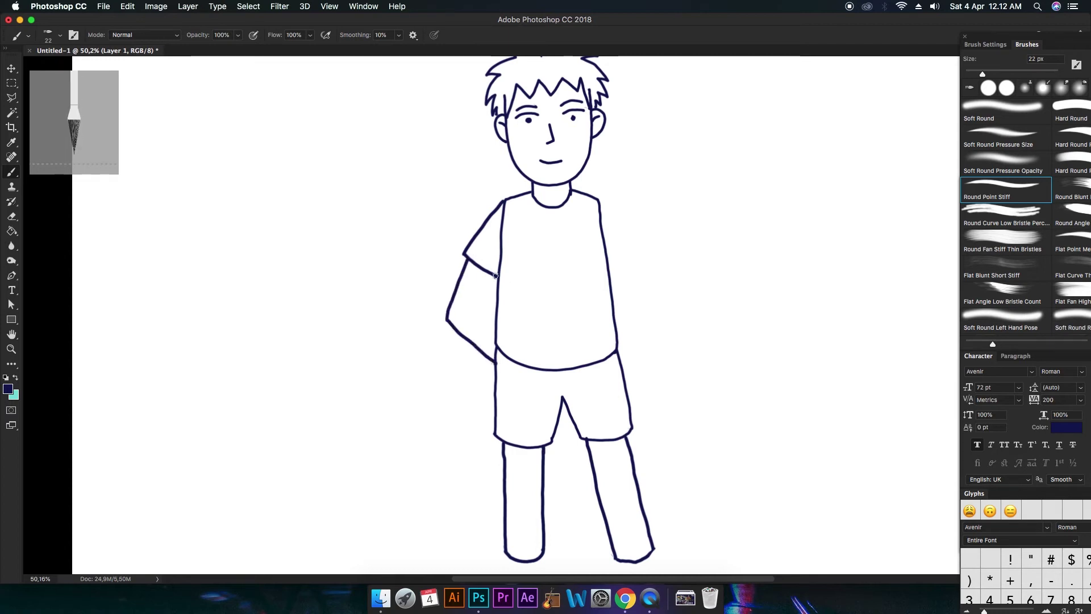
mouse_move(495, 278)
left_mouse_down()
mouse_move(486, 299)
mouse_move(496, 324)
left_mouse_up()
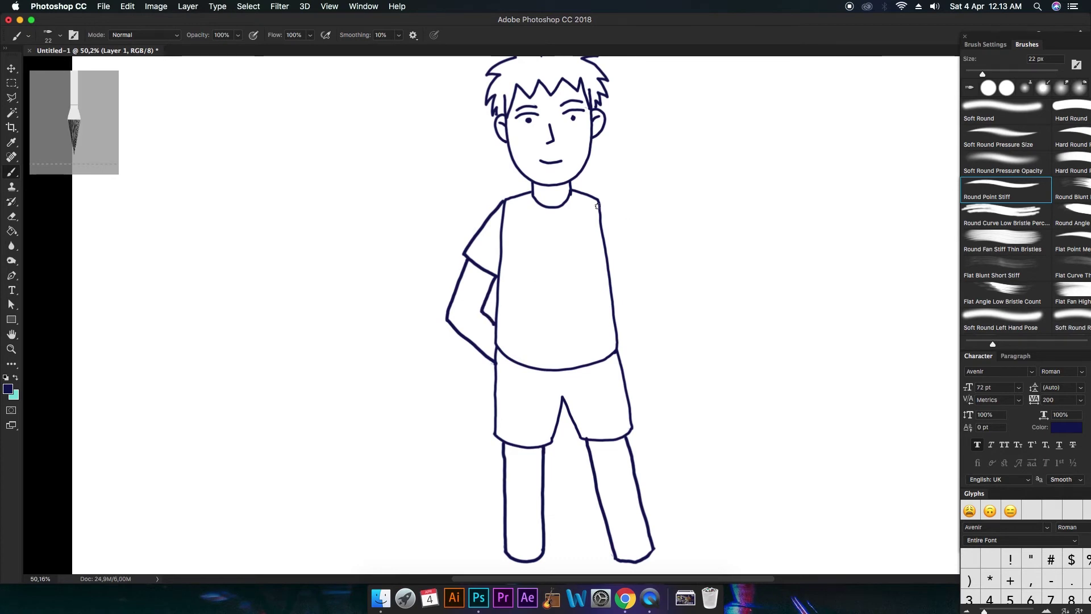
Step: Draw a short sleeve at the right shoulder and a bent, raised arm ending in an open waving hand
left_click_drag(601, 201, 634, 239)
left_click_drag(611, 278, 612, 280)
scroll(803, 227, "right", 6)
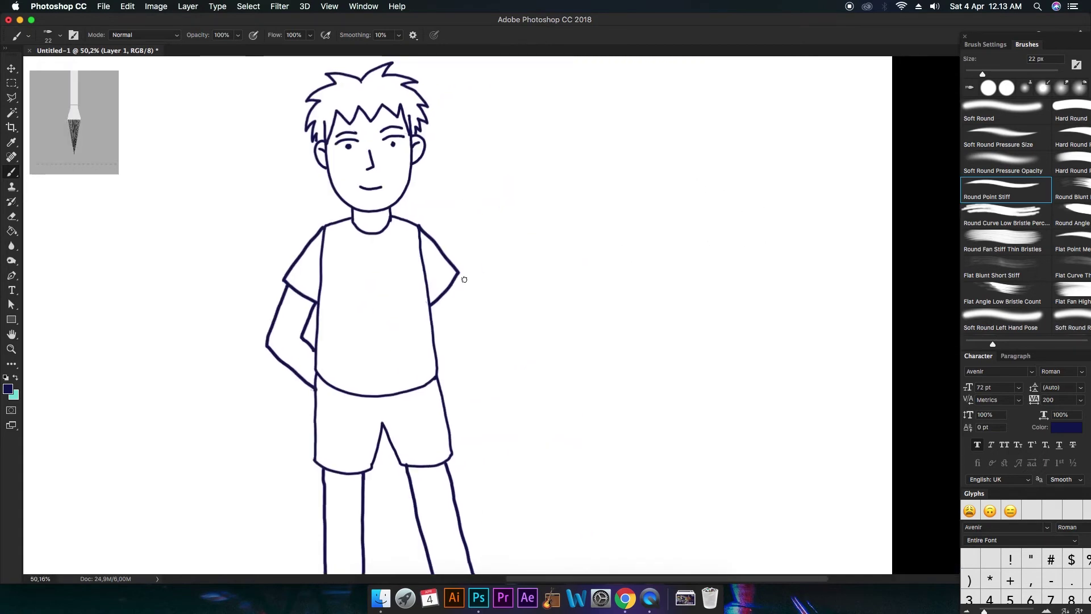
mouse_move(455, 279)
left_mouse_down()
mouse_move(486, 301)
mouse_move(515, 252)
left_mouse_up()
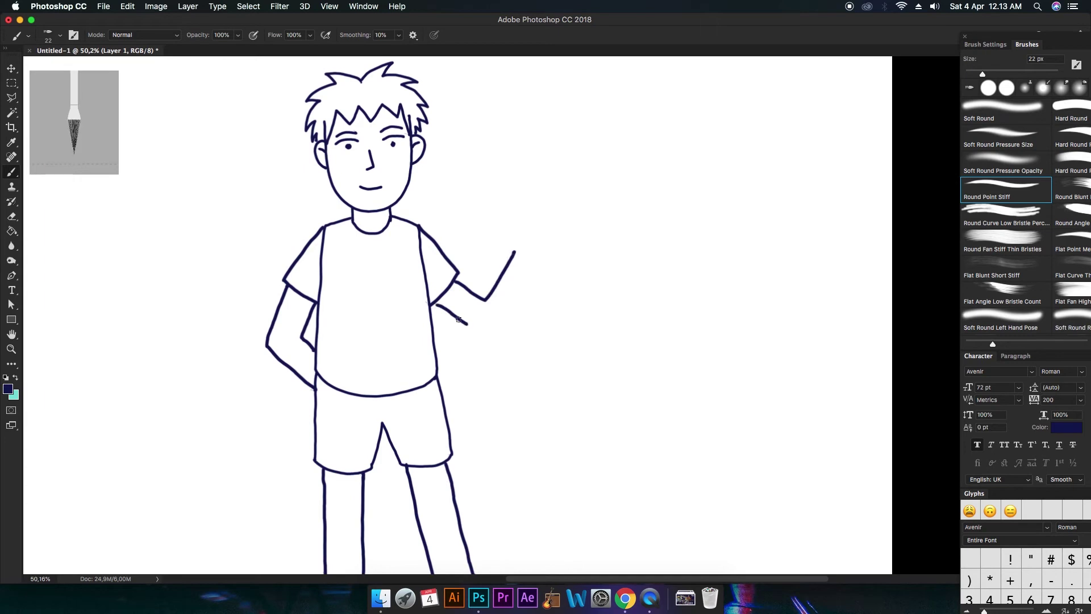
mouse_move(436, 306)
left_mouse_down()
mouse_move(493, 340)
mouse_move(539, 264)
mouse_move(509, 240)
mouse_move(505, 200)
mouse_move(514, 190)
mouse_move(517, 217)
mouse_move(556, 251)
mouse_move(562, 227)
mouse_move(543, 205)
mouse_move(563, 233)
mouse_move(524, 215)
mouse_move(540, 167)
mouse_move(540, 205)
mouse_move(562, 173)
mouse_move(572, 174)
mouse_move(564, 210)
mouse_move(580, 195)
mouse_move(562, 233)
mouse_move(540, 229)
mouse_move(550, 216)
left_mouse_up()
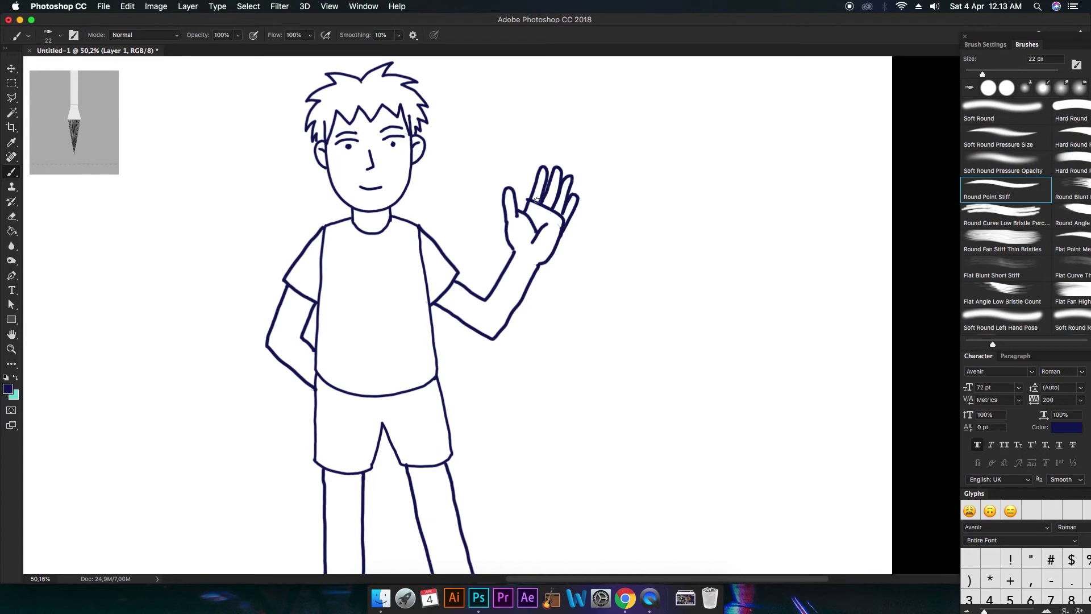
Step: Draw the left shoe's heel and its upper sloping outward to the toe, redoing the upper once
left_click_drag(574, 410, 615, 243)
left_click_drag(495, 361, 531, 305)
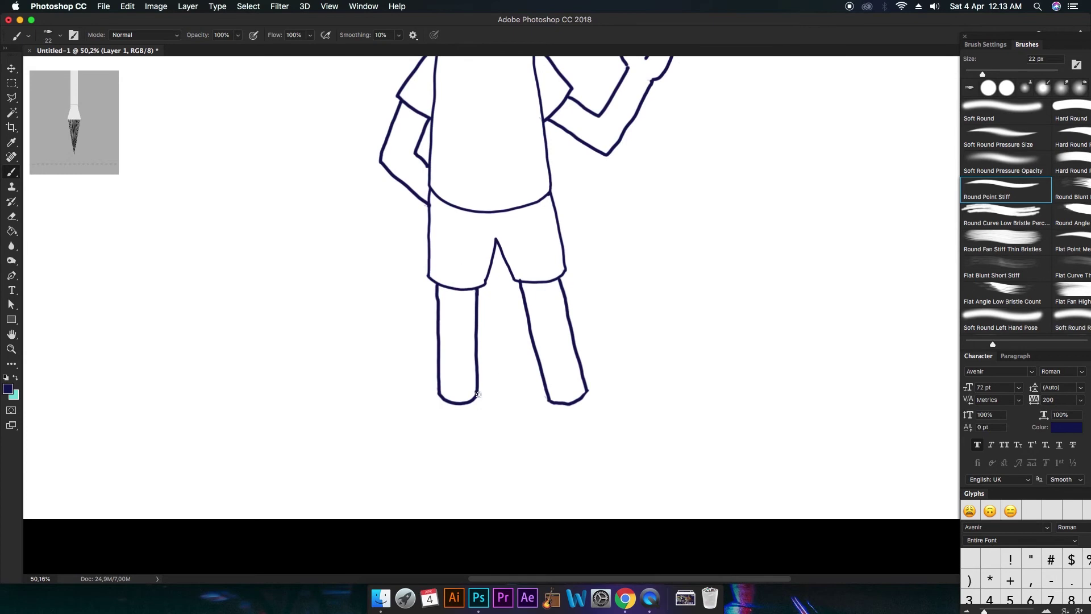
left_click_drag(480, 393, 481, 426)
mouse_move(434, 394)
left_mouse_down()
mouse_move(404, 405)
mouse_move(390, 428)
mouse_move(453, 433)
left_mouse_up()
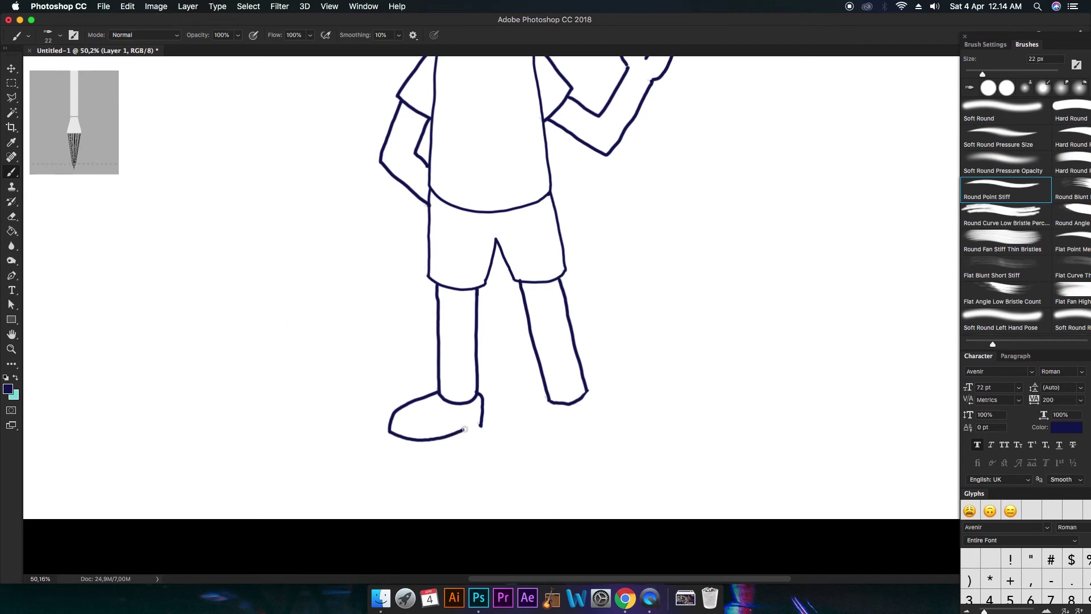
key("super+z")
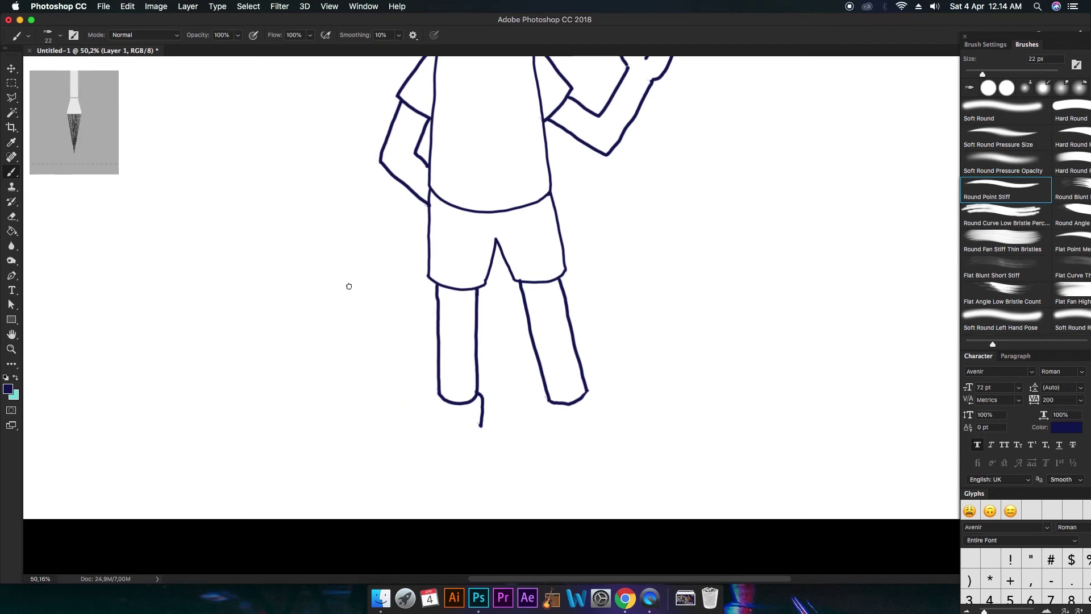
left_click_drag(440, 395, 431, 397)
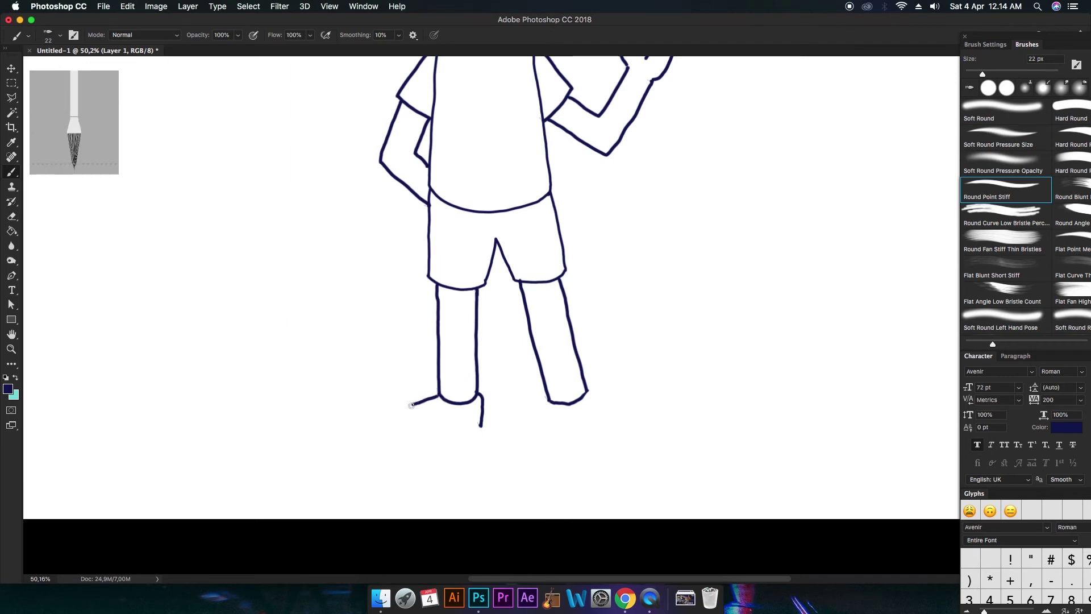
left_click_drag(395, 417, 389, 435)
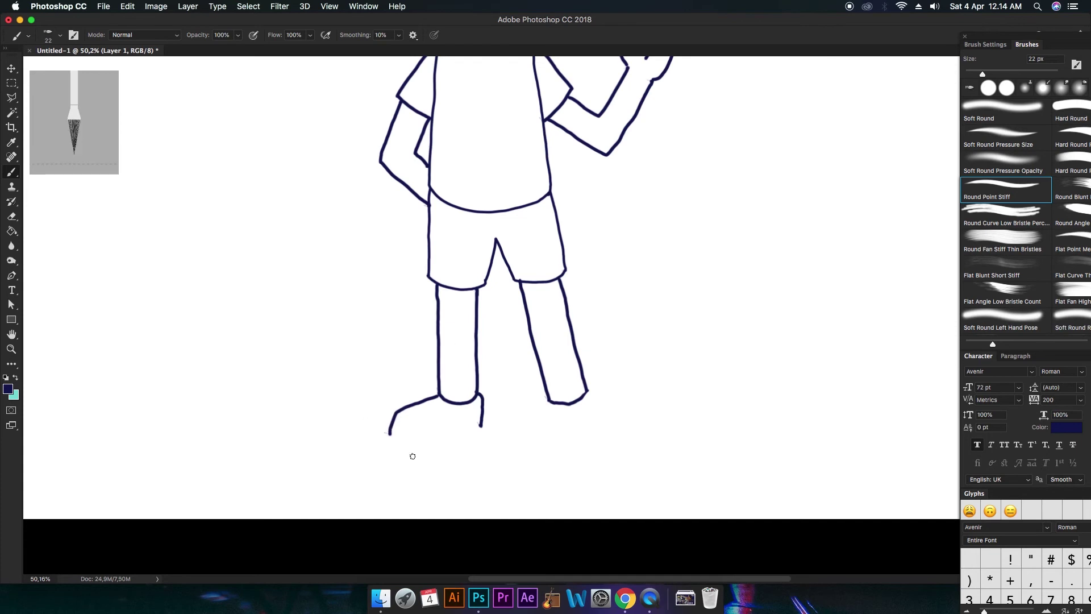
Step: Close the left shoe with a nearly flat bottom line from toe to heel, redrawing the line until it fits
left_click_drag(390, 433, 464, 439)
key("super+z")
mouse_move(391, 433)
left_mouse_down()
mouse_move(417, 434)
mouse_move(391, 437)
left_mouse_up()
key("super+z")
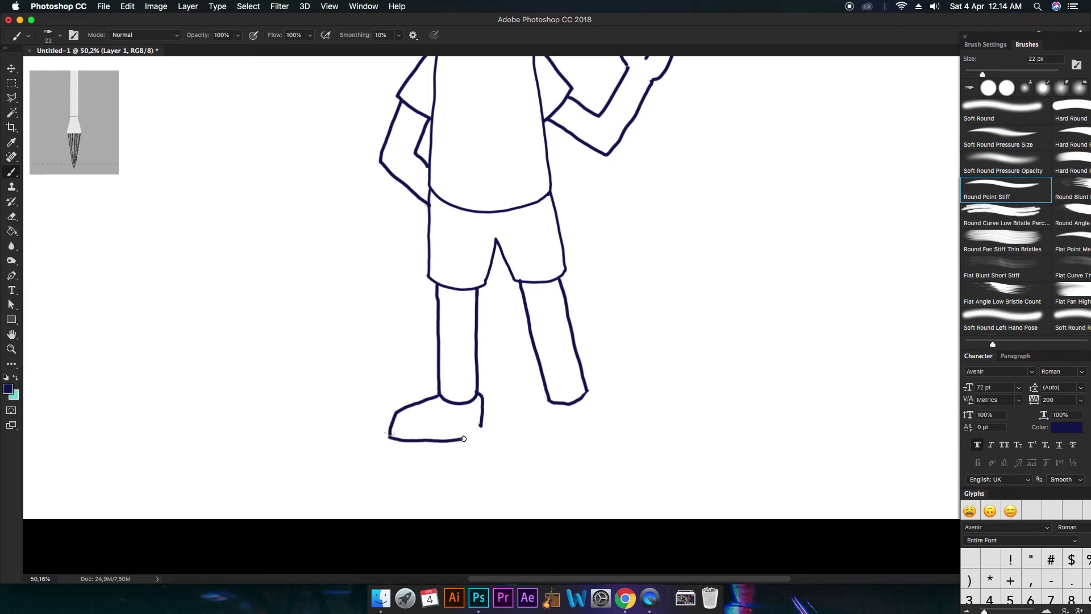
left_click_drag(482, 427, 481, 436)
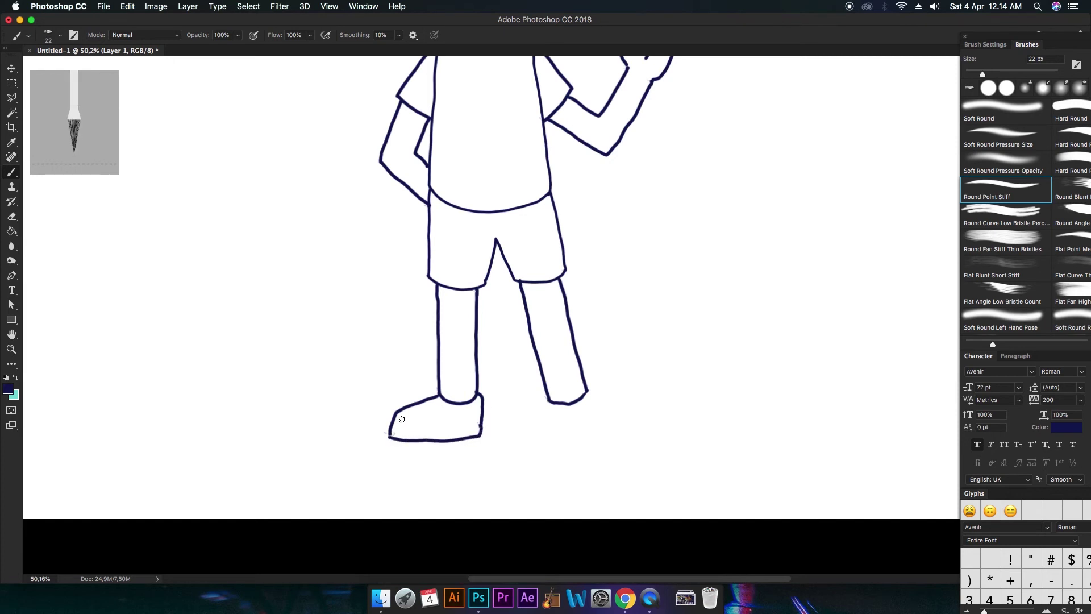
Step: Add a sole line along the bottom of the left shoe and a curved toe-cap line across its front
left_click_drag(392, 427, 397, 427)
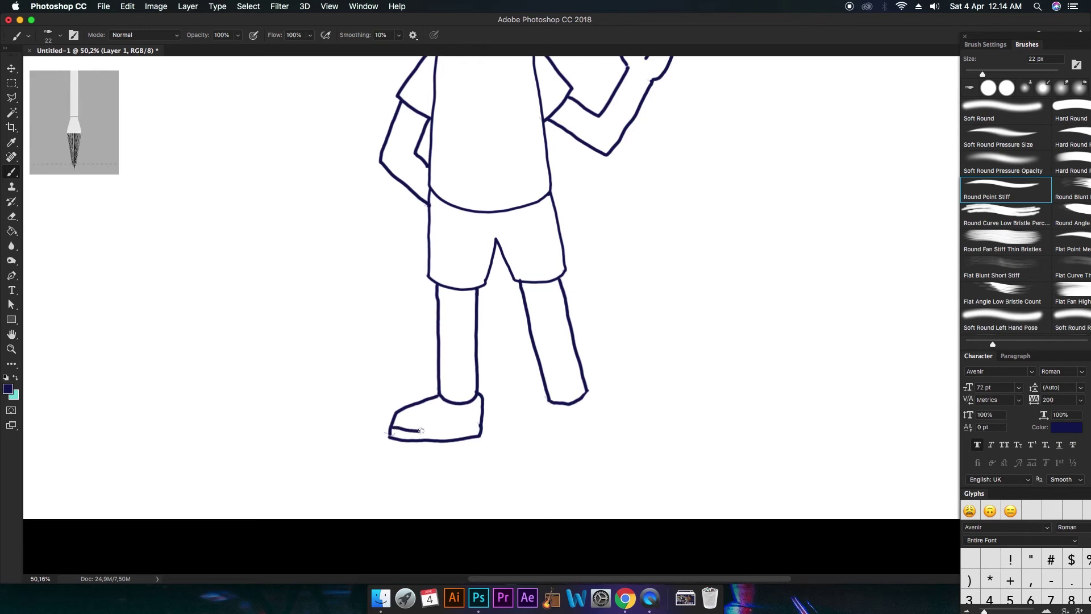
left_click_drag(470, 429, 480, 428)
left_click_drag(420, 407, 427, 431)
Step: Draw the right shoe's outline around the lower end of the slanted leg, with the toe pointing outward
mouse_move(547, 396)
left_mouse_down()
mouse_move(540, 414)
mouse_move(568, 441)
mouse_move(617, 439)
left_mouse_up()
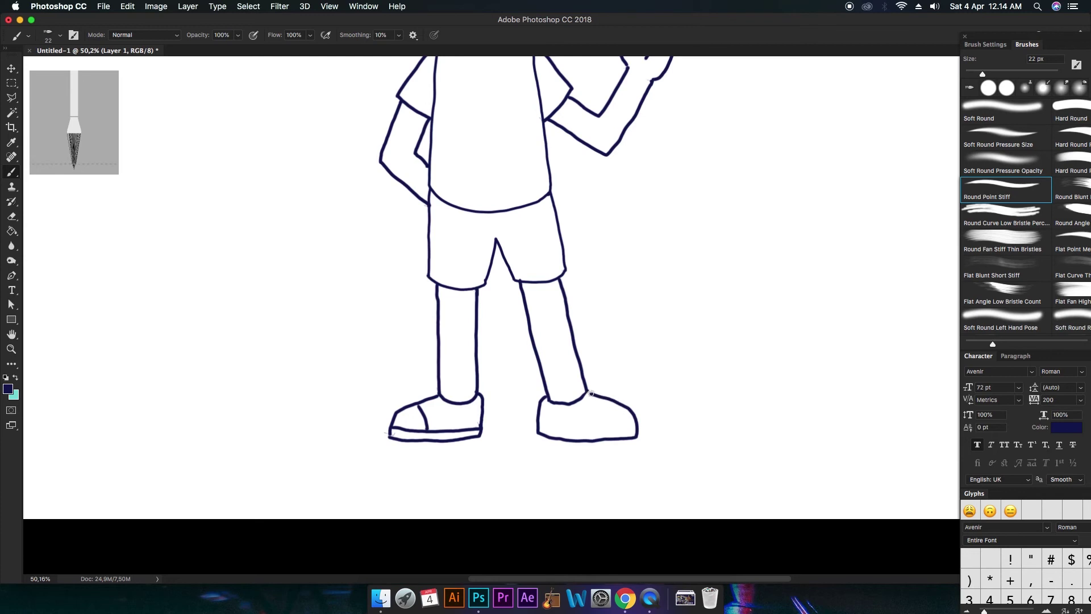
Step: Add a sole line along the bottom of the right shoe and a curved toe-cap line across its front
mouse_move(539, 425)
left_mouse_down()
mouse_move(634, 428)
mouse_move(599, 432)
left_mouse_up()
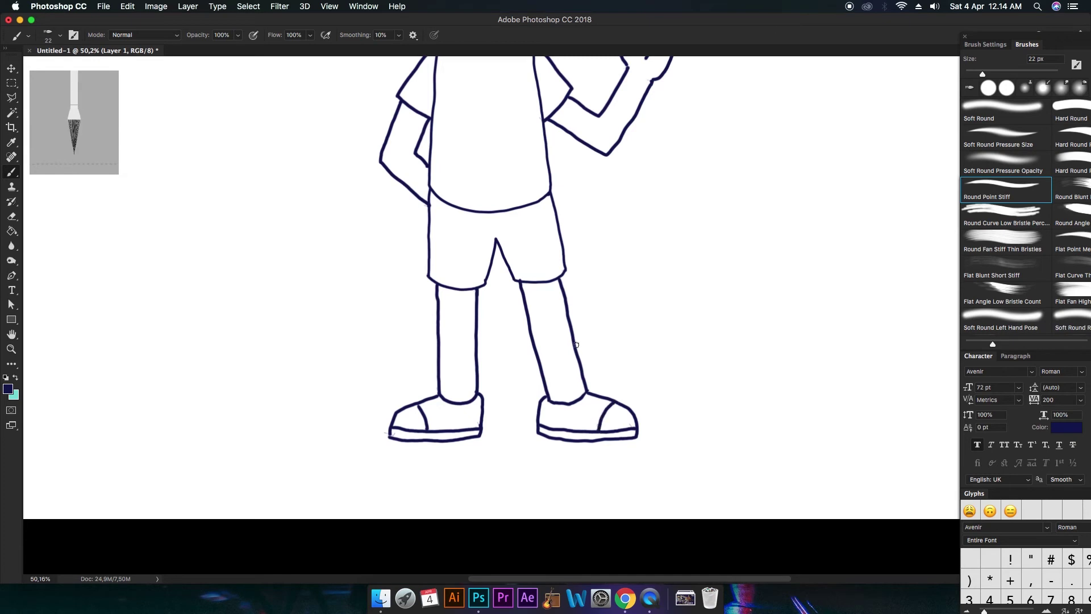
key("v")
mouse_move(690, 231)
left_mouse_down()
mouse_move(624, 397)
mouse_move(658, 295)
mouse_move(671, 391)
left_mouse_up()
left_click_drag(639, 201, 659, 272)
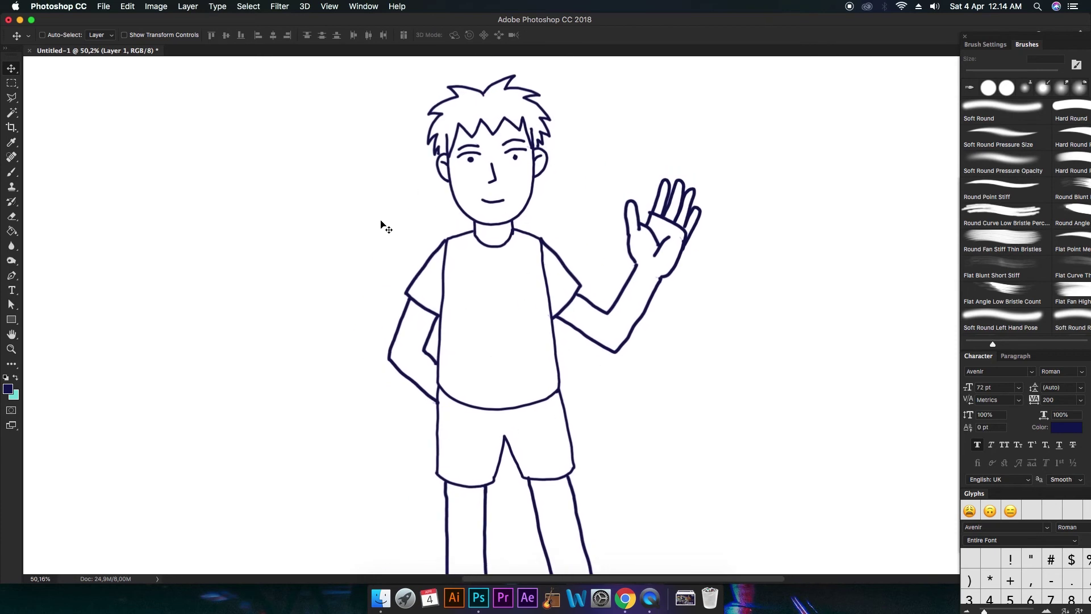
key("b")
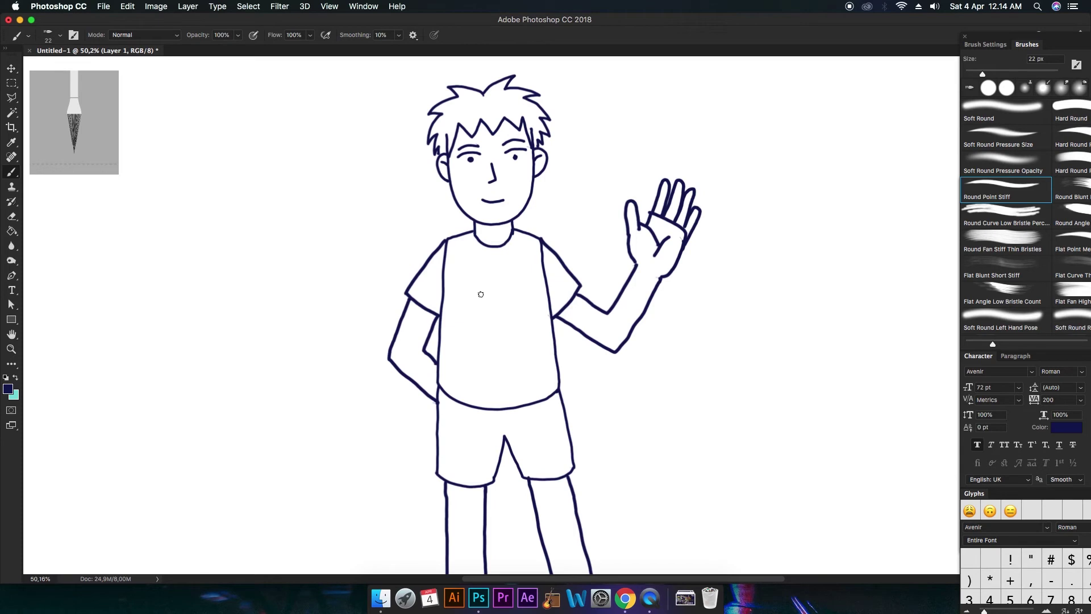
scroll(501, 320, "up", 3)
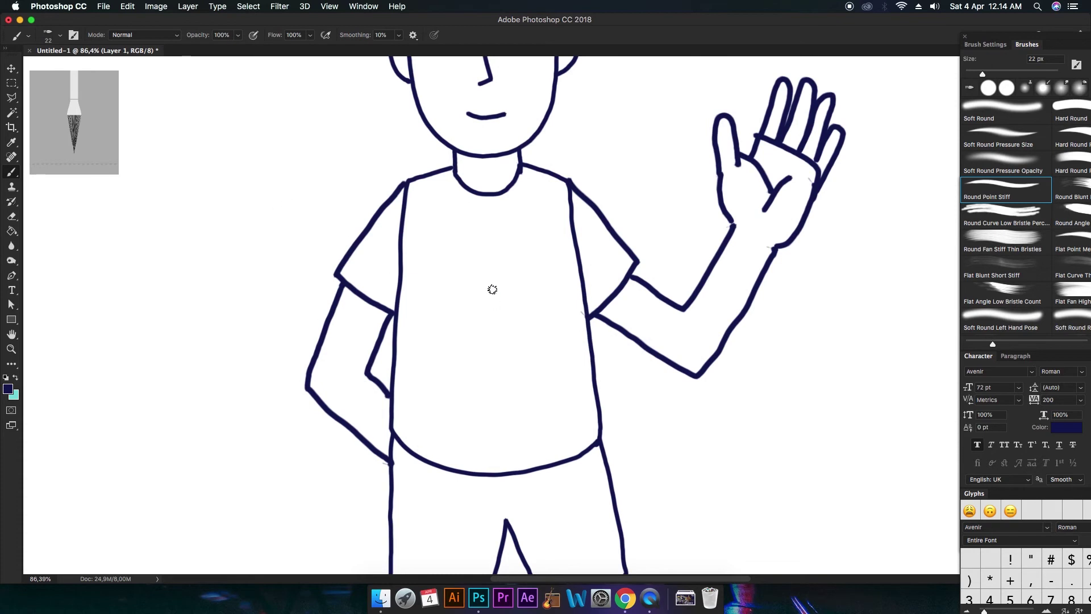
mouse_move(493, 290)
left_mouse_down()
mouse_move(504, 244)
mouse_move(517, 286)
mouse_move(489, 269)
mouse_move(494, 245)
mouse_move(515, 295)
mouse_move(554, 290)
mouse_move(530, 322)
mouse_move(541, 364)
mouse_move(505, 335)
mouse_move(467, 376)
mouse_move(475, 327)
mouse_move(439, 299)
mouse_move(465, 295)
left_mouse_up()
key("super+z")
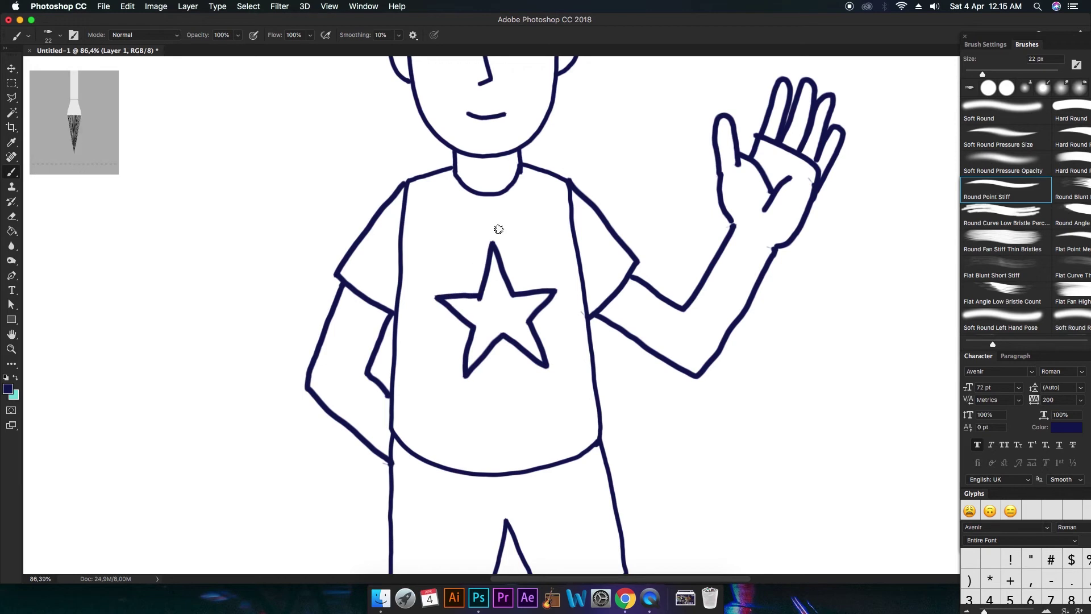
key("super+z")
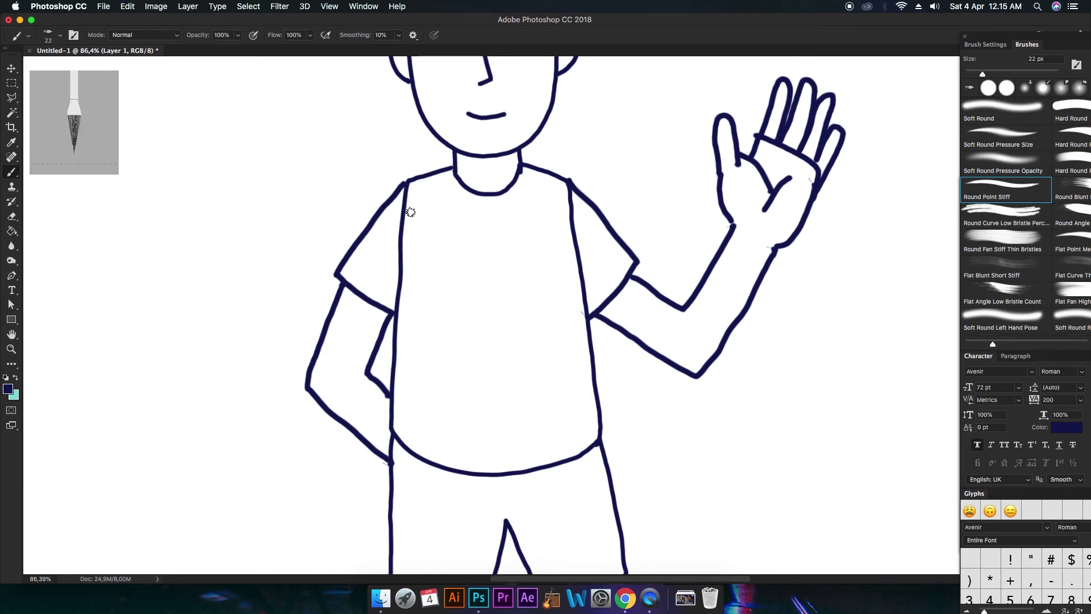
mouse_move(409, 212)
left_mouse_down()
mouse_move(516, 207)
mouse_move(570, 218)
left_mouse_up()
mouse_move(418, 208)
left_mouse_down()
mouse_move(402, 214)
mouse_move(436, 244)
mouse_move(577, 258)
mouse_move(567, 288)
mouse_move(392, 298)
left_mouse_up()
key("super+z")
key("alt+super+z")
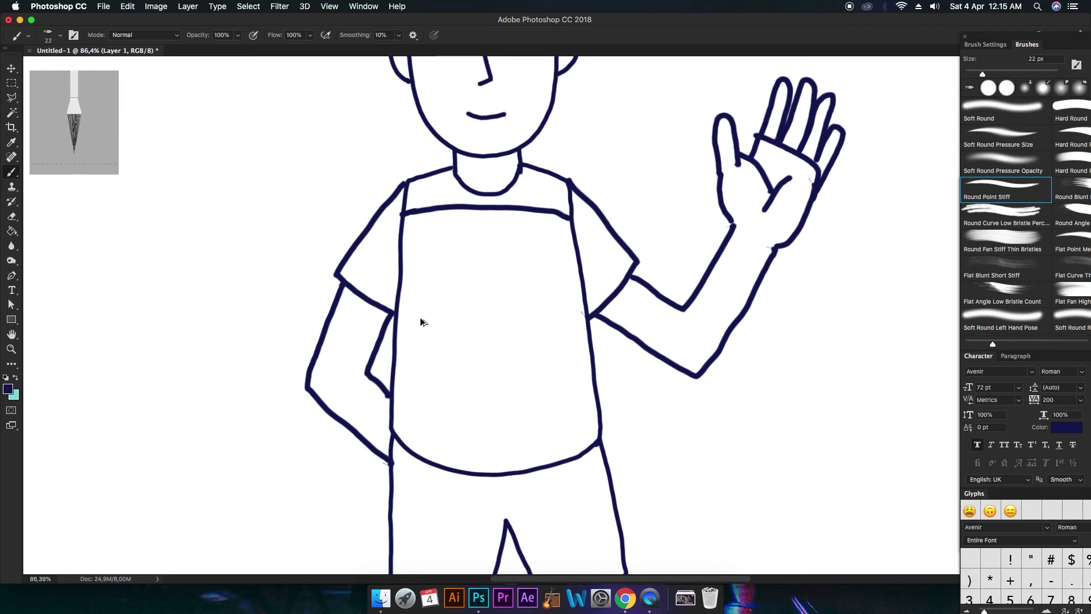
key("alt+super+z")
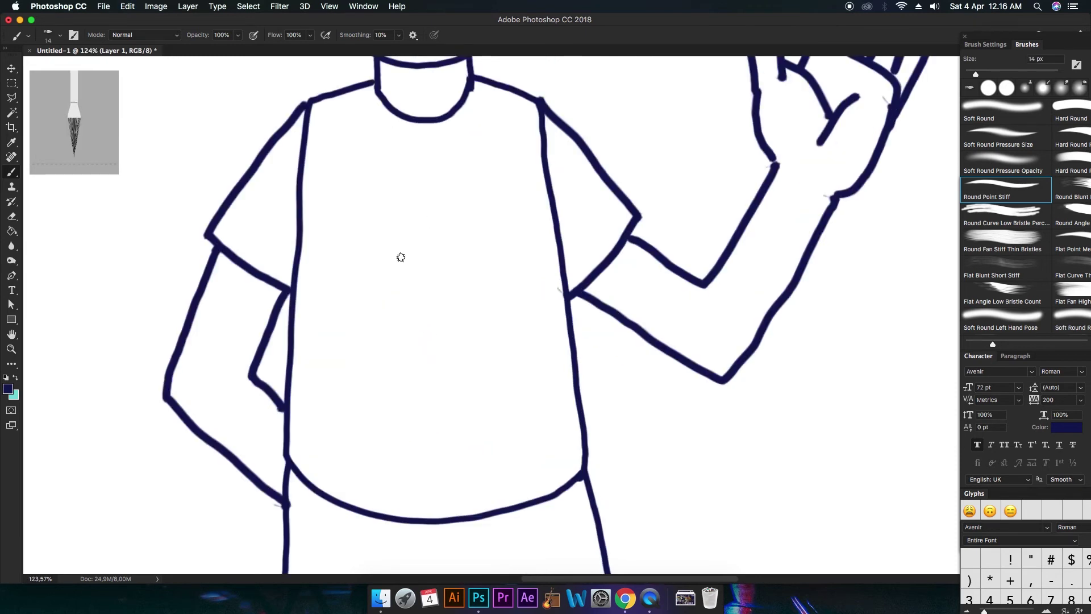
Step: Draw a large block-style number 8 on the shirt front with a 14 px brush, adding depth along its side and inside both holes
mouse_move(404, 263)
left_mouse_down()
mouse_move(479, 216)
mouse_move(414, 375)
mouse_move(377, 246)
mouse_move(476, 258)
mouse_move(446, 378)
mouse_move(393, 302)
mouse_move(439, 219)
mouse_move(434, 253)
left_mouse_up()
key("super+z")
mouse_move(452, 301)
left_mouse_down()
mouse_move(446, 344)
mouse_move(442, 297)
left_mouse_up()
mouse_move(400, 194)
left_mouse_down()
mouse_move(387, 218)
mouse_move(393, 281)
mouse_move(374, 336)
mouse_move(385, 365)
mouse_move(426, 378)
left_mouse_up()
left_click_drag(438, 304, 442, 340)
left_click_drag(433, 225, 435, 250)
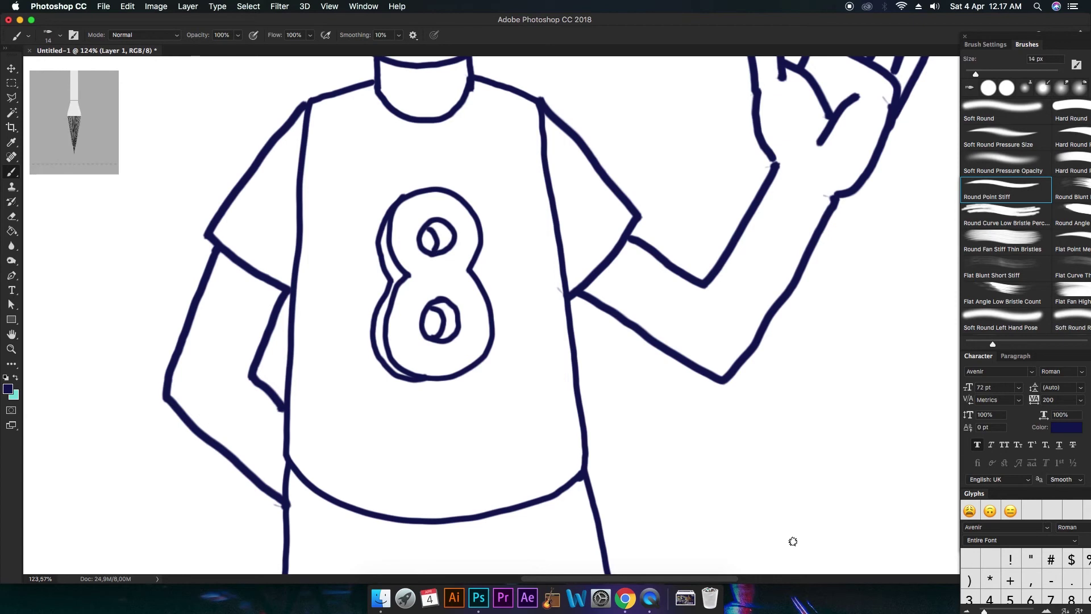
Step: Draw curved stripes across both shirt sleeves, following the slope of each cuff
left_click_drag(227, 209, 296, 250)
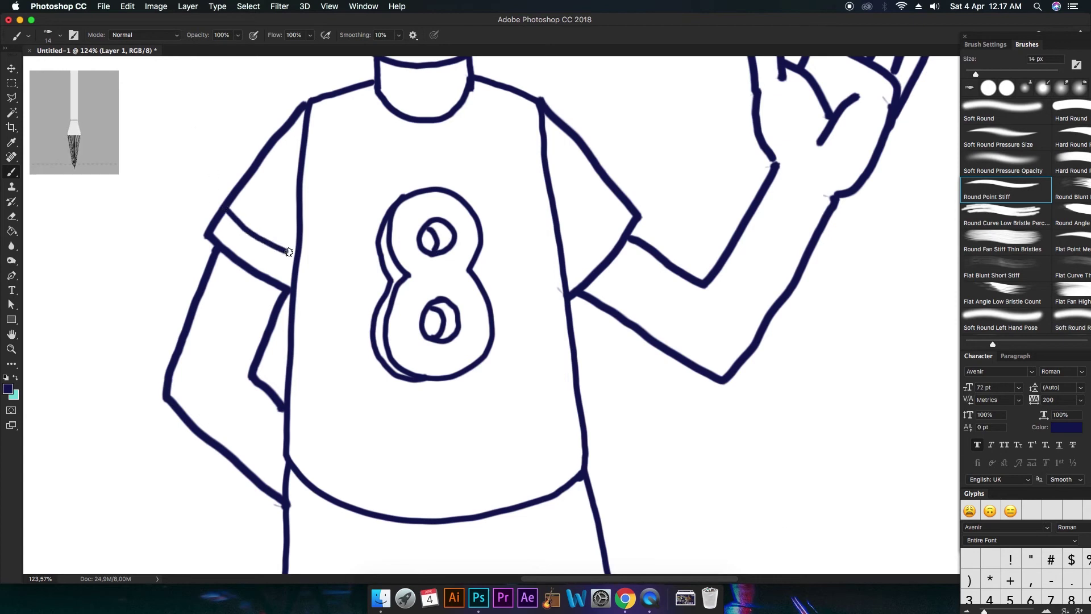
left_click_drag(249, 182, 296, 220)
left_click_drag(267, 152, 297, 180)
left_click_drag(289, 130, 299, 143)
left_click_drag(547, 138, 573, 125)
left_click_drag(550, 166, 594, 149)
mouse_move(554, 189)
left_mouse_down()
mouse_move(594, 171)
mouse_move(563, 226)
left_mouse_up()
left_click_drag(625, 206, 566, 257)
key("super+0")
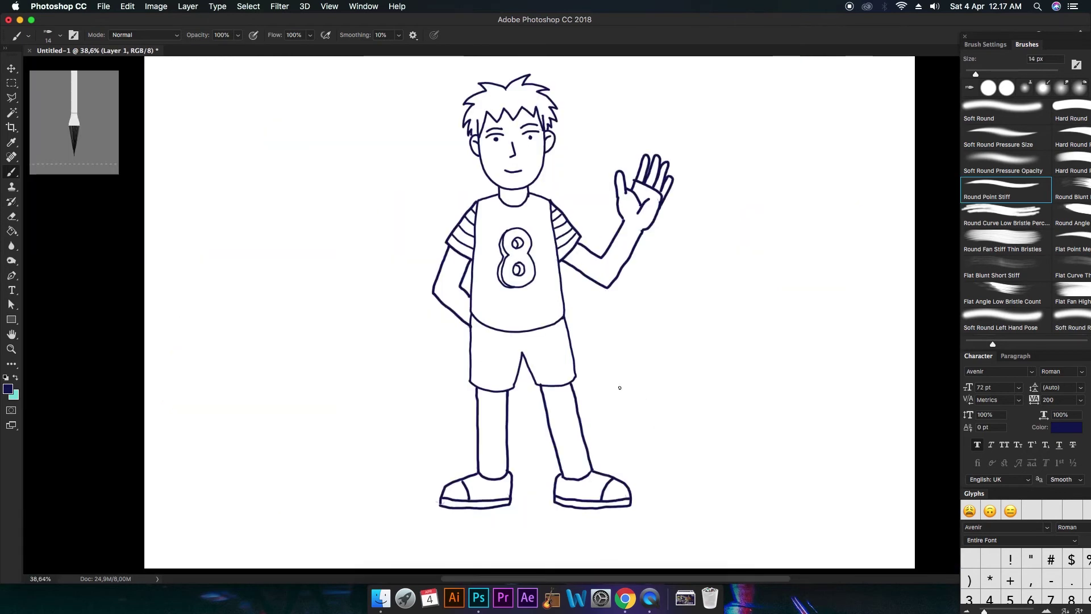
scroll(533, 336, "up", 4)
scroll(534, 336, "down", 8)
scroll(508, 288, "up", 12)
scroll(409, 188, "down", 5)
scroll(403, 195, "up", 2)
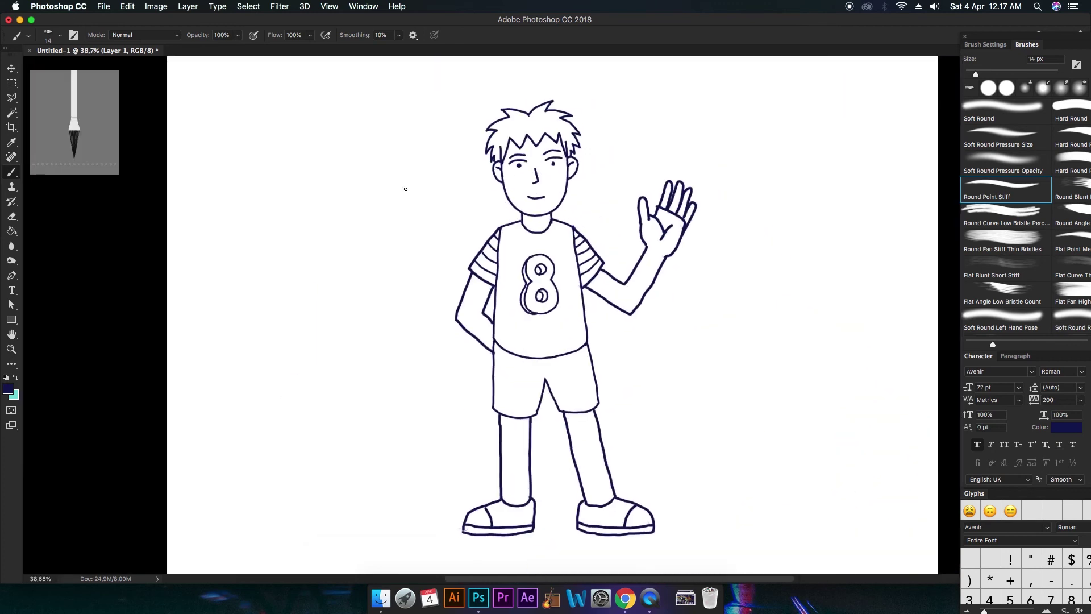
Step: Draw a tilted closed book in the empty area beside the boy's head, with a rounded front cover and a back cover behind it
scroll(513, 227, "up", 4)
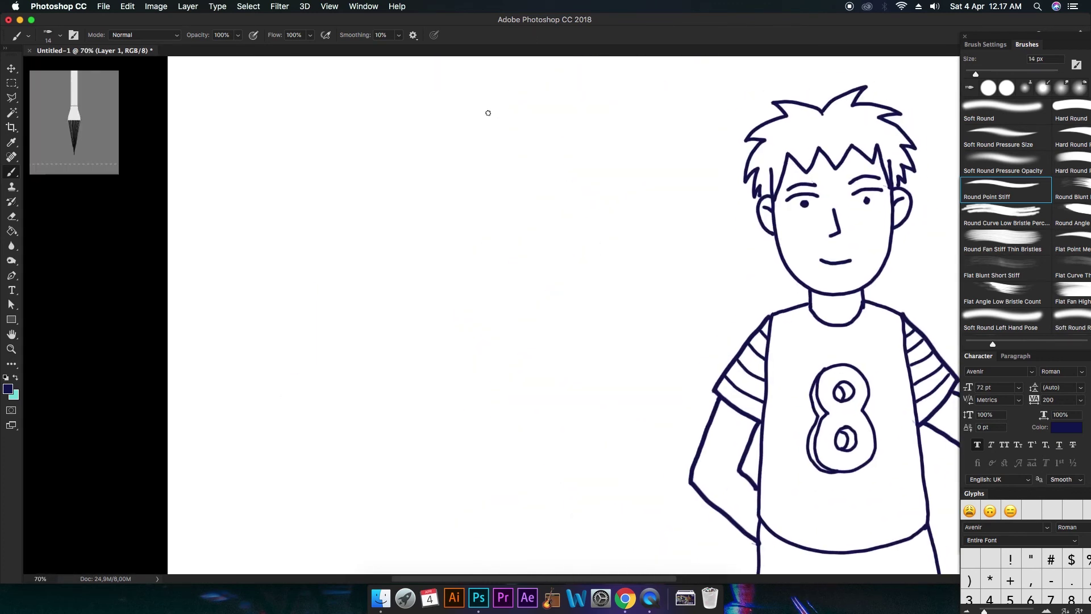
mouse_move(513, 170)
left_mouse_down()
mouse_move(494, 236)
mouse_move(565, 301)
mouse_move(593, 238)
left_mouse_up()
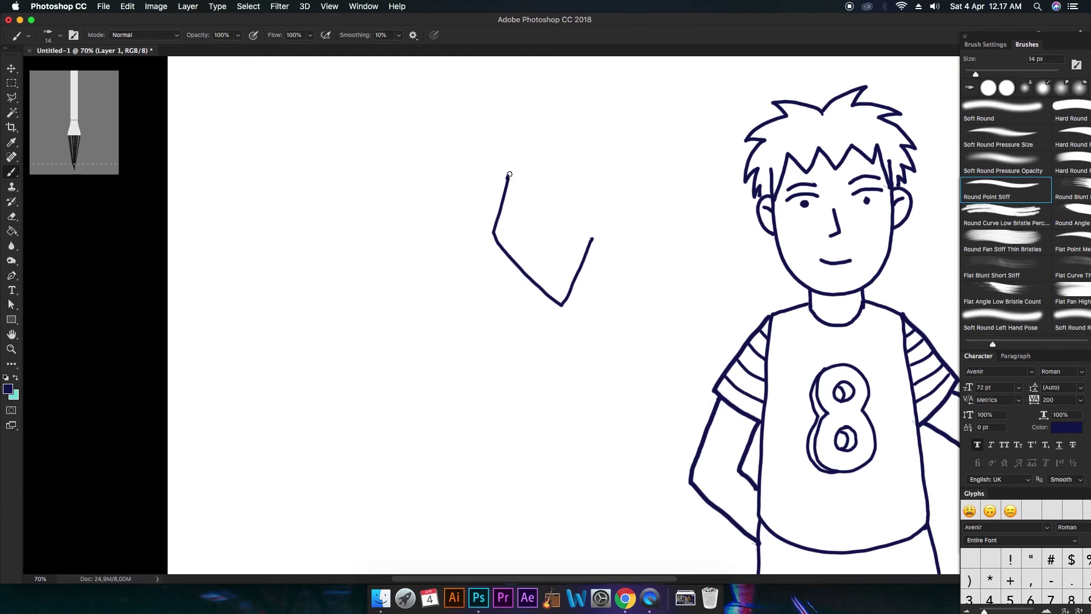
left_click_drag(516, 168, 595, 229)
mouse_move(565, 305)
left_mouse_down()
mouse_move(621, 242)
mouse_move(618, 227)
mouse_move(544, 165)
mouse_move(535, 175)
mouse_move(616, 234)
mouse_move(585, 300)
left_mouse_up()
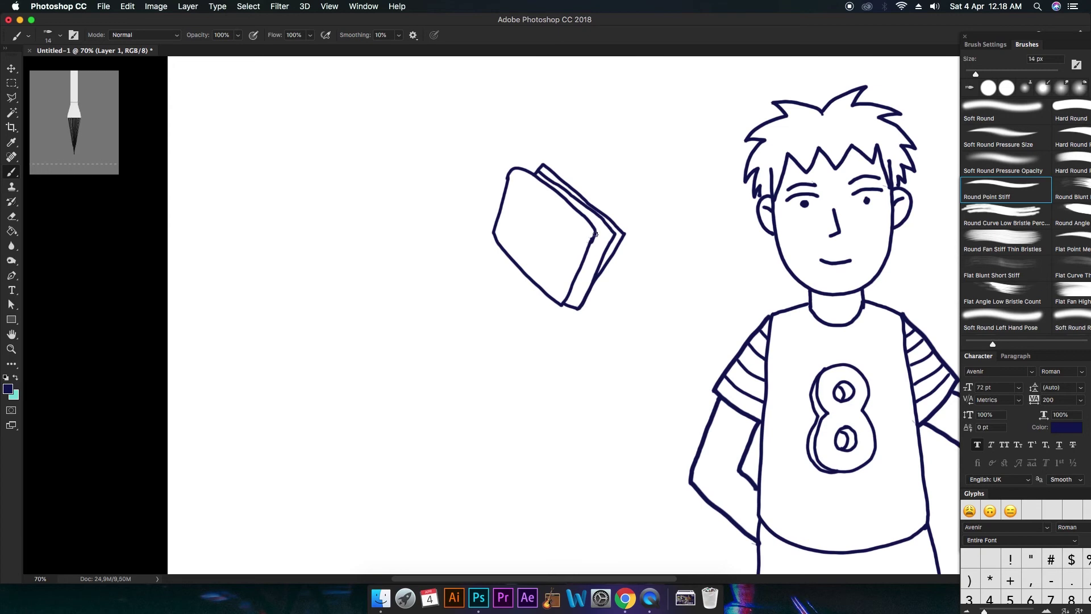
Step: Add page lines along the book's edge and draw a round emblem with an inner oval on its front cover
mouse_move(594, 231)
left_mouse_down()
mouse_move(615, 233)
mouse_move(587, 263)
left_mouse_up()
key("super+z")
left_click_drag(606, 237, 574, 306)
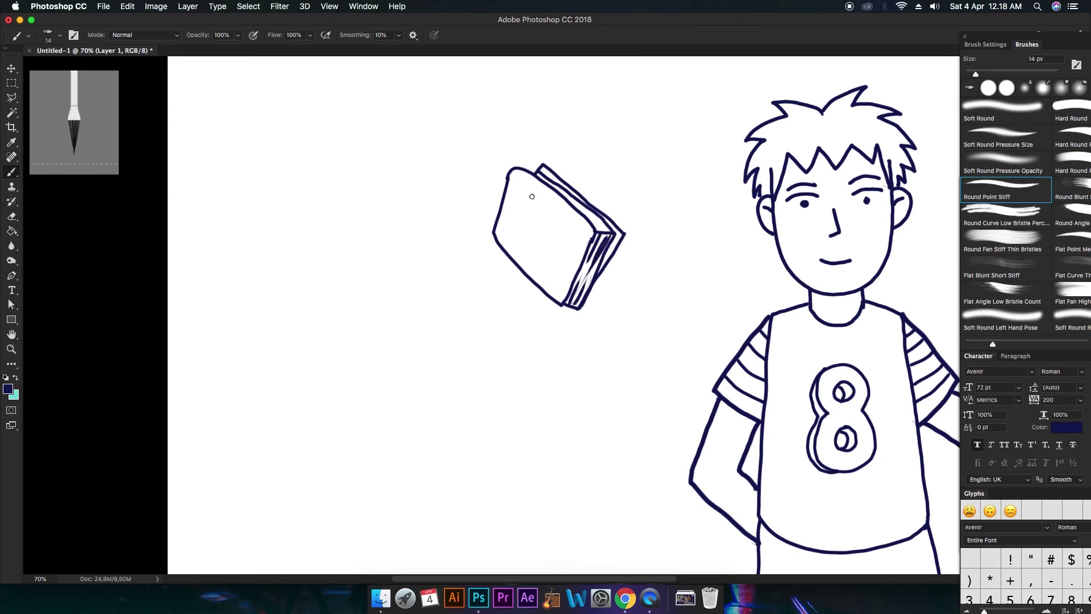
mouse_move(529, 217)
left_mouse_down()
mouse_move(524, 245)
mouse_move(568, 249)
mouse_move(546, 228)
mouse_move(535, 240)
mouse_move(548, 255)
mouse_move(538, 233)
left_mouse_up()
key("super+z")
key("super+z")
Step: Draw a slanted pencil below the book with a rounded eraser, a band, lengthwise lines and a jagged sharpened tip
scroll(616, 192, "right", 6)
scroll(738, 261, "down", 4)
scroll(587, 183, "left", 5)
key("super+z")
mouse_move(578, 174)
left_mouse_down()
mouse_move(503, 290)
mouse_move(496, 315)
mouse_move(517, 338)
mouse_move(621, 206)
left_mouse_up()
key("super+z")
mouse_move(579, 190)
left_mouse_down()
mouse_move(611, 179)
mouse_move(623, 193)
mouse_move(586, 181)
mouse_move(622, 177)
mouse_move(622, 203)
left_mouse_up()
key("ctrl+z")
mouse_move(597, 170)
left_mouse_down()
mouse_move(603, 206)
mouse_move(621, 204)
left_mouse_up()
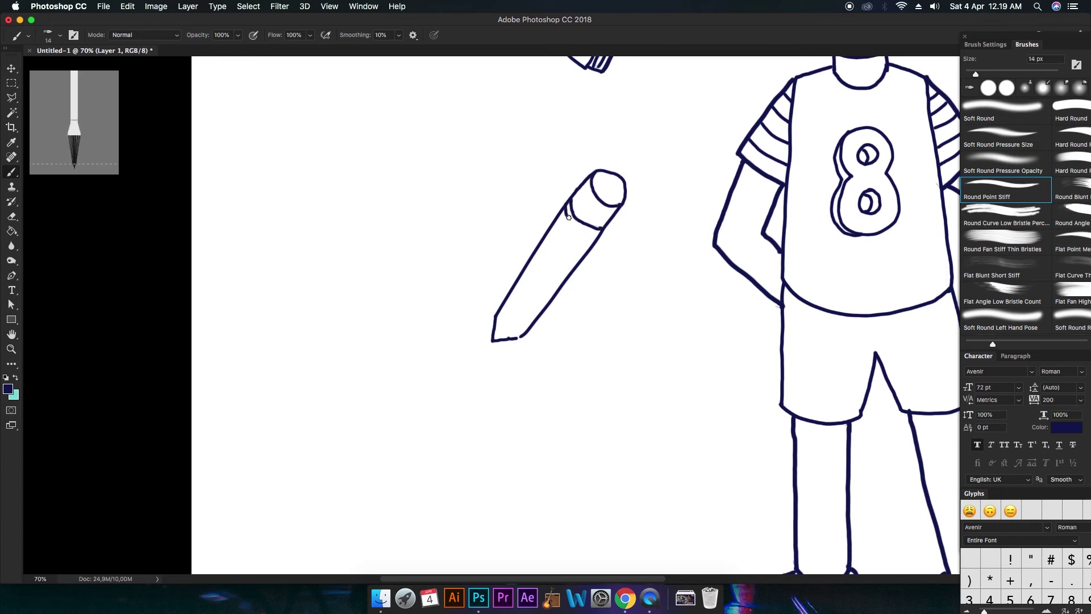
mouse_move(500, 335)
left_mouse_down()
mouse_move(497, 312)
mouse_move(523, 324)
mouse_move(555, 252)
mouse_move(529, 317)
mouse_move(580, 236)
left_mouse_up()
Step: Draw a guitar's narrow slanted neck beyond the waving hand and a circle below its lower end
scroll(775, 221, "right", 10)
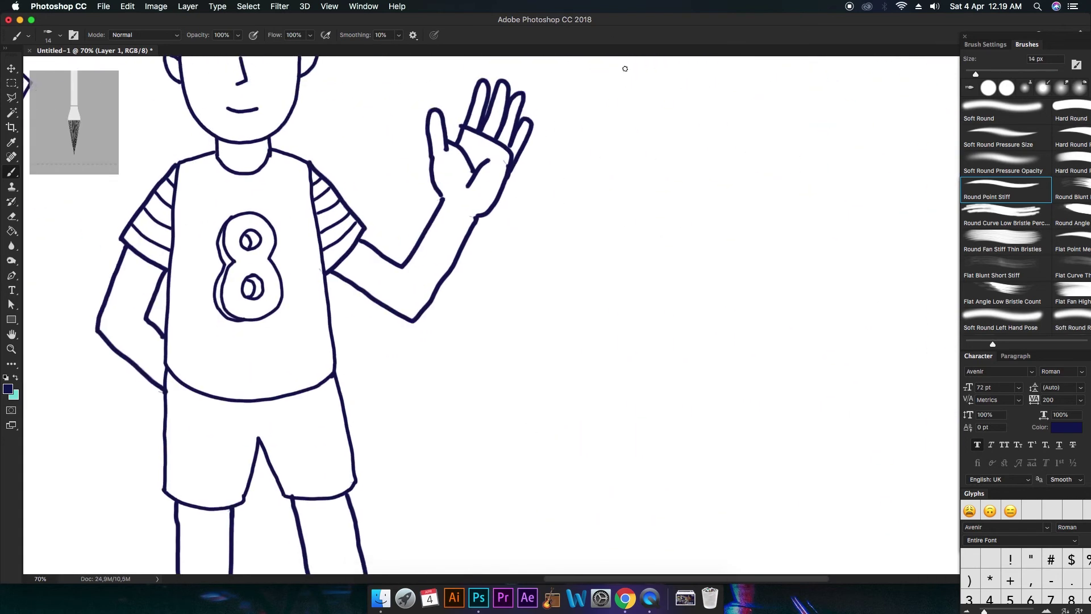
key("super+0")
scroll(622, 197, "up", 5)
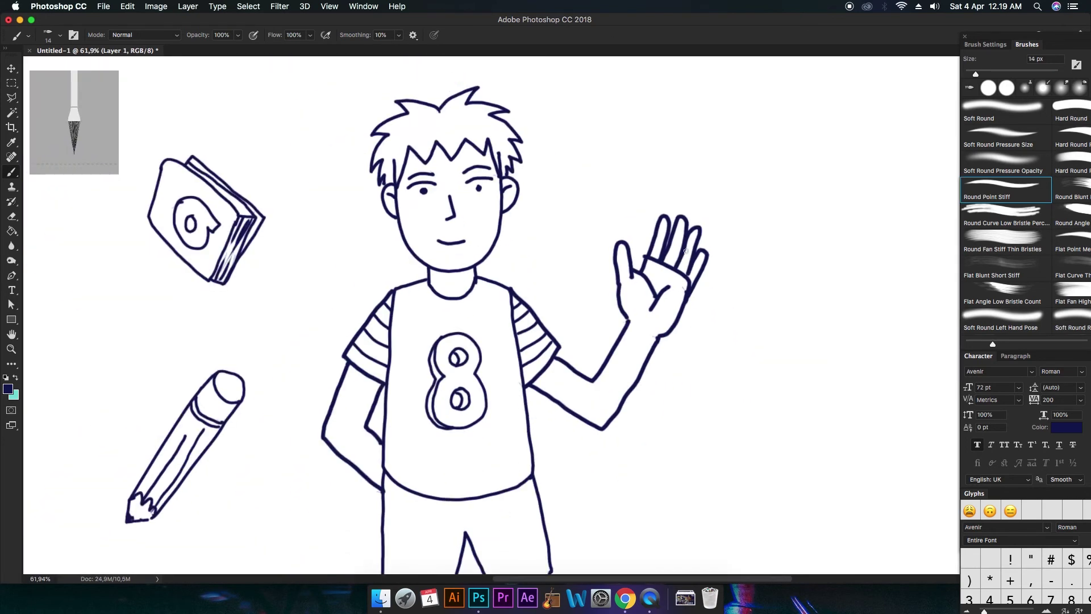
left_click_drag(620, 273, 690, 158)
left_click_drag(645, 287, 712, 169)
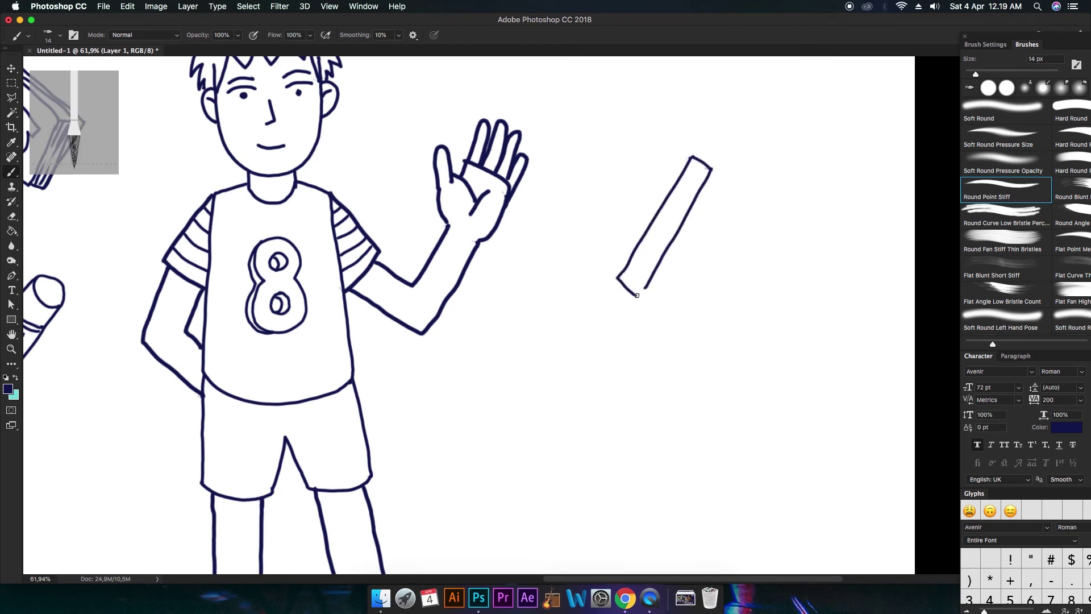
mouse_move(638, 294)
left_mouse_down()
mouse_move(634, 283)
mouse_move(644, 290)
left_mouse_up()
key("super+z")
mouse_move(615, 291)
left_mouse_down()
mouse_move(601, 295)
mouse_move(618, 335)
mouse_move(612, 290)
left_mouse_up()
mouse_move(635, 245)
left_mouse_down()
mouse_move(602, 246)
mouse_move(537, 361)
left_mouse_up()
key("super+z")
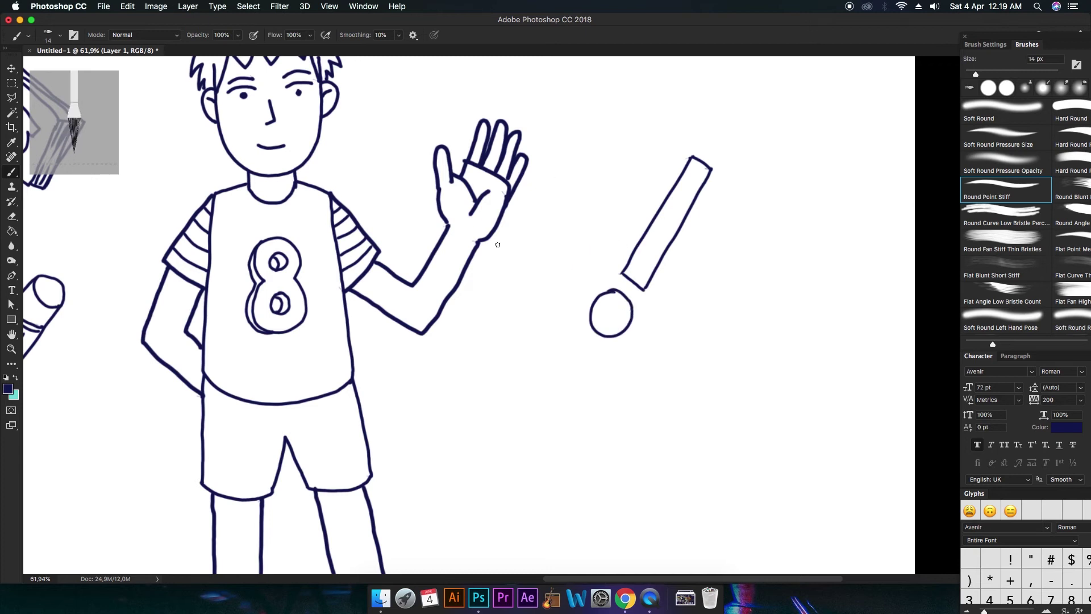
mouse_move(628, 257)
left_mouse_down()
mouse_move(596, 242)
mouse_move(507, 373)
mouse_move(616, 429)
left_mouse_up()
key("super+z")
mouse_move(626, 262)
left_mouse_down()
mouse_move(614, 247)
mouse_move(551, 302)
left_mouse_up()
key("super+z")
mouse_move(628, 256)
left_mouse_down()
mouse_move(607, 245)
mouse_move(554, 287)
mouse_move(525, 397)
mouse_move(576, 430)
left_mouse_up()
mouse_move(652, 275)
left_mouse_down()
mouse_move(666, 292)
mouse_move(673, 352)
mouse_move(618, 427)
left_mouse_up()
key("super+alt+z")
key("super+alt+z")
Step: Draw the guitar's rounded body outline from one side of the neck to the other, with two horns beside the neck
mouse_move(624, 268)
left_mouse_down()
mouse_move(610, 223)
mouse_move(518, 410)
mouse_move(642, 395)
mouse_move(709, 295)
mouse_move(647, 290)
left_mouse_up()
mouse_move(630, 243)
left_mouse_down()
mouse_move(628, 263)
mouse_move(677, 258)
left_mouse_up()
key("super+z")
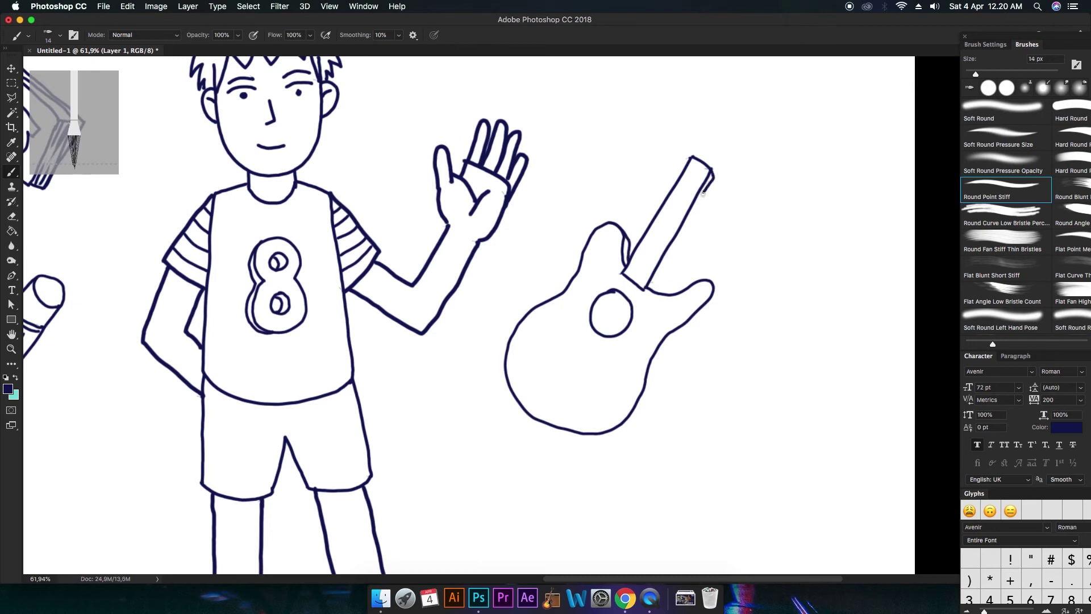
Step: Add a parallel edge line along the outer side of the guitar's neck and body to give it thickness
key("super+z")
left_click_drag(711, 169, 708, 187)
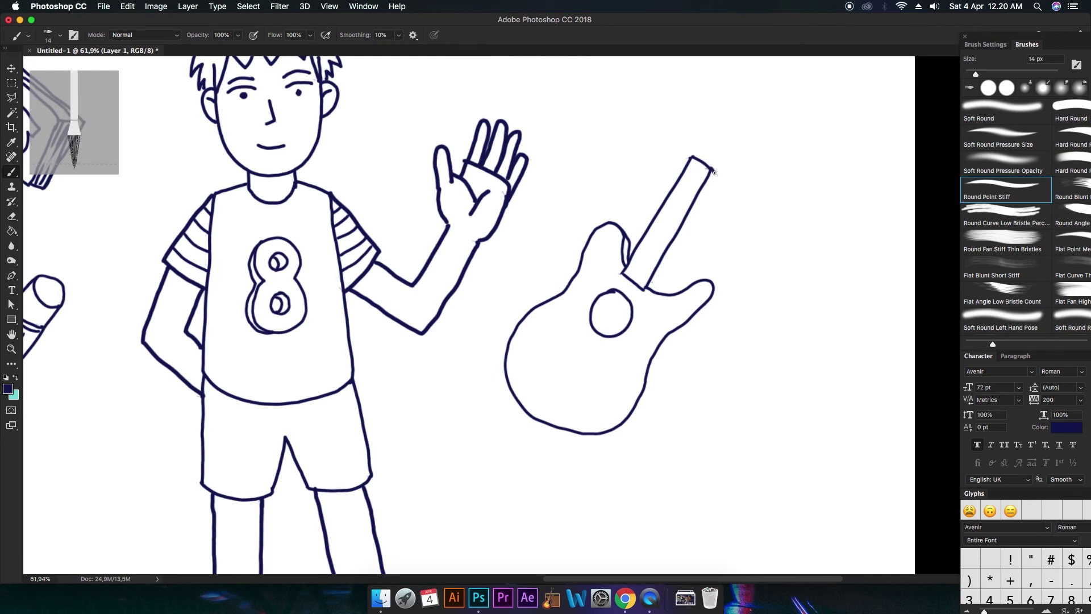
mouse_move(666, 263)
left_mouse_down()
mouse_move(648, 278)
mouse_move(715, 304)
mouse_move(674, 344)
mouse_move(649, 398)
left_mouse_up()
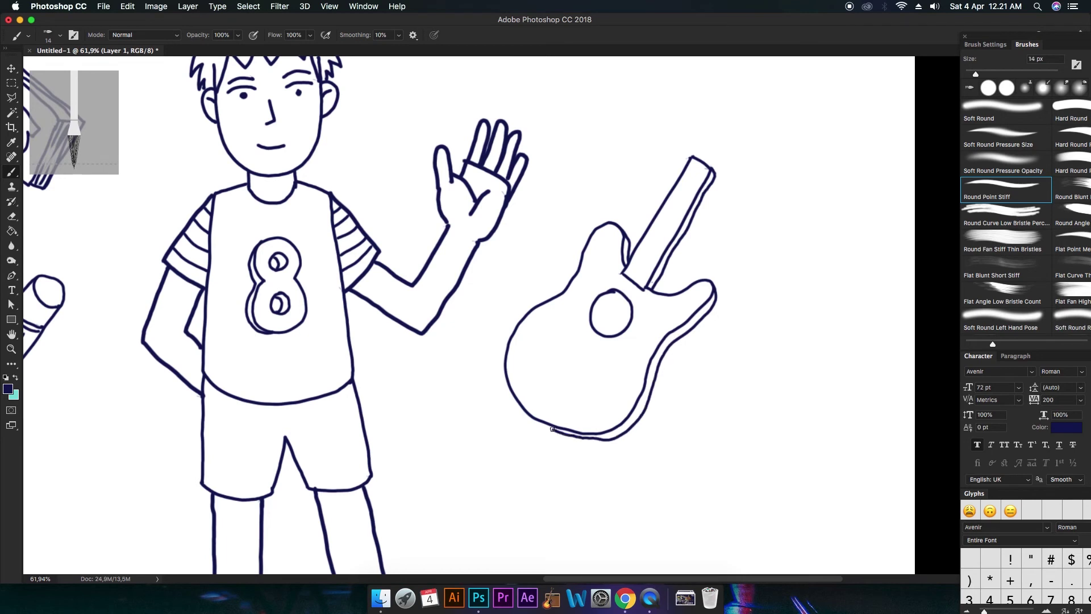
left_click_drag(551, 428, 520, 413)
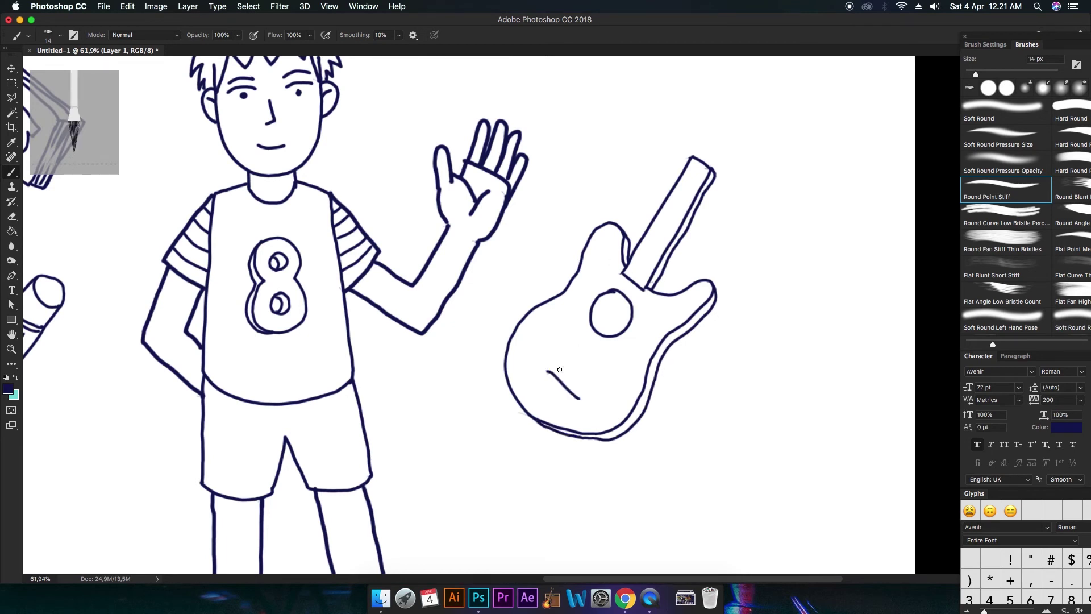
Step: Draw three slanted pickup bars on the guitar body and fret lines across the neck, extending the neck onto the body
left_click_drag(533, 382, 571, 406)
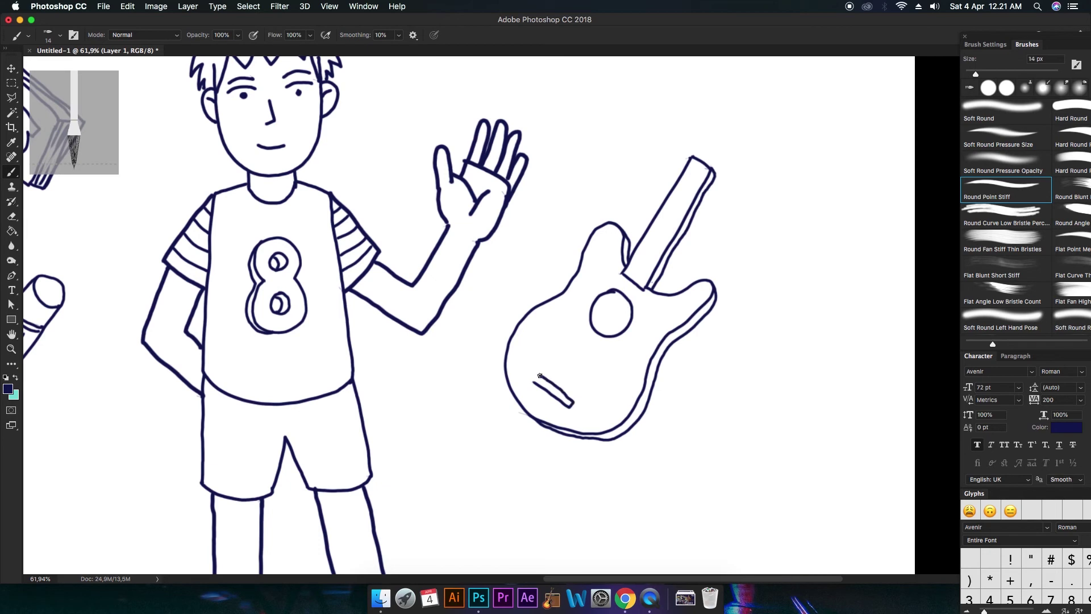
mouse_move(694, 158)
left_mouse_down()
mouse_move(671, 211)
mouse_move(547, 379)
mouse_move(582, 361)
mouse_move(550, 356)
mouse_move(617, 361)
mouse_move(567, 335)
left_mouse_up()
key("super+z")
mouse_move(623, 273)
left_mouse_down()
mouse_move(600, 317)
mouse_move(643, 293)
left_mouse_up()
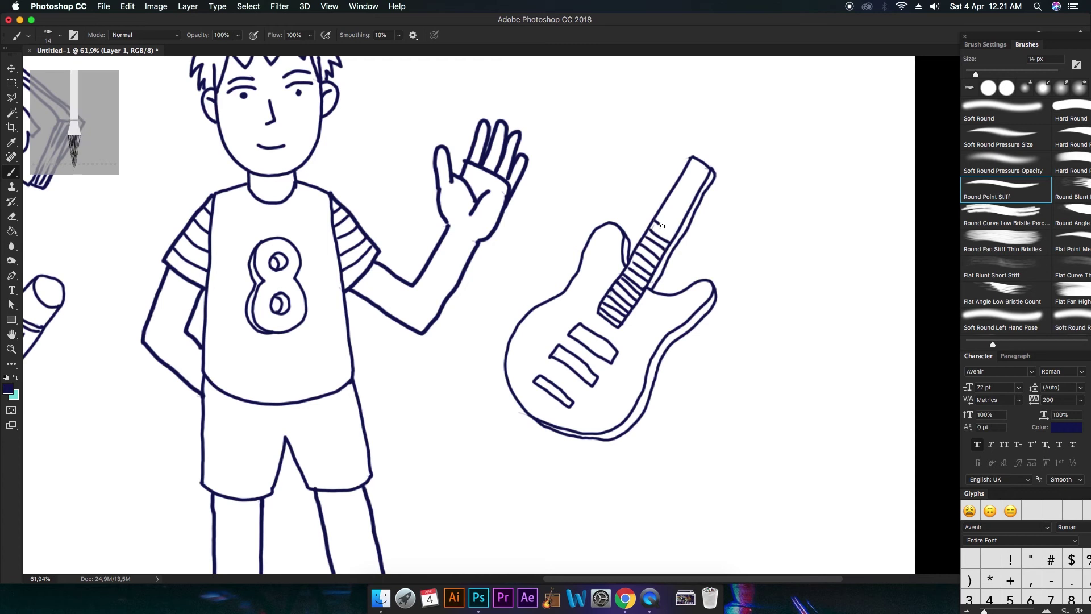
left_click_drag(664, 204, 682, 216)
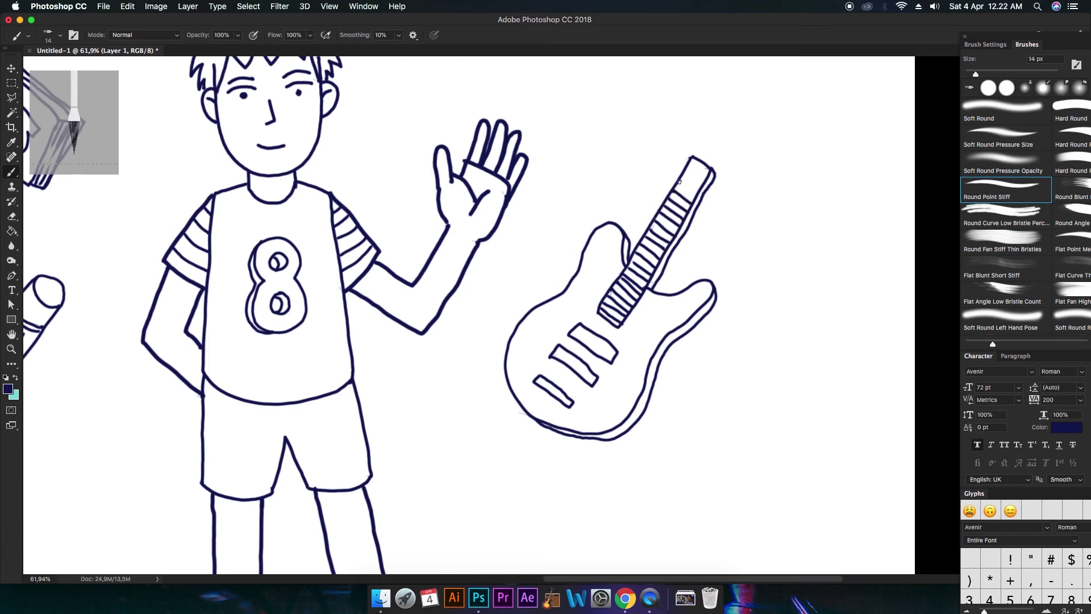
Step: Draw the guitar's headstock above the neck with small dots and a row of tuning pegs along its side
mouse_move(679, 182)
left_mouse_down()
mouse_move(709, 164)
mouse_move(705, 136)
mouse_move(733, 116)
left_mouse_up()
key("super+z")
mouse_move(691, 157)
left_mouse_down()
mouse_move(698, 130)
mouse_move(743, 111)
mouse_move(715, 173)
mouse_move(749, 123)
mouse_move(738, 140)
mouse_move(748, 144)
mouse_move(730, 172)
left_mouse_up()
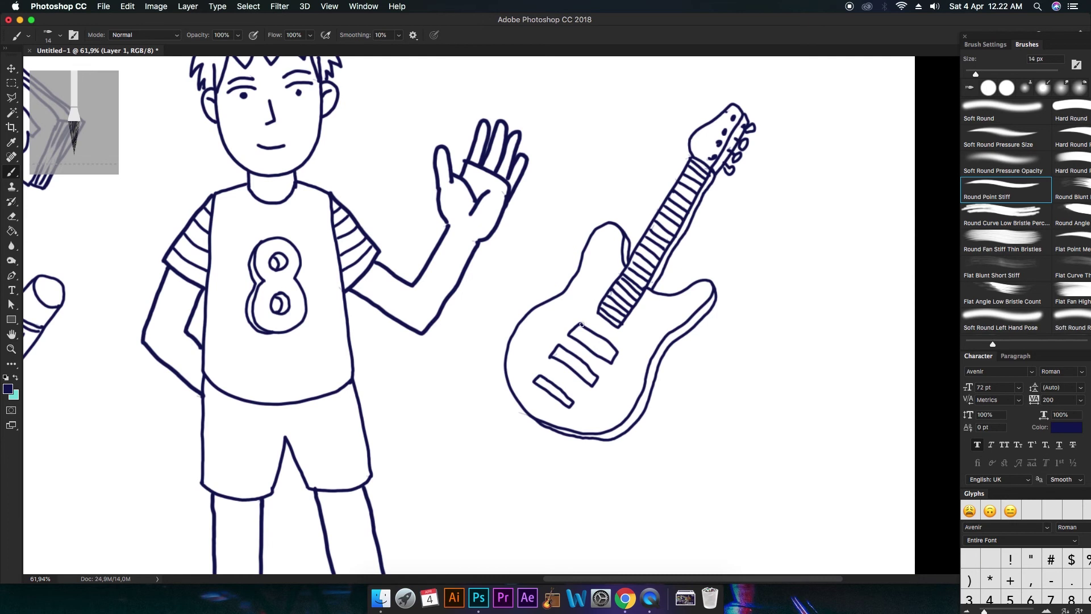
Step: Add small details beside the pickup bars and touch up the lower-left edge of the guitar body
scroll(654, 318, "down", 5)
scroll(707, 342, "up", 10)
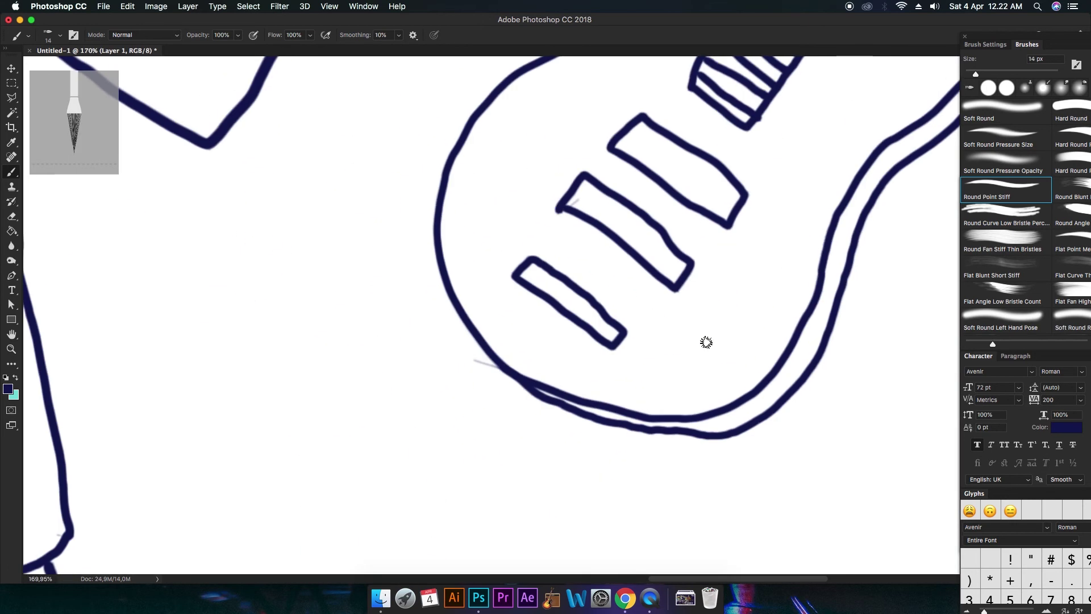
left_click_drag(691, 348, 690, 349)
left_click_drag(723, 296, 724, 297)
left_click_drag(791, 204, 748, 334)
left_click_drag(481, 376, 501, 366)
Step: Draw the bumpy crown outline of a broccoli floret above the waving hand and the guitar's headstock
scroll(501, 366, "down", 4)
scroll(505, 356, "down", 3)
scroll(536, 210, "up", 6)
left_click_drag(709, 212, 556, 310)
mouse_move(525, 172)
left_mouse_down()
mouse_move(579, 162)
mouse_move(630, 173)
mouse_move(634, 257)
mouse_move(541, 298)
mouse_move(482, 191)
mouse_move(526, 170)
left_mouse_up()
Step: Draw the broccoli's slanted stalk with a branching top, a cut end and short lines inside
left_click_drag(539, 305, 593, 322)
left_click_drag(577, 286, 608, 307)
mouse_move(643, 252)
left_mouse_down()
mouse_move(656, 346)
mouse_move(631, 364)
mouse_move(592, 322)
left_mouse_up()
left_click_drag(652, 366, 666, 344)
left_click_drag(624, 293, 631, 320)
left_click_drag(621, 316, 630, 352)
Step: Add short curved texture strokes inside the broccoli's crown
scroll(640, 324, "down", 1)
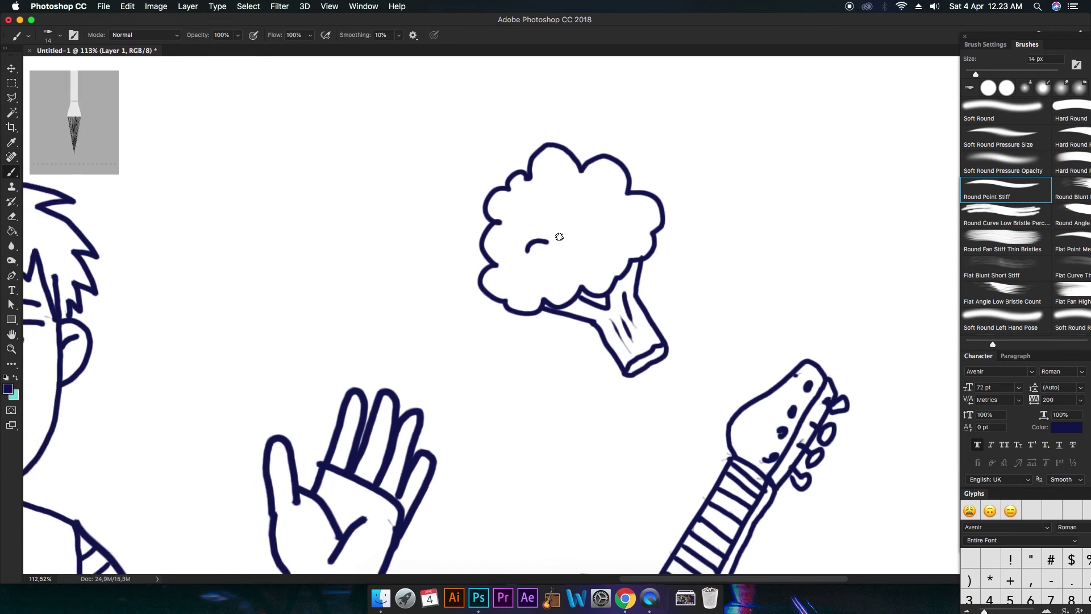
left_click_drag(563, 210, 578, 204)
left_click_drag(614, 216, 641, 213)
Step: Draw a tilted mug in the empty area beside the book and pencil, with a base line, curved rim and double-lined handle
mouse_move(533, 198)
left_mouse_down()
mouse_move(548, 210)
mouse_move(238, 449)
mouse_move(586, 280)
mouse_move(447, 292)
left_mouse_up()
mouse_move(417, 347)
left_mouse_down()
mouse_move(449, 316)
mouse_move(592, 313)
left_mouse_up()
left_click_drag(516, 215, 549, 327)
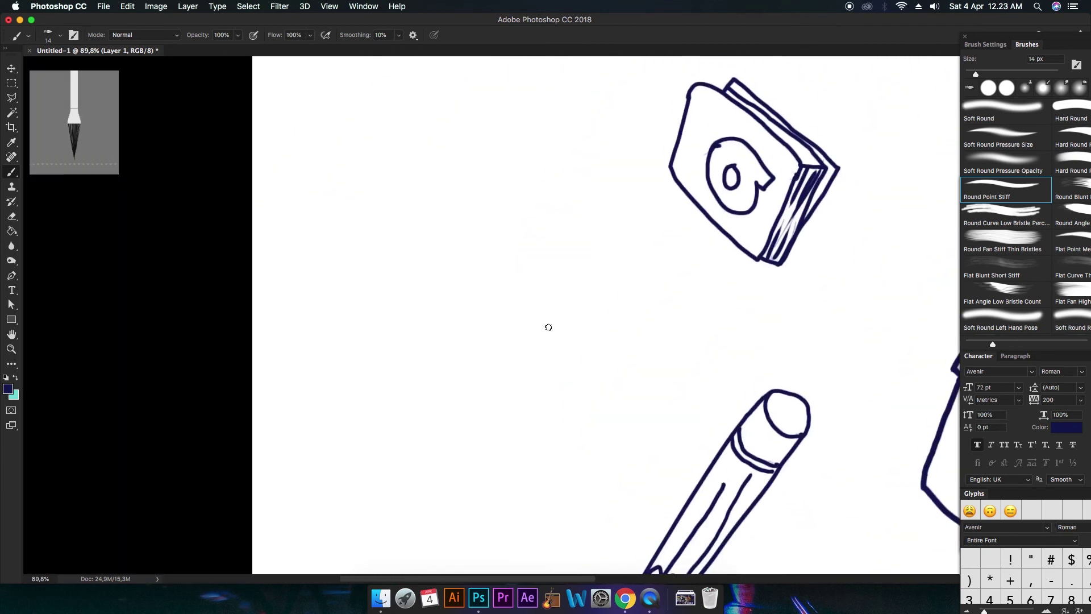
left_click_drag(402, 312, 461, 383)
mouse_move(533, 260)
left_mouse_down()
mouse_move(552, 301)
mouse_move(552, 344)
left_mouse_up()
left_click_drag(465, 385, 542, 346)
left_click_drag(498, 376, 463, 388)
left_click_drag(404, 313, 445, 272)
left_click_drag(538, 266, 566, 252)
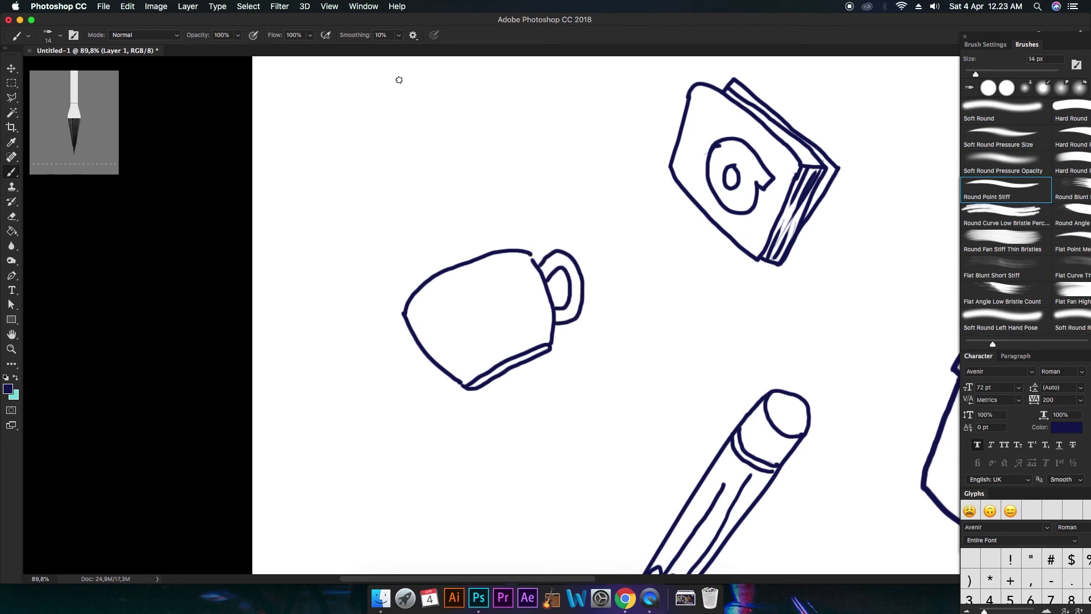
Step: Add short strokes radiating outward from the mug's rim
mouse_move(436, 267)
left_mouse_down()
mouse_move(397, 251)
mouse_move(411, 243)
mouse_move(335, 276)
mouse_move(357, 289)
mouse_move(393, 274)
mouse_move(409, 294)
mouse_move(364, 295)
mouse_move(373, 303)
mouse_move(417, 285)
left_mouse_up()
key("super+z")
left_click_drag(354, 325, 329, 344)
left_click_drag(325, 252, 307, 254)
left_click_drag(416, 221, 400, 205)
Step: Erase the tilted mug and the strokes around it
key("super+0")
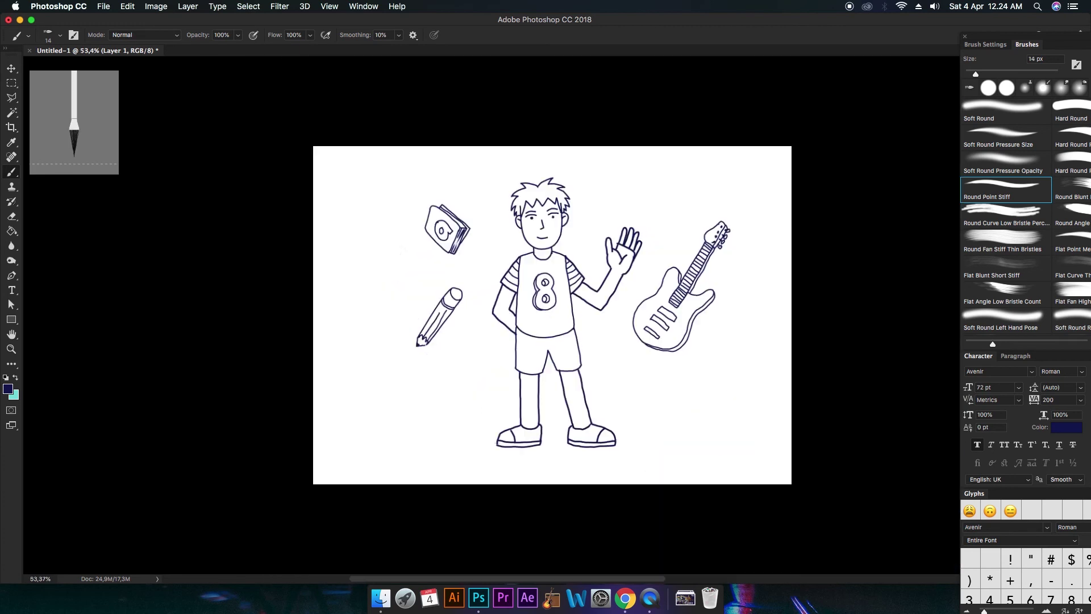
key("e")
mouse_move(327, 198)
left_mouse_down()
mouse_move(339, 295)
mouse_move(354, 263)
mouse_move(388, 273)
mouse_move(375, 277)
mouse_move(416, 432)
left_mouse_up()
key("b")
Step: Draw the two slightly tapering sides of an upright cup in the empty area beside the book
key("super+0")
scroll(372, 298, "up", 5)
left_click_drag(532, 306, 532, 351)
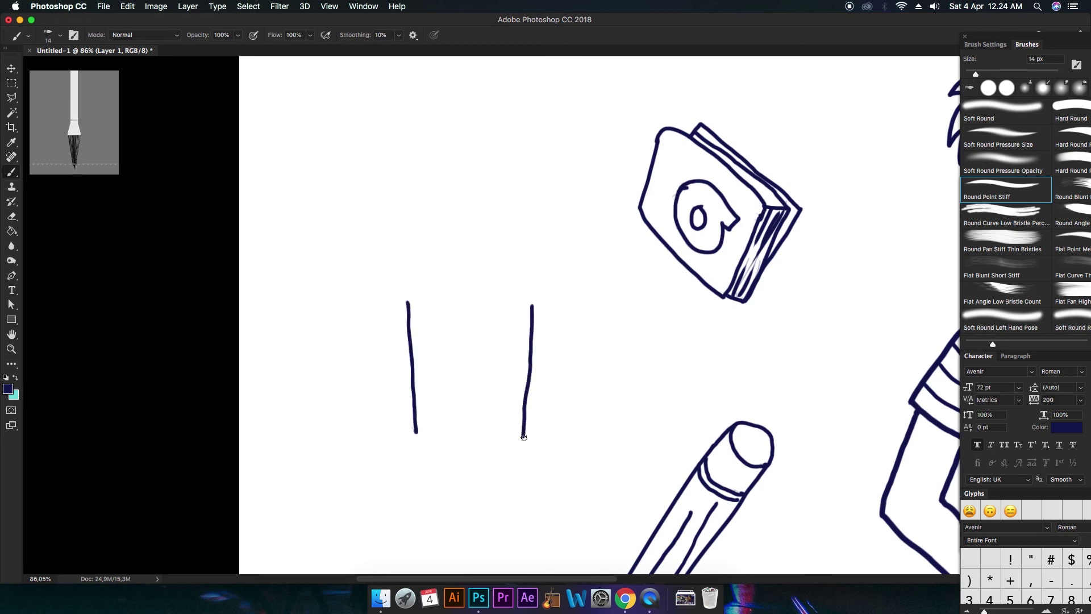
key("super+z")
key("super+z")
key("super+z")
left_click_drag(534, 301, 523, 447)
key("super+z")
key("super+z")
Step: Close the cup with an arched top edge and a rounded base line
left_click_drag(407, 302, 498, 285)
key("super+z")
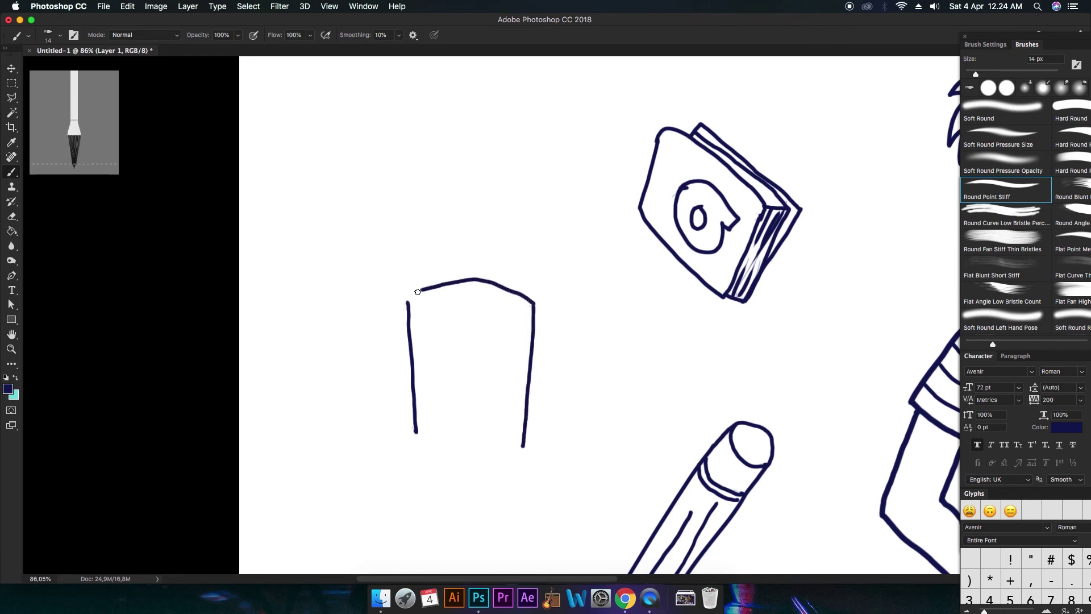
key("super+z")
left_click_drag(407, 302, 476, 287)
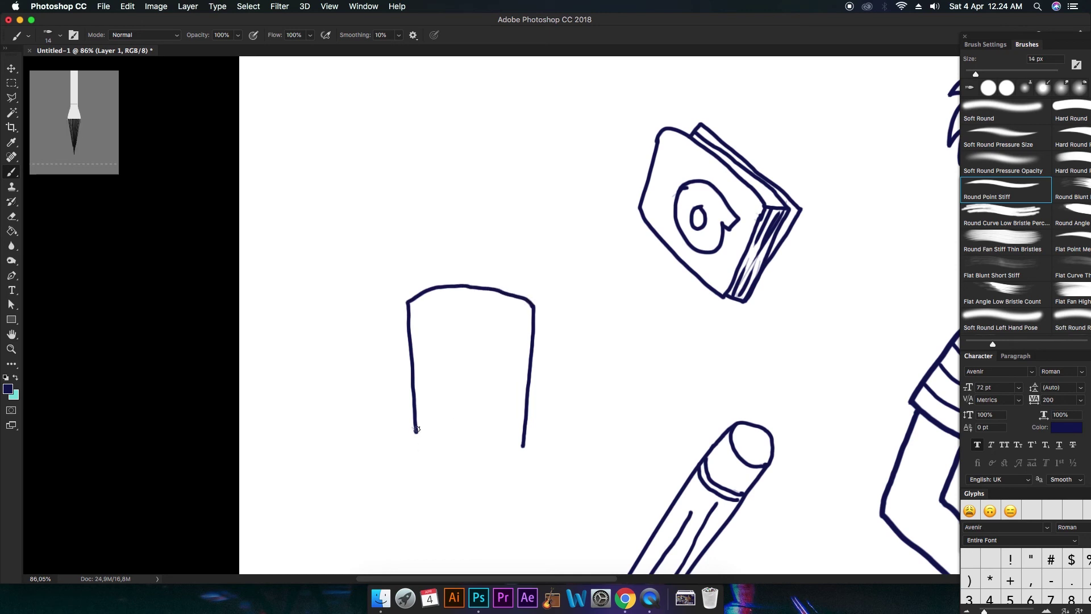
left_click_drag(415, 432, 465, 466)
Step: Draw a two-tiered curved lid over the cup's top edge, slightly wider than the cup
left_click_drag(409, 318, 400, 301)
scroll(480, 319, "up", 3)
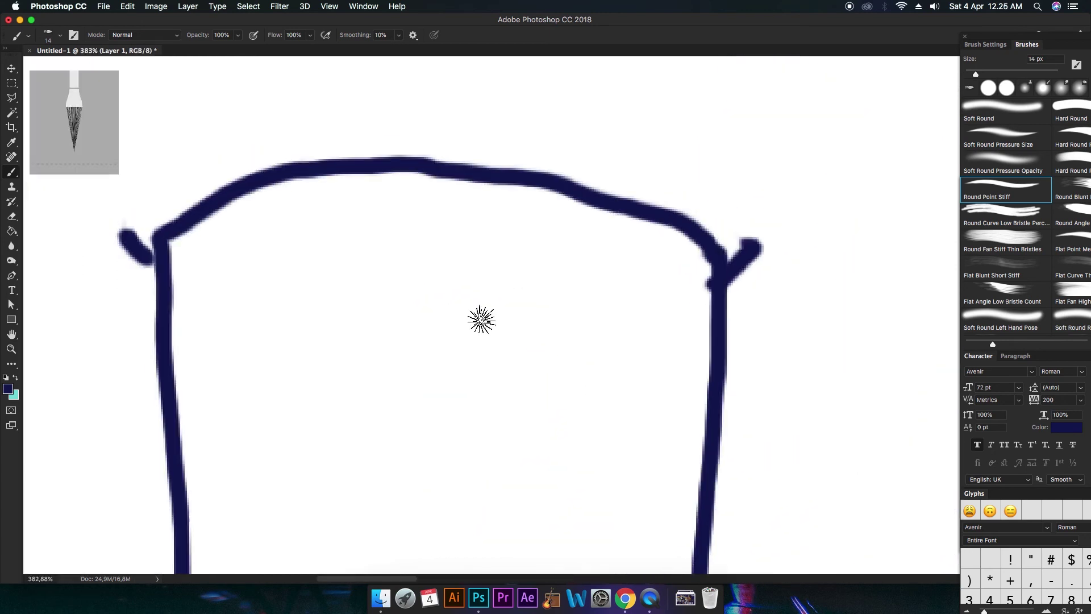
left_click_drag(355, 290, 368, 273)
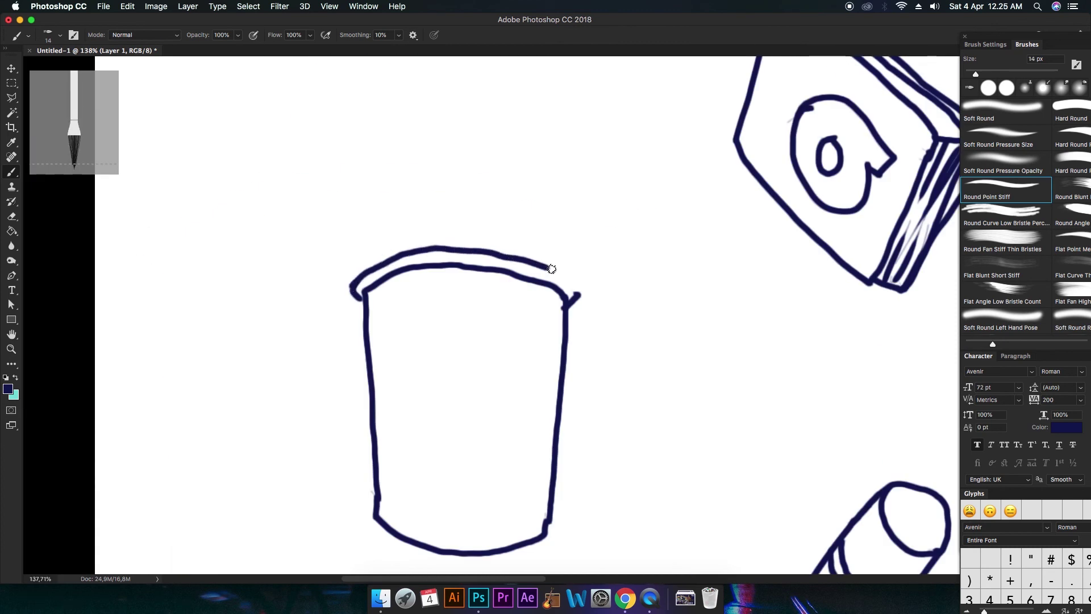
left_click_drag(559, 271, 578, 292)
left_click_drag(357, 292, 349, 276)
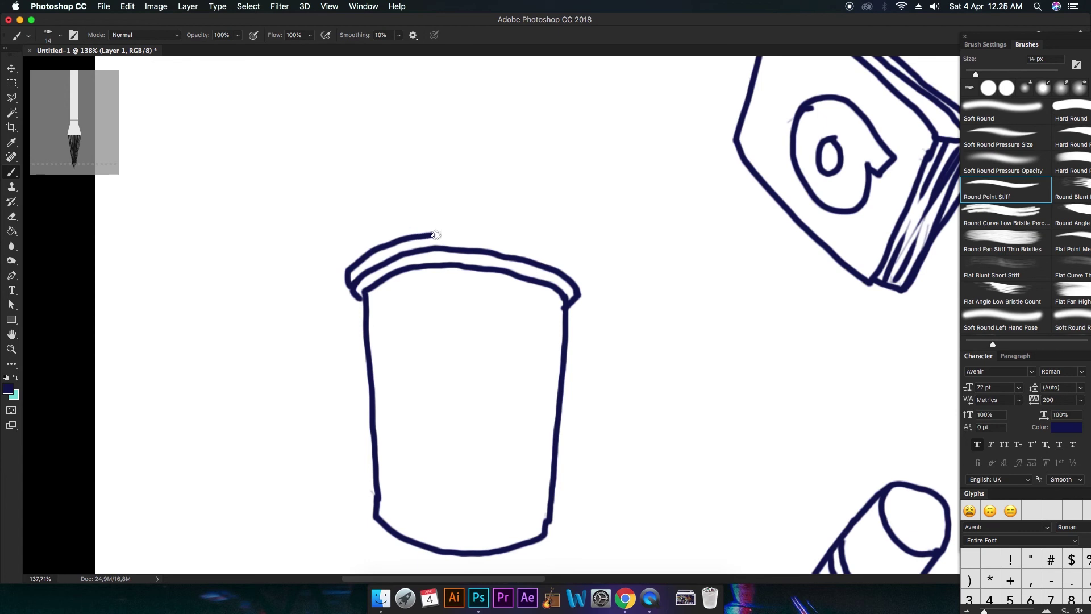
left_click_drag(582, 277, 580, 294)
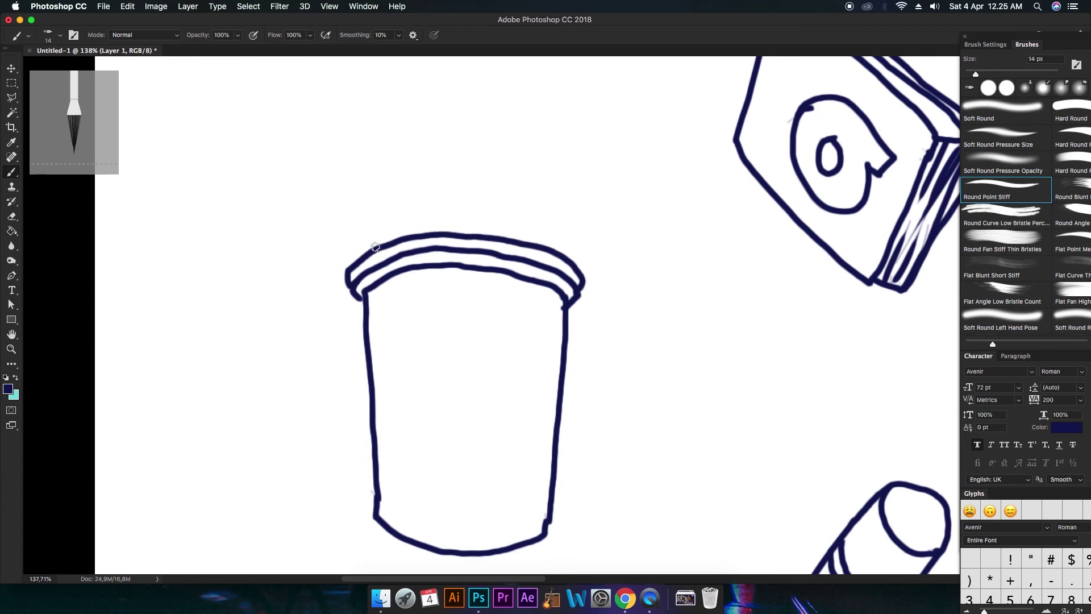
Step: Draw a long, narrow vertical straw rising from the cup's lid
left_click_drag(479, 238, 604, 109)
key("super+z")
left_click_drag(428, 90, 428, 162)
mouse_move(428, 233)
left_mouse_down()
mouse_move(429, 88)
mouse_move(443, 85)
mouse_move(438, 234)
left_mouse_up()
mouse_move(503, 283)
left_mouse_down()
mouse_move(481, 195)
mouse_move(464, 183)
left_mouse_up()
Step: Hand-letter the word "coffe" diagonally up the front of the cup
left_click_drag(369, 355, 394, 370)
left_click_drag(381, 323, 403, 330)
mouse_move(389, 260)
left_mouse_down()
mouse_move(424, 292)
mouse_move(409, 266)
left_mouse_up()
mouse_move(411, 259)
left_mouse_down()
mouse_move(418, 238)
mouse_move(425, 264)
left_mouse_up()
Step: Draw small coffee beans scattered around the lettering on the cup
mouse_move(480, 312)
left_mouse_down()
mouse_move(463, 345)
mouse_move(483, 314)
left_mouse_up()
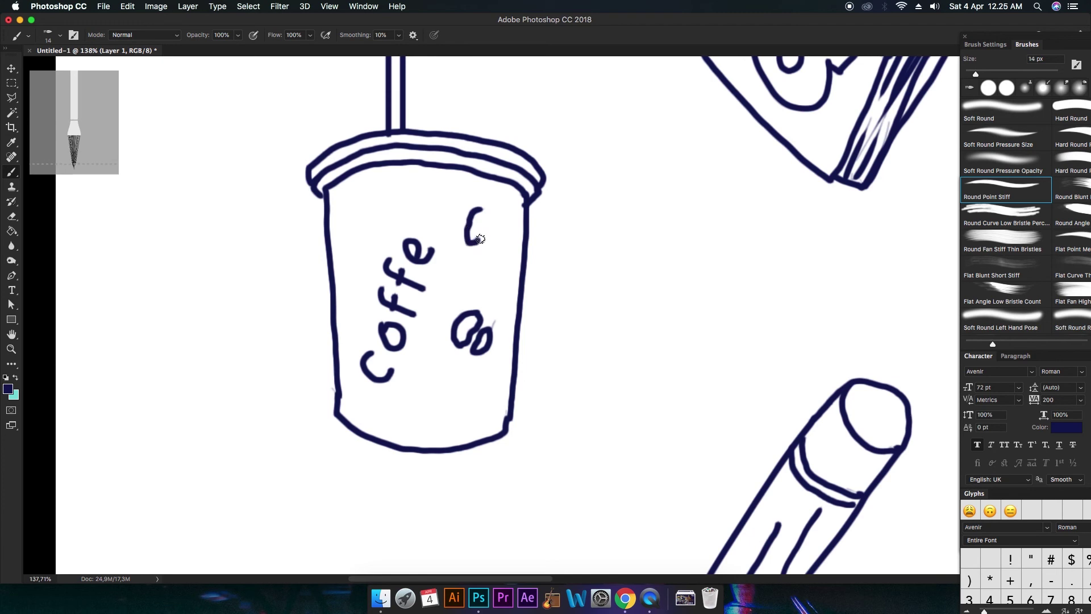
left_click_drag(409, 399, 430, 400)
left_click_drag(371, 187, 354, 213)
scroll(465, 243, "down", 10)
scroll(540, 244, "up", 4)
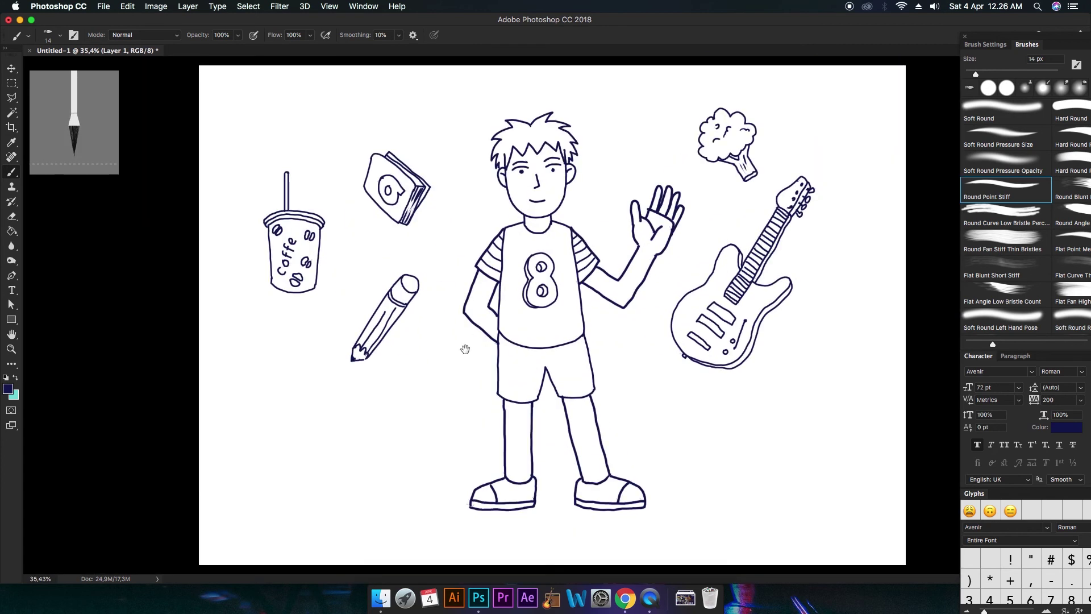
Step: Draw a tilted paintbrush below the pencil, with pointed bristles, a ferrule and a tapering handle
scroll(465, 349, "up", 10)
scroll(458, 363, "down", 10)
scroll(349, 419, "up", 6)
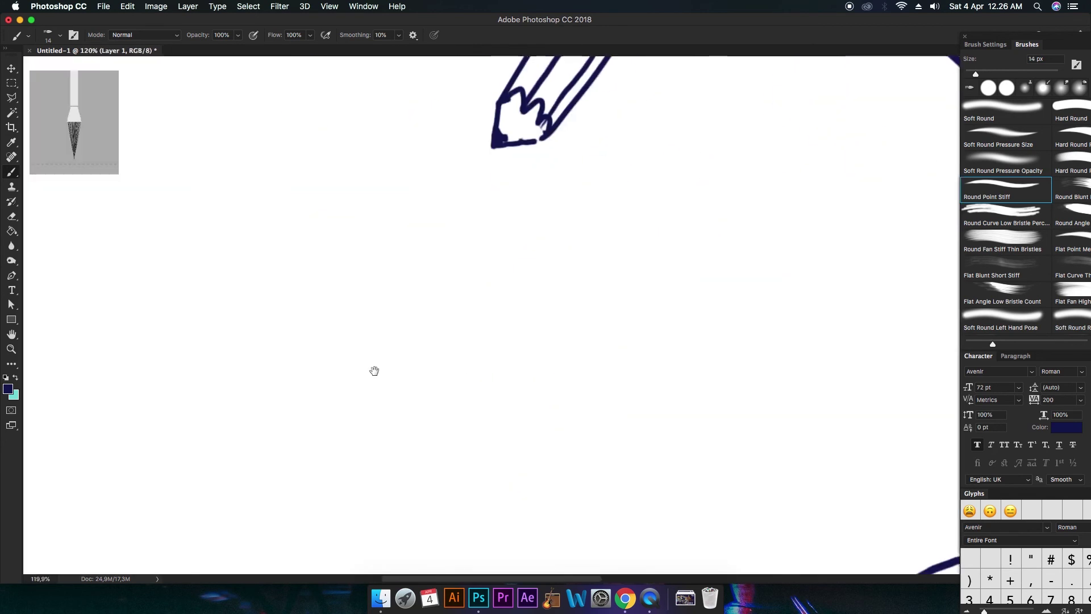
mouse_move(242, 216)
left_mouse_down()
mouse_move(245, 286)
mouse_move(310, 315)
mouse_move(348, 272)
mouse_move(310, 316)
mouse_move(273, 287)
mouse_move(296, 250)
left_mouse_up()
left_click_drag(295, 295, 341, 302)
mouse_move(310, 278)
left_mouse_down()
mouse_move(339, 288)
mouse_move(341, 280)
mouse_move(468, 334)
mouse_move(578, 412)
left_mouse_up()
mouse_move(332, 307)
left_mouse_down()
mouse_move(404, 351)
mouse_move(577, 411)
left_mouse_up()
left_click_drag(384, 341, 419, 301)
scroll(410, 319, "down", 8)
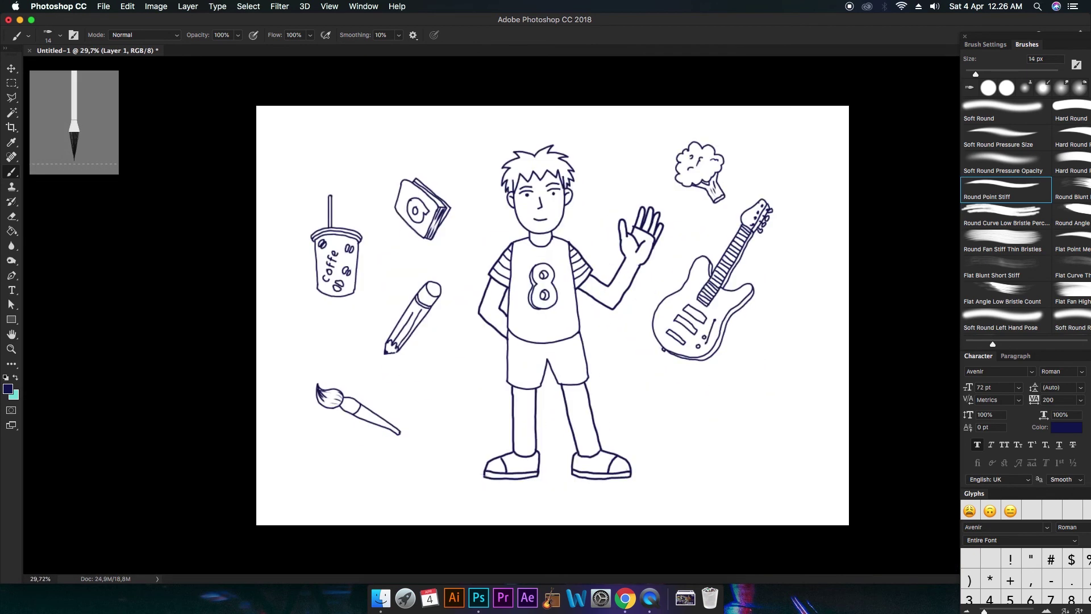
Step: Draw a tilted skateboard below the guitar, with a long rounded deck and double-lined wheels
scroll(658, 407, "up", 8)
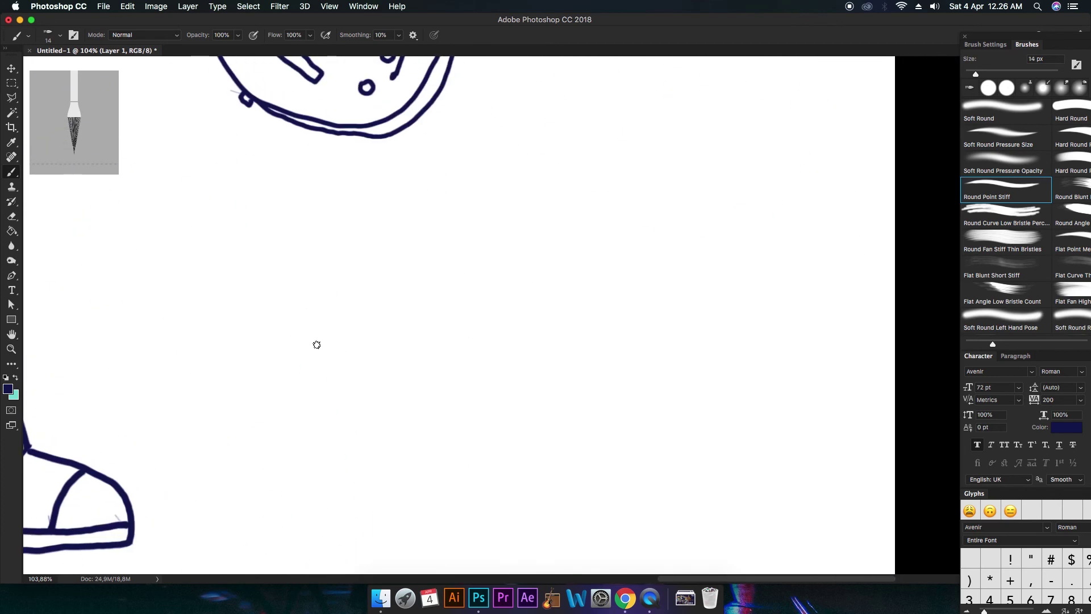
mouse_move(358, 306)
left_mouse_down()
mouse_move(295, 346)
mouse_move(502, 326)
mouse_move(684, 225)
left_mouse_up()
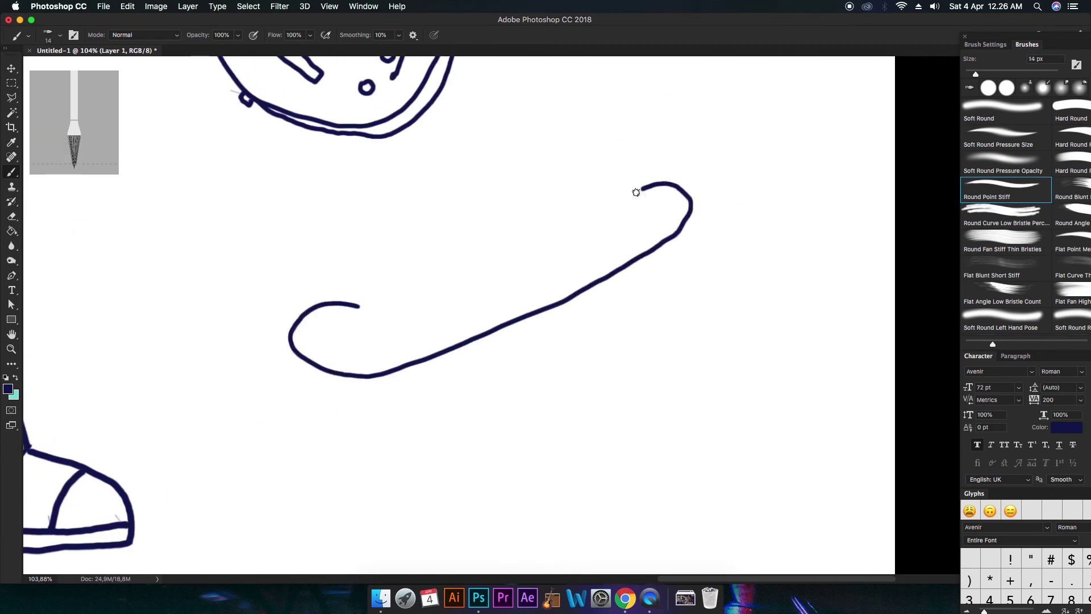
left_click_drag(615, 201, 353, 309)
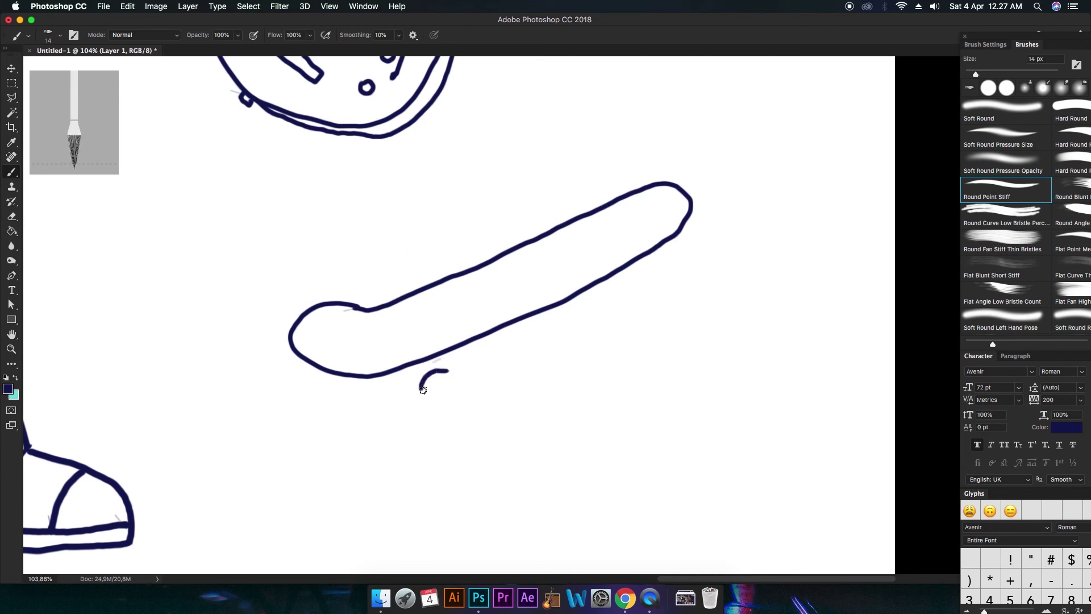
mouse_move(461, 384)
left_mouse_down()
mouse_move(448, 371)
mouse_move(442, 384)
mouse_move(450, 357)
mouse_move(462, 405)
left_mouse_up()
mouse_move(621, 275)
left_mouse_down()
mouse_move(629, 319)
mouse_move(621, 276)
mouse_move(653, 310)
left_mouse_up()
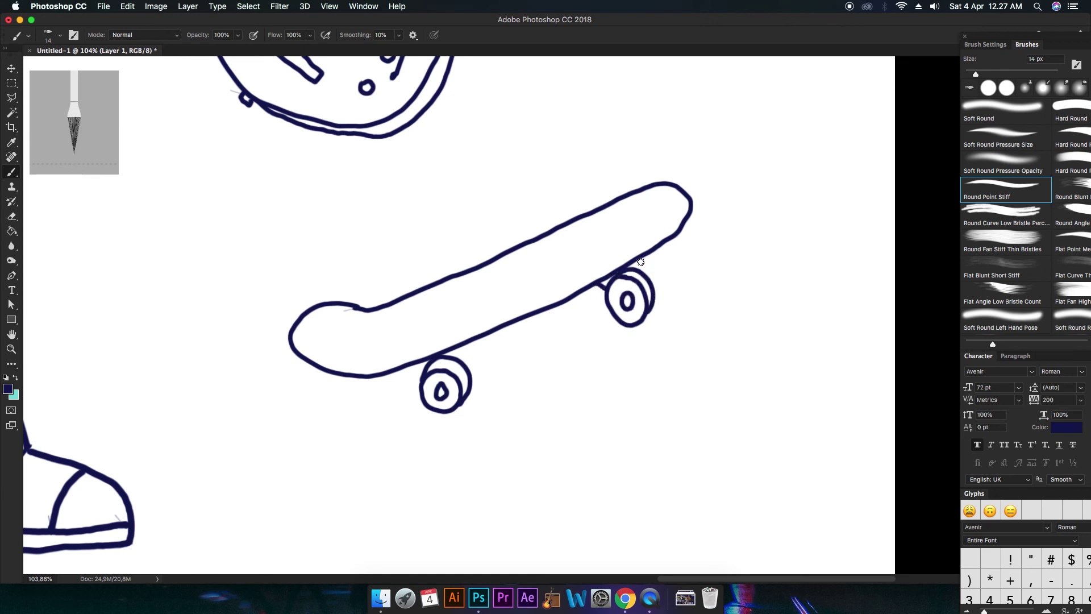
mouse_move(476, 339)
left_mouse_down()
mouse_move(482, 365)
mouse_move(499, 330)
mouse_move(458, 339)
mouse_move(461, 262)
left_mouse_up()
Step: Draw a five-pointed star between the pencil and the boy's legs
key("super+0")
left_click_drag(414, 327, 422, 296)
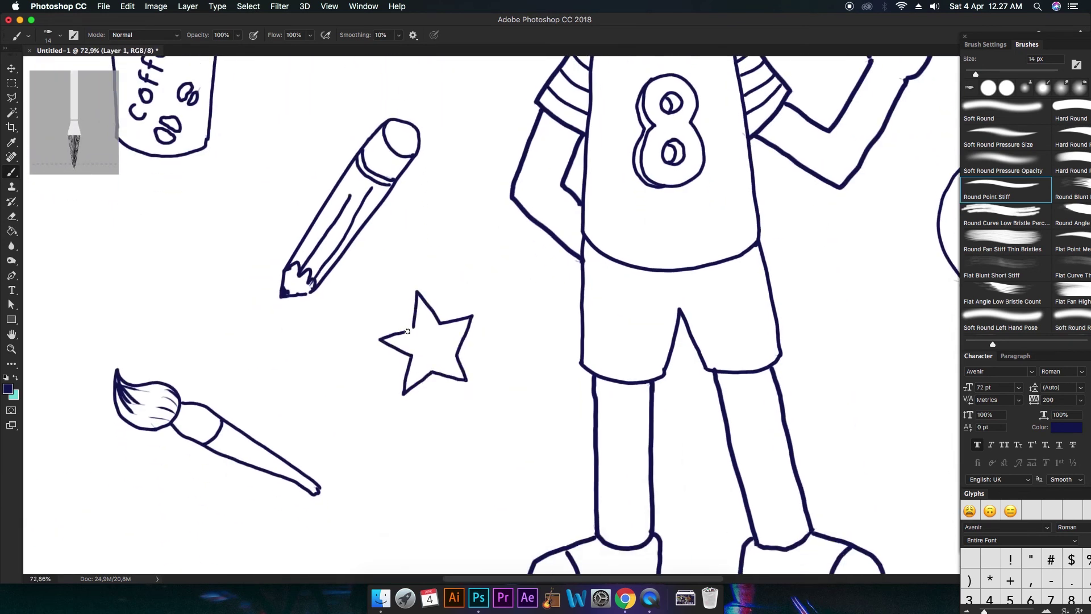
Step: Draw a ringed planet with a tilted ring above the coffee cup and book
scroll(426, 191, "up", 10)
scroll(426, 190, "left", 5)
left_click_drag(409, 190, 376, 235)
key("super+z")
mouse_move(435, 170)
left_mouse_down()
mouse_move(374, 185)
mouse_move(372, 208)
mouse_move(406, 208)
left_mouse_up()
left_click_drag(434, 167, 443, 183)
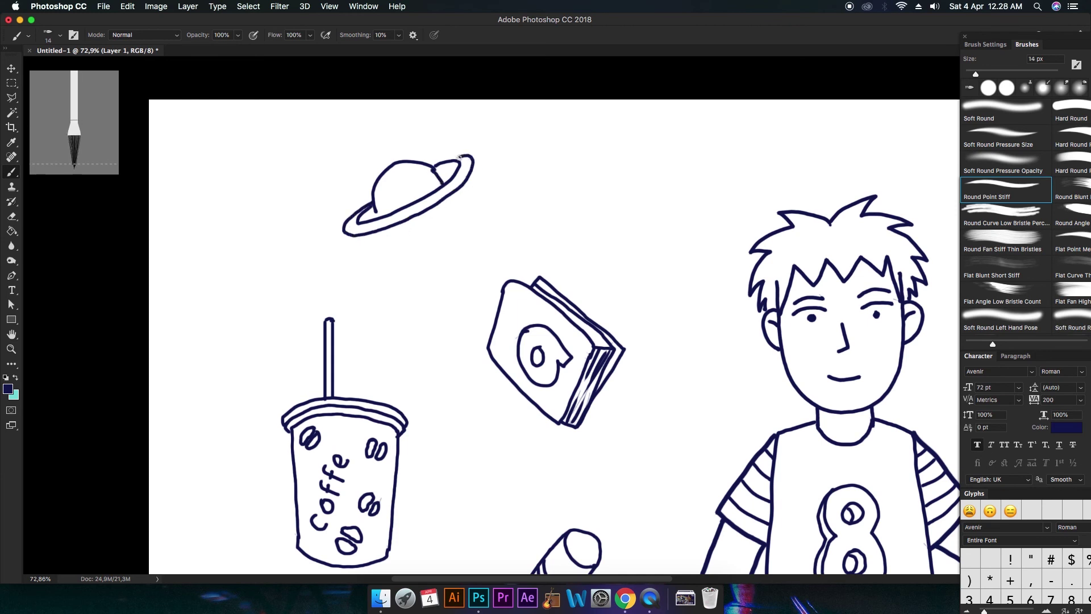
left_click_drag(386, 231, 434, 238)
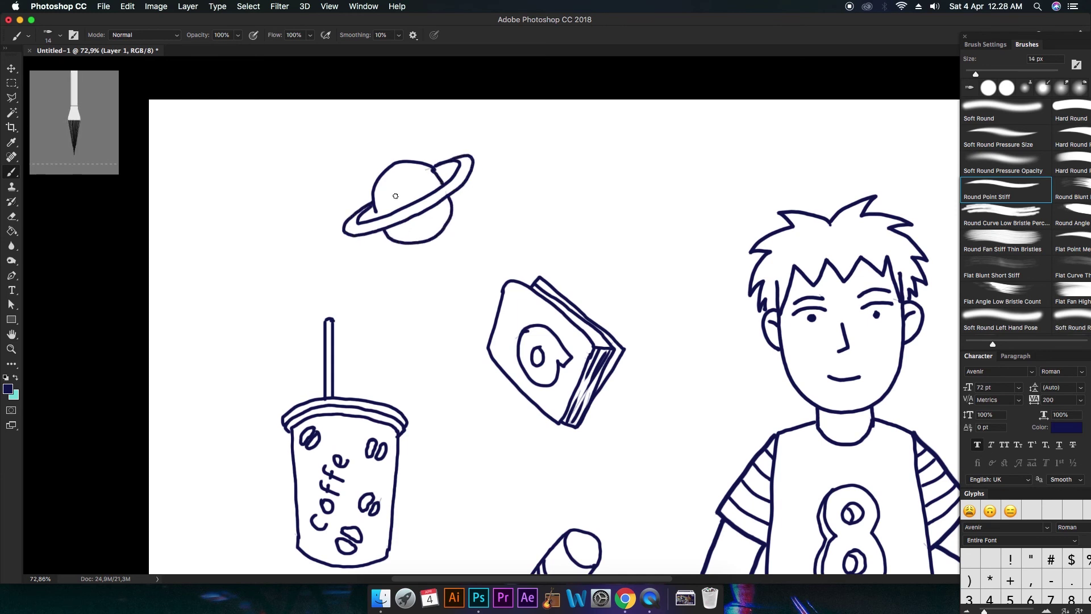
Step: Draw a second five-pointed star between the boy's shorts and the guitar
scroll(437, 178, "down", 5)
scroll(614, 344, "up", 5)
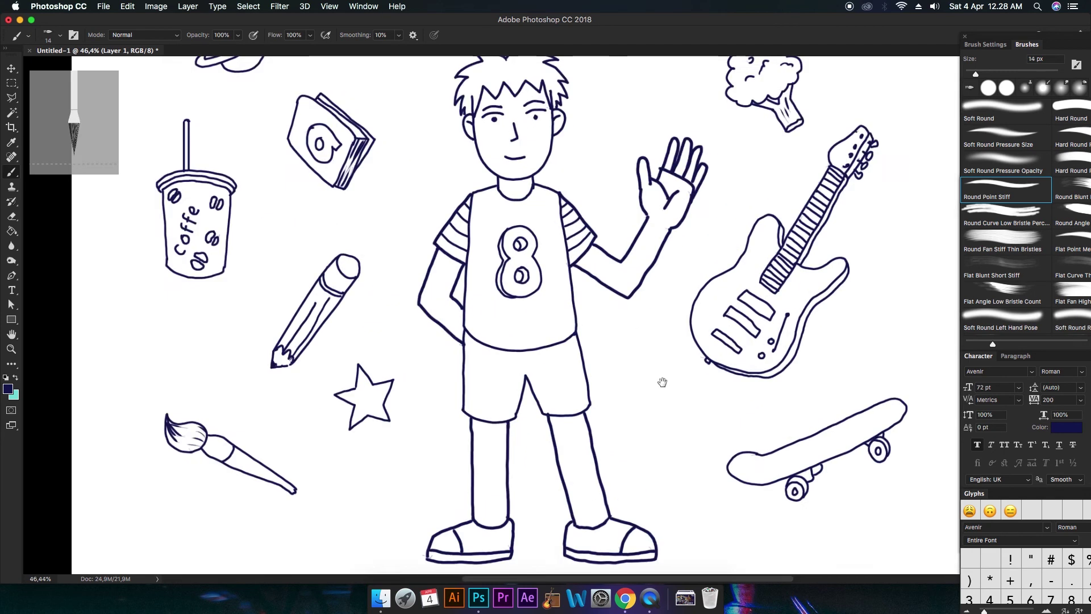
scroll(491, 307, "up", 5)
mouse_move(455, 316)
left_mouse_down()
mouse_move(506, 312)
mouse_move(533, 361)
mouse_move(443, 401)
mouse_move(448, 314)
mouse_move(458, 317)
left_mouse_up()
scroll(433, 305, "down", 5)
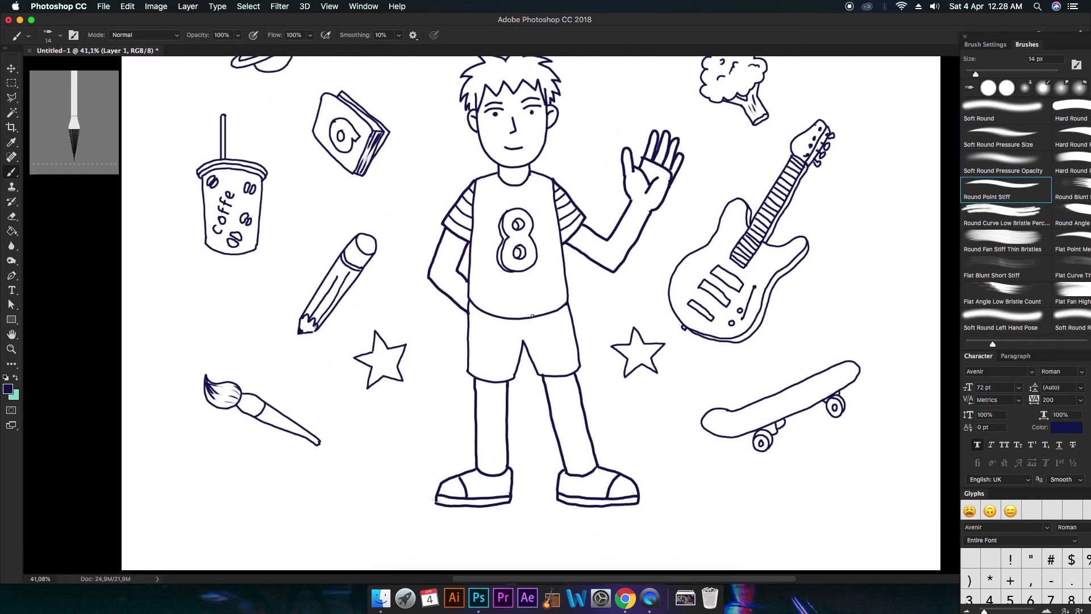
mouse_move(781, 351)
left_mouse_down()
mouse_move(775, 445)
mouse_move(767, 356)
left_mouse_up()
mouse_move(677, 293)
left_mouse_down()
mouse_move(665, 352)
mouse_move(692, 341)
left_mouse_up()
scroll(699, 315, "down", 1)
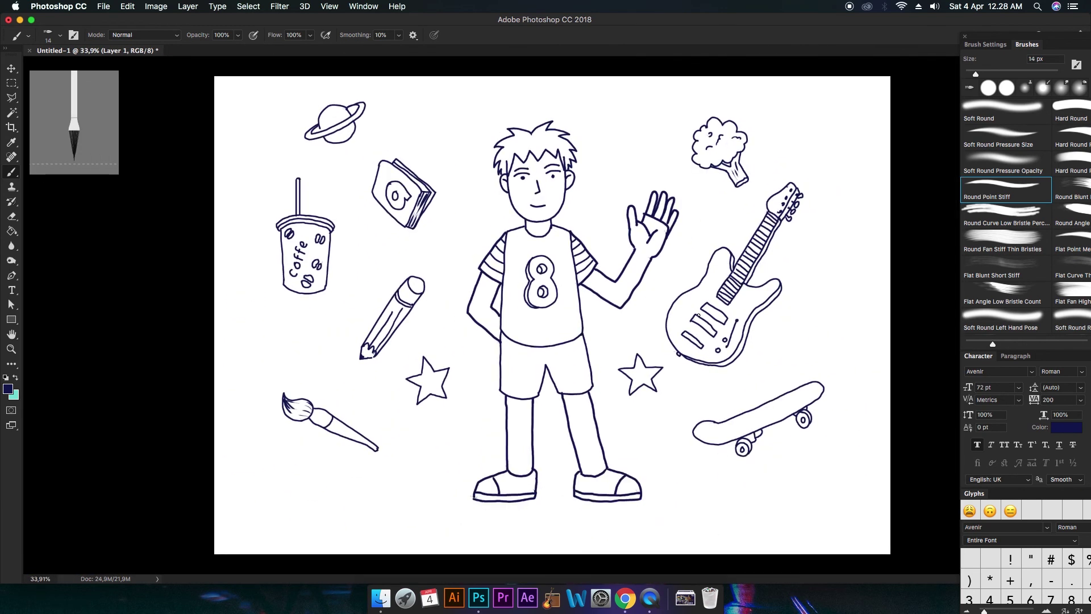
Step: Show the layer list and add a new layer directly above the background
left_click(1016, 234)
key("F7")
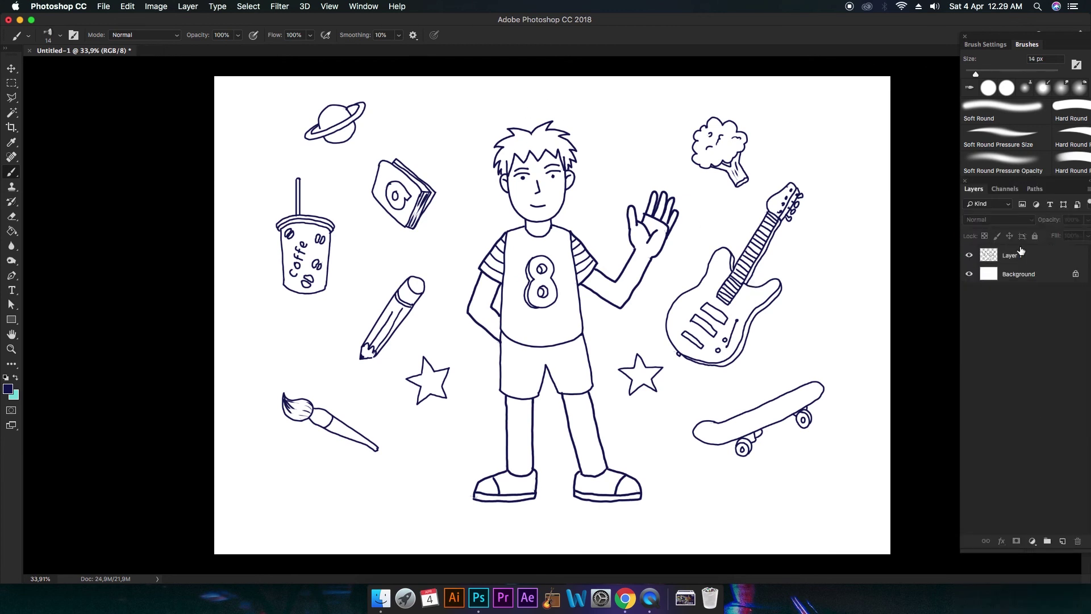
left_click(1032, 274)
key("super+shift+alt+n")
right_click(525, 184)
left_click_drag(590, 212, 604, 212)
left_click_drag(489, 166, 372, 316)
left_click_drag(542, 176, 367, 375)
left_click_drag(594, 199, 469, 341)
key("super+alt+z")
key("super+alt+z")
key("super+alt+z")
Step: Fill the new layer beneath the line art with teal
key("g")
left_click(333, 349)
key("super+z")
key("x")
left_click(329, 350)
Step: Add another new layer above the teal layer, below the line art
left_click(1023, 256)
left_click(1024, 274)
left_click(1062, 541)
Step: Choose a hard round brush and a light foreground colour, and paint the first colour strokes on the new layer
scroll(1001, 127, "up", 4)
left_click(1025, 87)
left_click(8, 389)
left_click(932, 366)
left_click(839, 254)
left_click(1032, 241)
left_click_drag(320, 122, 432, 123)
left_click_drag(501, 319, 588, 534)
mouse_move(470, 275)
left_mouse_down()
mouse_move(441, 339)
mouse_move(581, 447)
mouse_move(531, 251)
mouse_move(519, 241)
left_mouse_up()
Step: Set the foreground colour to orange and the hard round brush size to 15 px
left_click(8, 389)
left_click(931, 383)
left_click(870, 253)
left_click(1032, 242)
right_click(307, 363)
left_click(375, 388)
key("Return")
Step: Paint an orange border along the inside of the guitar body's outline and around its pickups and knobs
mouse_move(279, 425)
left_mouse_down()
mouse_move(267, 484)
mouse_move(483, 423)
mouse_move(739, 295)
mouse_move(784, 227)
left_mouse_up()
scroll(722, 237, "down", 5)
scroll(722, 237, "down", 5)
scroll(721, 238, "right", 8)
scroll(656, 282, "up", 5)
mouse_move(716, 119)
left_mouse_down()
mouse_move(631, 273)
mouse_move(494, 221)
left_mouse_up()
mouse_move(404, 170)
left_mouse_down()
mouse_move(281, 318)
mouse_move(417, 531)
left_mouse_up()
left_click_drag(433, 461, 357, 326)
left_click_drag(341, 398, 564, 380)
left_click_drag(494, 341, 490, 339)
mouse_move(533, 282)
left_mouse_down()
mouse_move(525, 325)
mouse_move(537, 284)
left_mouse_up()
mouse_move(592, 341)
left_mouse_down()
mouse_move(640, 193)
mouse_move(533, 311)
left_mouse_up()
mouse_move(533, 310)
left_mouse_down()
mouse_move(625, 212)
mouse_move(555, 267)
left_mouse_up()
left_click_drag(654, 136, 553, 246)
left_click_drag(600, 159, 477, 162)
left_click_drag(334, 256, 426, 313)
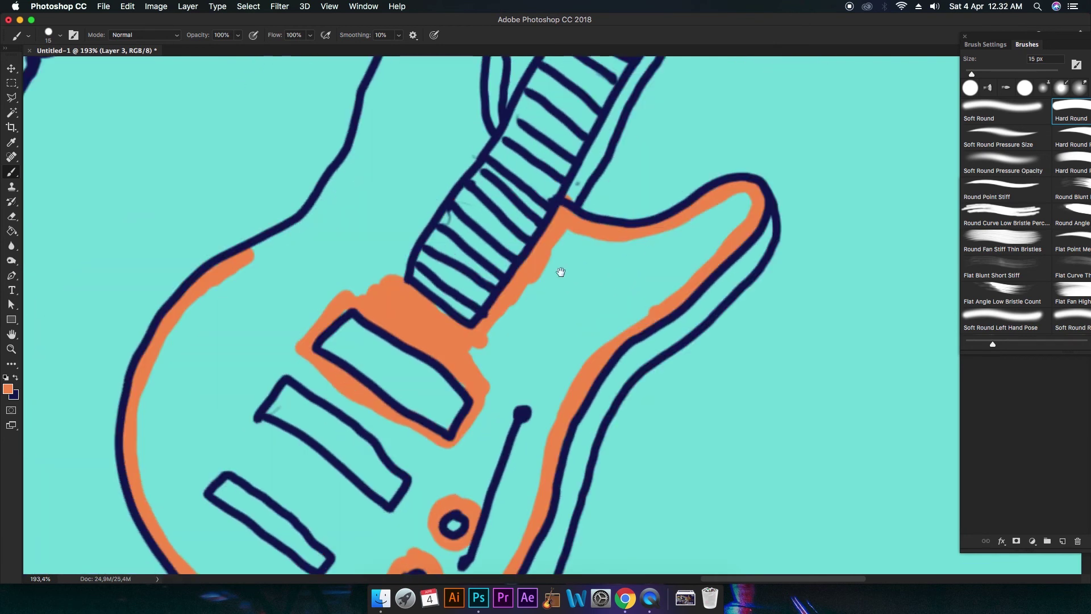
Step: Complete the orange border on the guitar body and fill the enclosed front with orange
left_click_drag(477, 143, 401, 276)
mouse_move(473, 192)
left_mouse_down()
mouse_move(460, 275)
mouse_move(531, 315)
left_mouse_up()
mouse_move(540, 267)
left_mouse_down()
mouse_move(453, 177)
mouse_move(400, 315)
left_mouse_up()
mouse_move(347, 483)
left_mouse_down()
mouse_move(543, 182)
mouse_move(535, 159)
left_mouse_up()
mouse_move(526, 185)
left_mouse_down()
mouse_move(659, 287)
mouse_move(535, 177)
left_mouse_up()
mouse_move(477, 277)
left_mouse_down()
mouse_move(543, 320)
mouse_move(471, 277)
left_mouse_up()
key("g")
left_click(705, 273)
left_click_drag(701, 249, 565, 241)
Step: Set a dark red foreground colour and paint the side edge of the guitar body with it
left_click(8, 389)
left_click(824, 324)
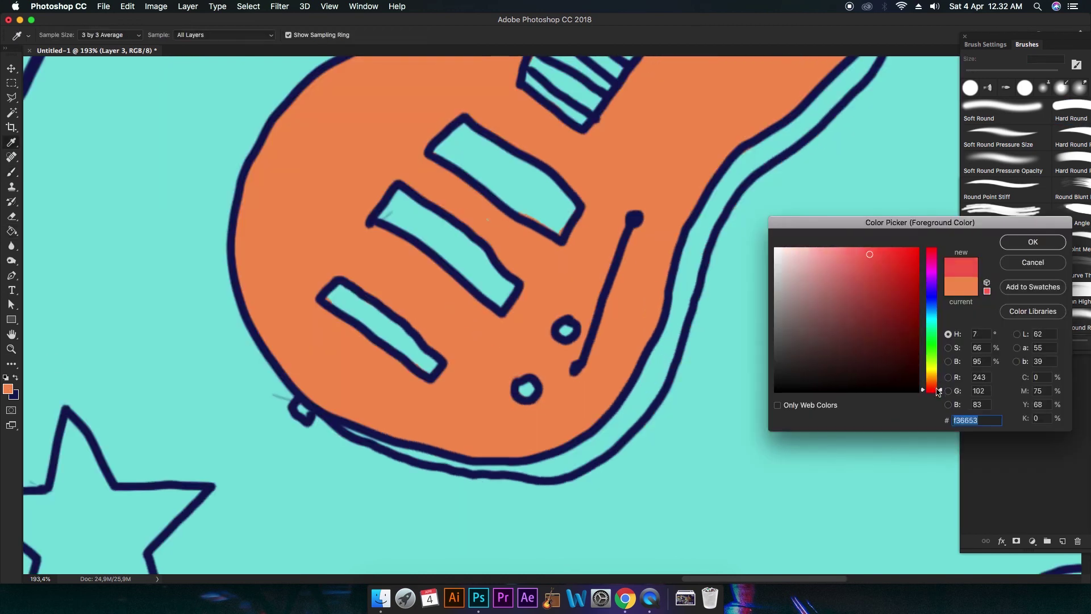
type("000000")
key("Return")
key("b")
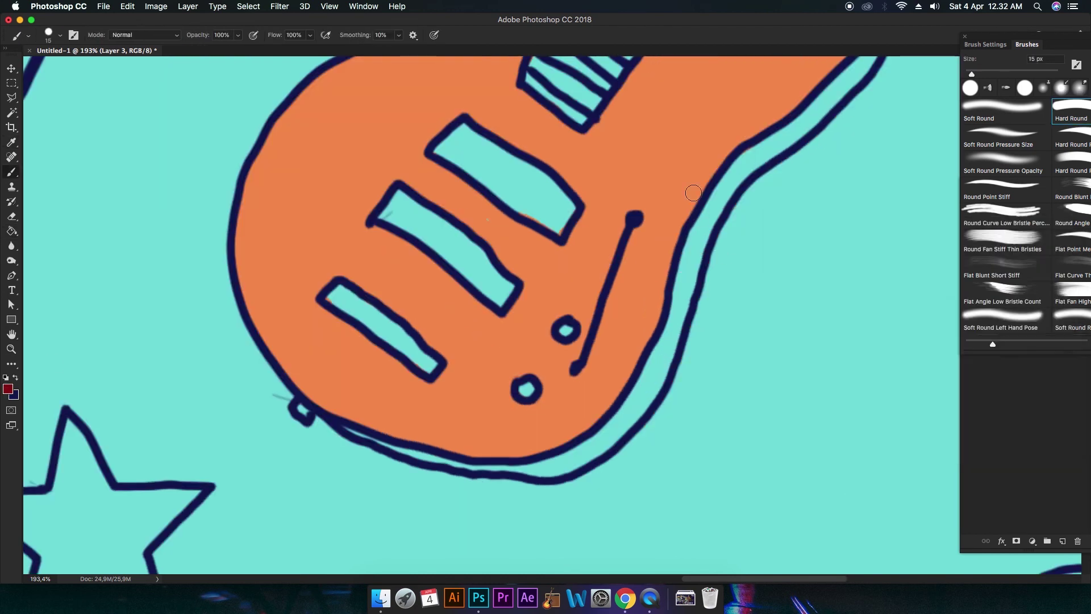
mouse_move(739, 163)
left_mouse_down()
mouse_move(615, 426)
mouse_move(662, 361)
left_mouse_up()
mouse_move(392, 361)
left_mouse_down()
mouse_move(495, 393)
mouse_move(640, 370)
mouse_move(597, 388)
left_mouse_up()
left_click_drag(738, 195, 572, 388)
mouse_move(763, 161)
left_mouse_down()
mouse_move(755, 182)
mouse_move(741, 163)
left_mouse_up()
Step: Set a brighter red foreground colour and paint the paintbrush's handle
scroll(654, 252, "down", 10)
scroll(654, 252, "down", 3)
scroll(208, 451, "up", 10)
left_click(8, 389)
left_click(882, 288)
left_click(895, 287)
key("Return")
mouse_move(318, 340)
left_mouse_down()
mouse_move(486, 464)
mouse_move(319, 392)
mouse_move(334, 374)
mouse_move(434, 446)
left_mouse_up()
Step: Set a pale yellow foreground colour and paint the paintbrush's bristles
scroll(434, 447, "left", 4)
scroll(434, 447, "up", 2)
left_click(8, 389)
left_click(931, 372)
left_click(839, 251)
key("Return")
mouse_move(245, 374)
left_mouse_down()
mouse_move(295, 401)
mouse_move(267, 347)
mouse_move(318, 375)
left_mouse_up()
Step: Set a grey foreground colour and paint the paintbrush's metal ferrule with it
left_click(8, 388)
left_click(782, 293)
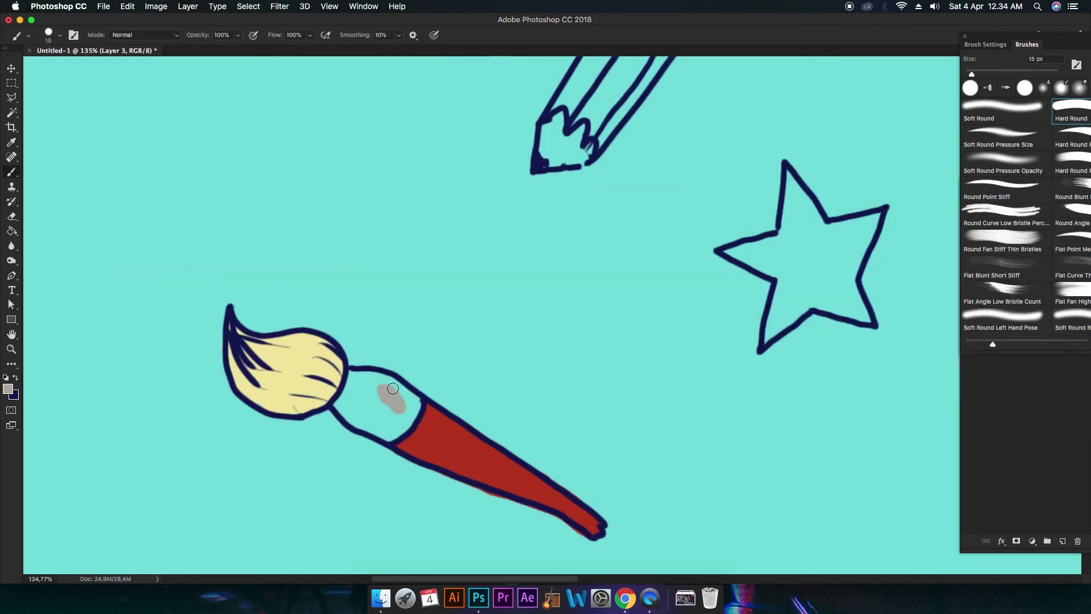
left_click_drag(364, 388, 398, 420)
Step: Set a yellow foreground colour and colour the star beside the paintbrush and the pencil's body with it
left_click_drag(625, 239, 384, 424)
left_click(8, 389)
left_click(881, 266)
left_click(1032, 241)
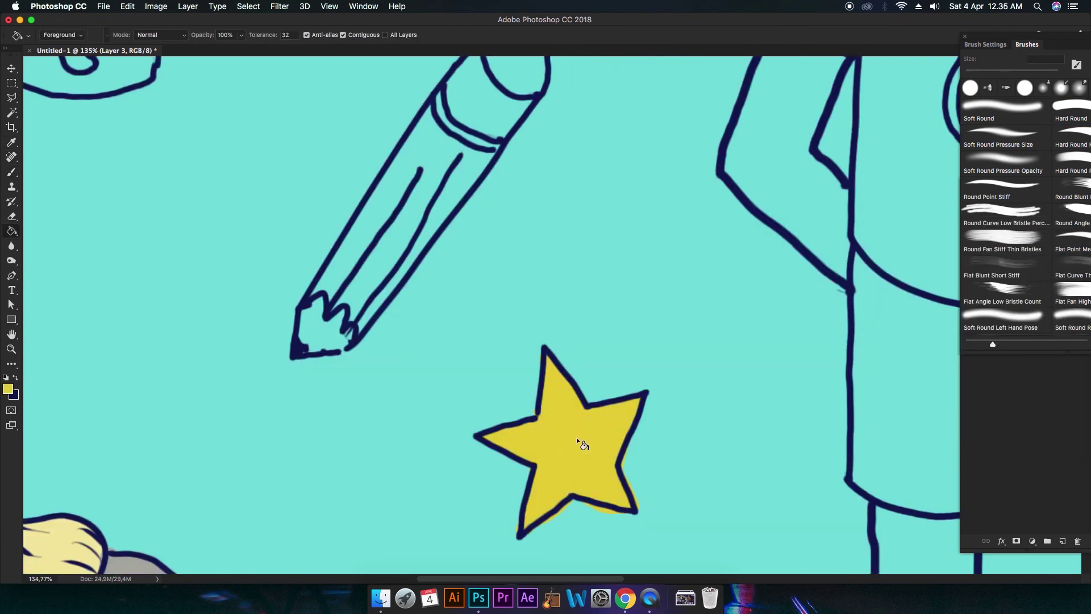
scroll(579, 438, "up", 5)
scroll(579, 438, "left", 5)
left_click_drag(548, 243, 564, 269)
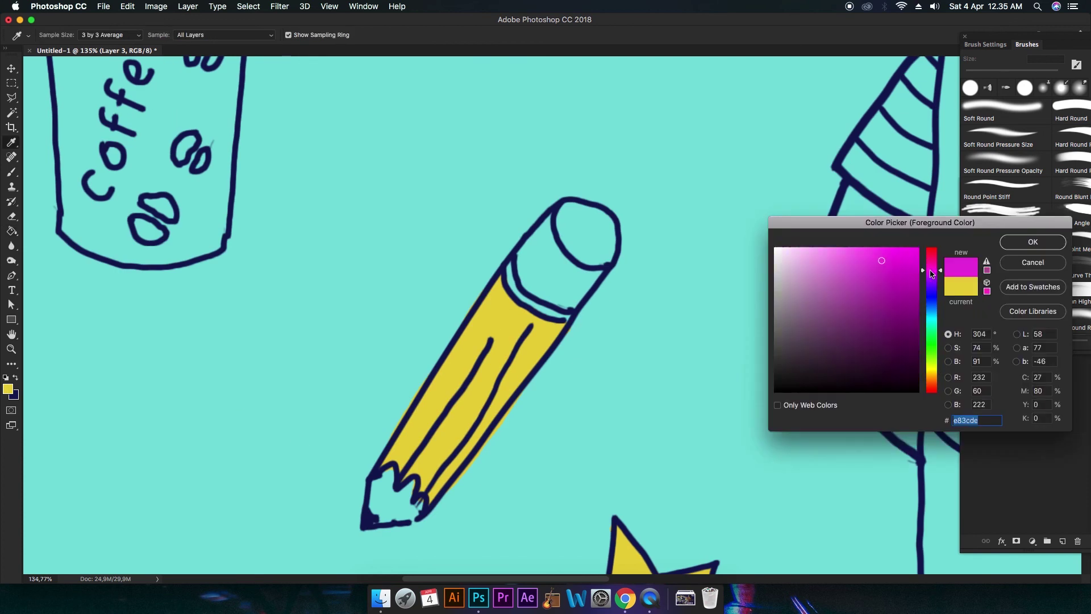
Step: Set a pink foreground colour and colour the pencil's eraser end with it
left_click(1035, 241)
mouse_move(560, 227)
left_mouse_down()
mouse_move(553, 301)
mouse_move(562, 208)
left_mouse_up()
key("g")
left_click(585, 249)
left_click(563, 278)
Step: Set a green foreground colour, border the inside of the coffee cup's body and fill it green
key("b")
scroll(592, 204, "up", 5)
left_click(8, 389)
left_click(931, 348)
key("Return")
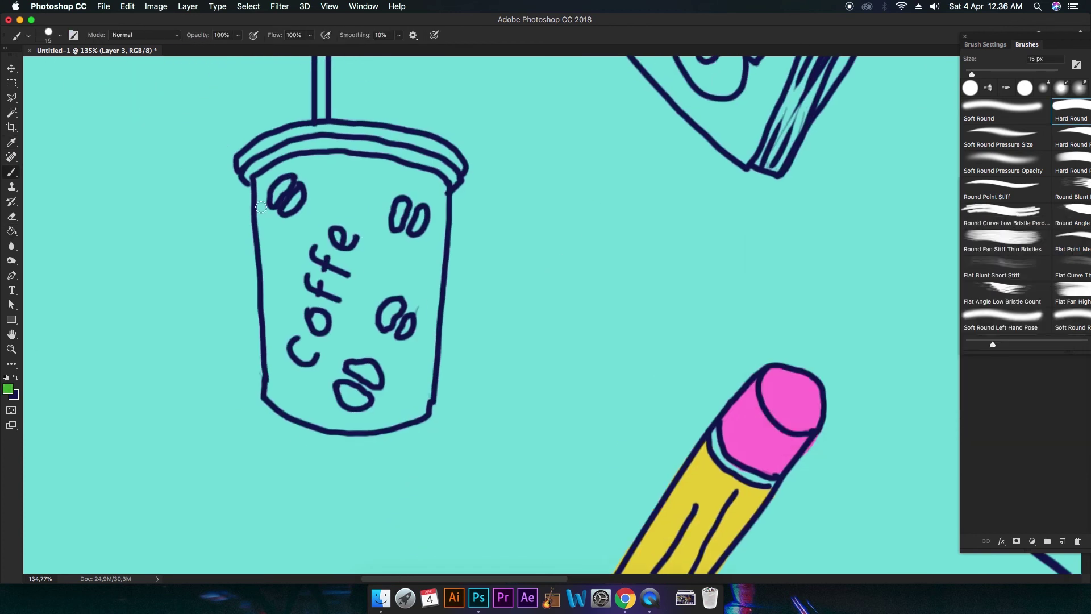
mouse_move(269, 313)
left_mouse_down()
mouse_move(390, 419)
mouse_move(429, 358)
mouse_move(440, 274)
mouse_move(266, 171)
left_mouse_up()
key("g")
left_click(272, 227)
Step: Set a very dark brown foreground colour and paint the coffee beans on the cup
key("i")
left_click(13, 395)
left_click_drag(932, 372, 931, 390)
left_click(809, 358)
left_click(1032, 242)
key("b")
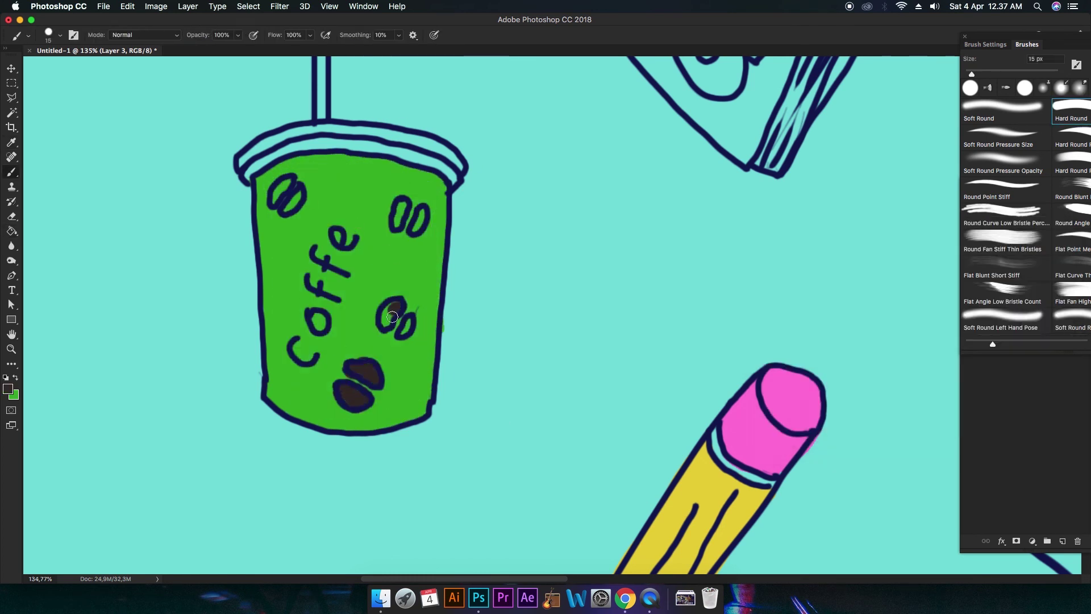
Step: Set an off-white foreground colour and paint the cup's lid and straw with it
scroll(295, 200, "up", 7)
scroll(295, 200, "left", 3)
key("x")
left_click(7, 389)
left_click(781, 256)
left_click(1032, 242)
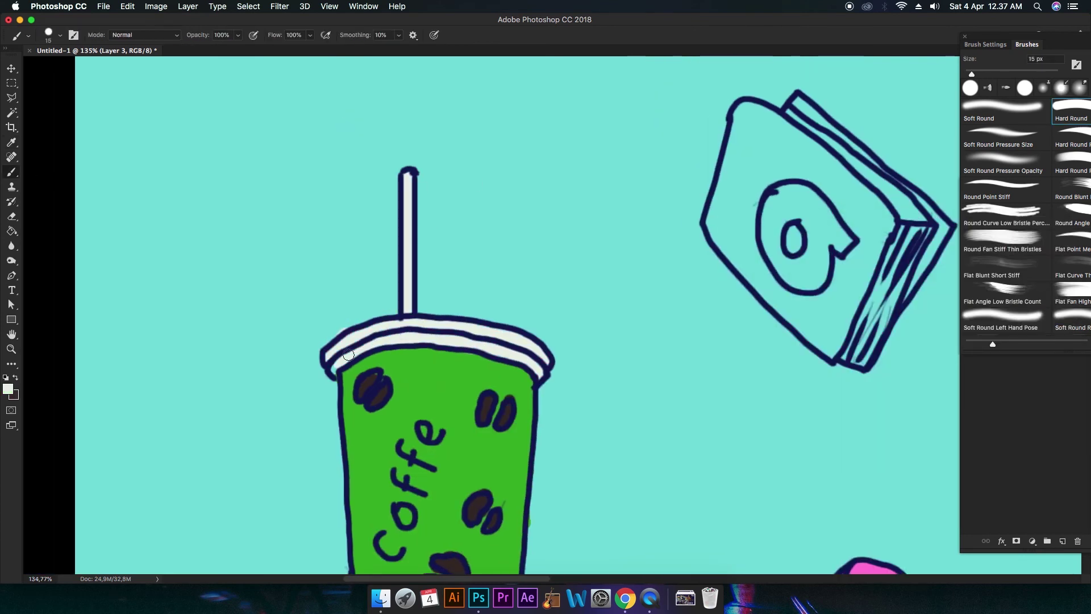
Step: Paint the round emblem on the book's front cover off-white and make Layer 3 the active layer
scroll(332, 365, "right", 5)
mouse_move(540, 211)
left_mouse_down()
mouse_move(526, 241)
mouse_move(594, 265)
left_mouse_up()
key("e")
right_click(369, 193)
left_click(432, 224)
key("Return")
left_click(1015, 254)
left_click(1015, 274)
Step: Set the foreground colour to blue (#3c61ea), border the book's front cover and fill it, including the emblem's centre
left_click(8, 389)
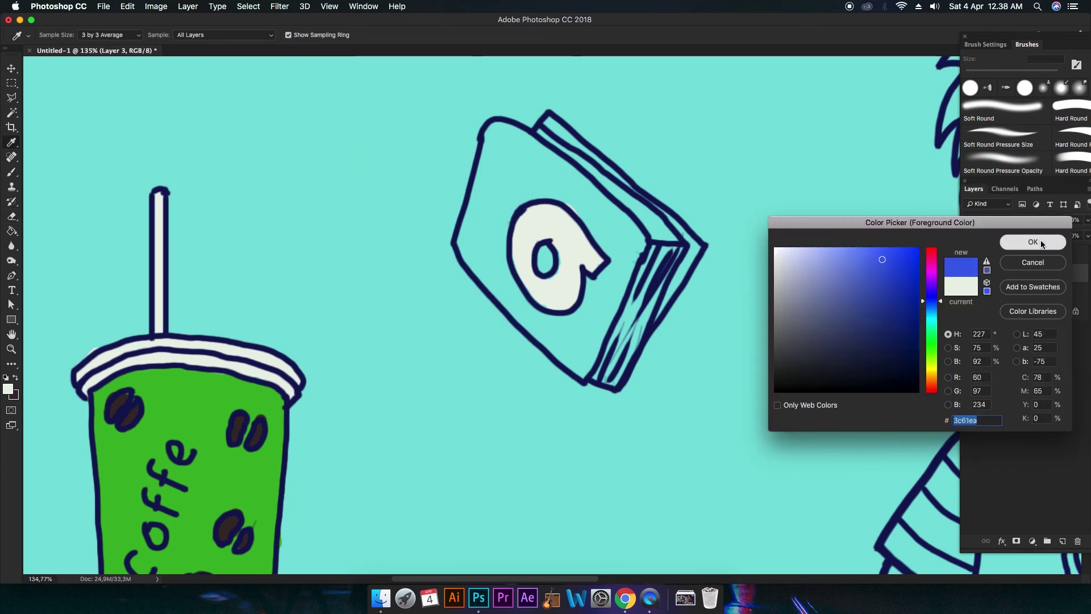
left_click(931, 296)
left_click(880, 265)
left_click(1032, 242)
key("b")
mouse_move(480, 174)
left_mouse_down()
mouse_move(497, 296)
mouse_move(574, 364)
left_mouse_up()
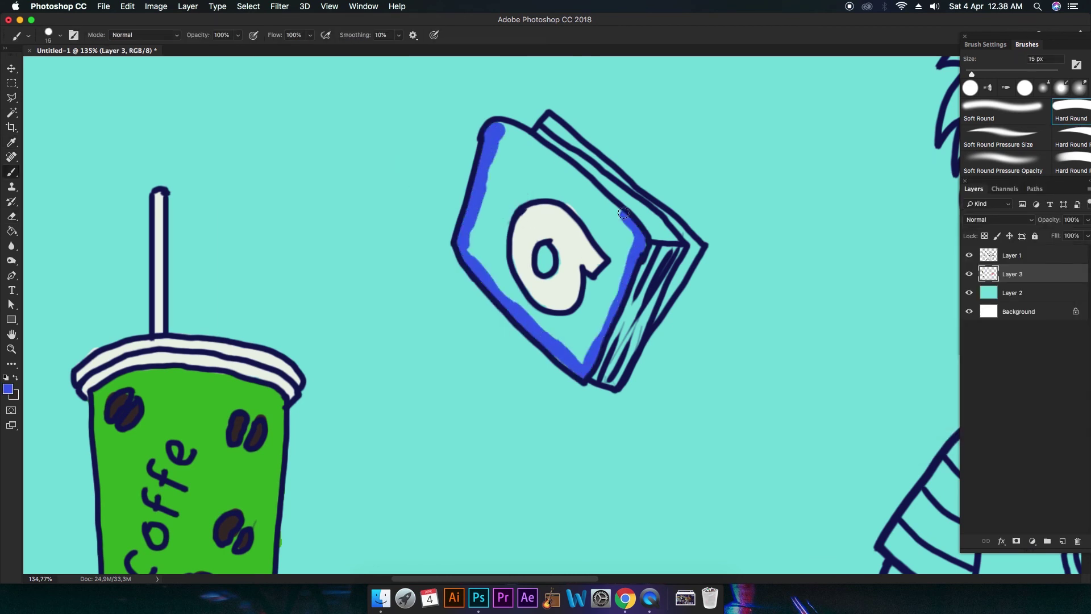
mouse_move(536, 312)
left_mouse_down()
mouse_move(589, 283)
mouse_move(594, 234)
left_mouse_up()
key("g")
left_click(607, 296)
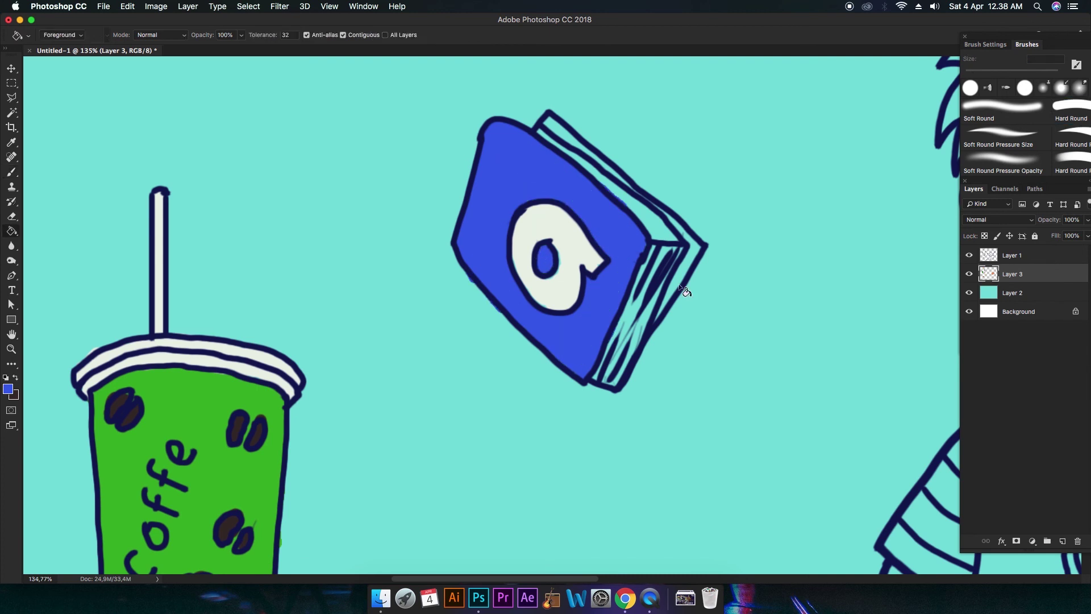
Step: Paint the book's back cover edge blue, and its pages with the off-white sampled from the emblem
key("b")
left_click_drag(695, 249, 660, 311)
left_click(555, 223, "alt")
mouse_move(673, 247)
left_mouse_down()
mouse_move(604, 377)
mouse_move(539, 132)
left_mouse_up()
Step: Set a black foreground colour and paint a border along the inside edges of the boy's shirt
left_click_drag(444, 122, 23, 56)
left_click(8, 389)
left_click(794, 379)
key("Return")
left_click_drag(660, 187, 719, 269)
left_click_drag(719, 268, 637, 130)
mouse_move(637, 130)
left_mouse_down()
mouse_move(651, 231)
mouse_move(646, 489)
mouse_move(422, 494)
left_mouse_up()
left_click_drag(390, 202, 373, 452)
Step: Outline the shirt's number 8 in black, fill the shirt body and paint the shaded parts of the number's holes
left_click(469, 182)
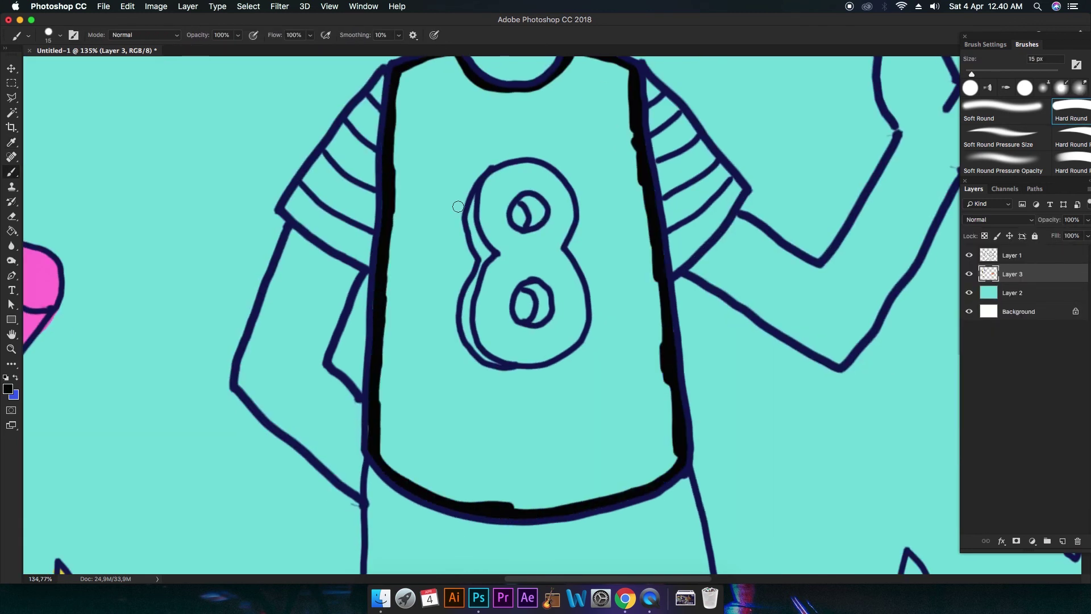
mouse_move(576, 248)
left_mouse_down()
mouse_move(560, 169)
mouse_move(586, 199)
left_mouse_up()
key("g")
left_click(595, 152)
key("b")
left_click_drag(517, 208, 523, 222)
left_click_drag(523, 295, 524, 316)
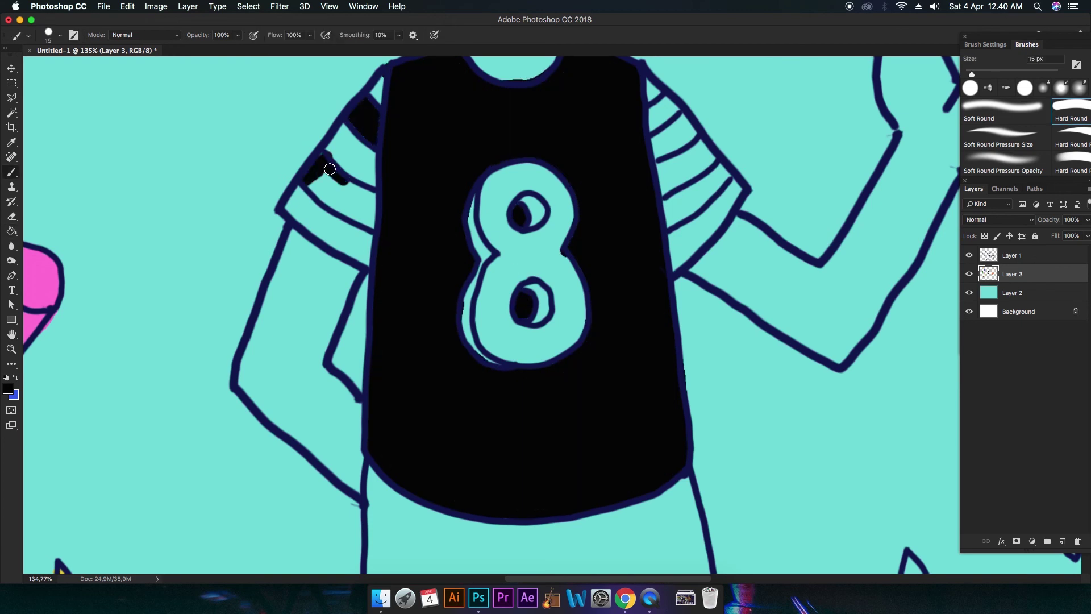
Step: Paint alternating stripes on the shirt's sleeves black
left_click_drag(660, 98, 655, 130)
left_click_drag(666, 154, 703, 147)
mouse_move(734, 188)
left_mouse_down()
mouse_move(683, 250)
mouse_move(705, 210)
left_mouse_up()
Step: Border the inside of the boy's hair in black and fill the enclosed area
scroll(693, 188, "down", 8)
scroll(500, 143, "up", 6)
mouse_move(545, 149)
left_mouse_down()
mouse_move(341, 91)
mouse_move(244, 392)
mouse_move(331, 458)
mouse_move(520, 267)
mouse_move(775, 255)
left_mouse_up()
key("ctrl+z")
mouse_move(514, 264)
left_mouse_down()
mouse_move(663, 251)
mouse_move(898, 349)
mouse_move(726, 107)
mouse_move(663, 113)
left_mouse_up()
left_click_drag(560, 122, 515, 184)
left_click_drag(560, 122, 467, 236)
left_click_drag(592, 151, 489, 233)
key("g")
left_click(530, 279)
Step: Set a medium grey foreground colour for the Brush tool
left_click_drag(529, 278, 541, 144)
key("x")
left_click(8, 389)
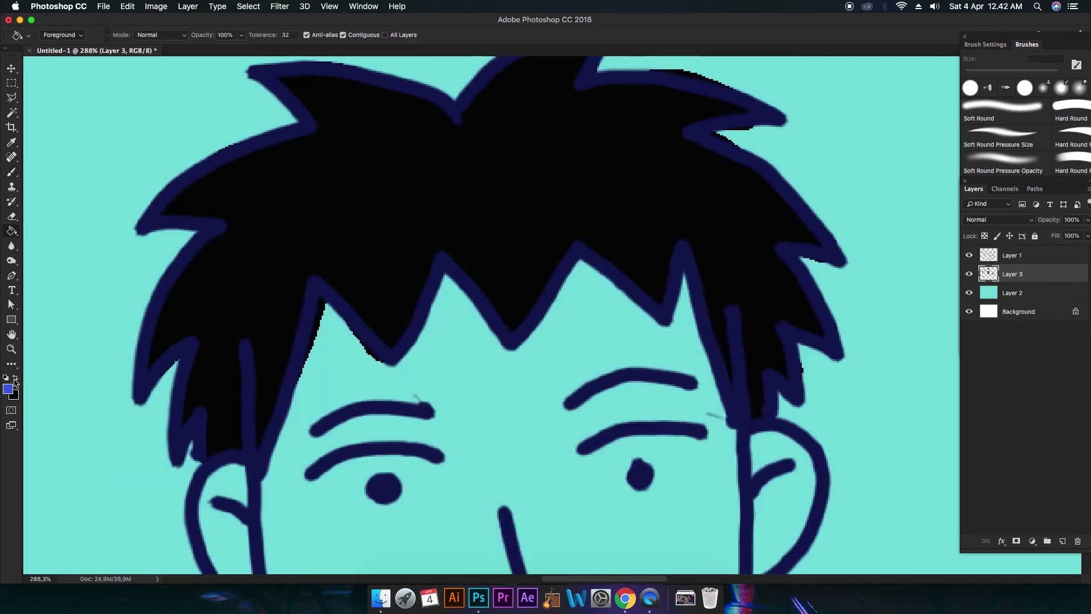
left_click(776, 330)
left_click(1033, 242)
key("b")
left_click_drag(358, 142, 323, 183)
scroll(640, 200, "down", 5)
scroll(579, 188, "up", 5)
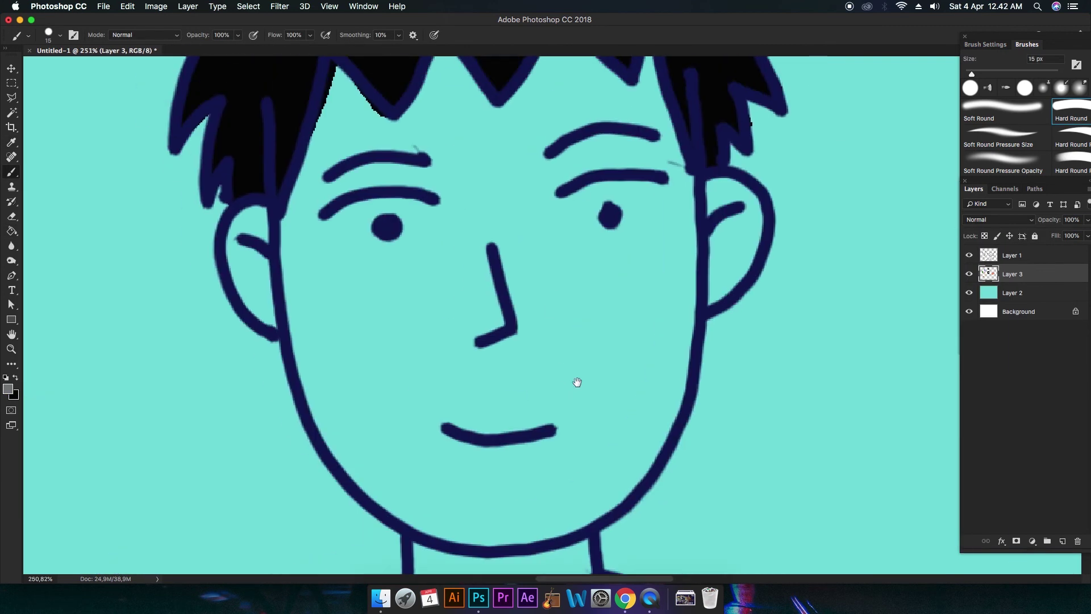
Step: Set a pale cream foreground colour, border the inside of the boy's face with it and fill the face
left_click(8, 389)
left_click(801, 252)
left_click(1035, 241)
mouse_move(346, 112)
left_mouse_down()
mouse_move(292, 215)
mouse_move(350, 458)
mouse_move(407, 517)
left_mouse_up()
left_click_drag(398, 143, 404, 238)
mouse_move(392, 220)
left_mouse_down()
mouse_move(456, 152)
mouse_move(629, 177)
mouse_move(493, 155)
left_mouse_up()
left_click_drag(503, 165, 621, 278)
left_click_drag(565, 378, 625, 233)
mouse_move(625, 233)
left_mouse_down()
mouse_move(529, 443)
mouse_move(578, 287)
left_mouse_up()
left_click_drag(393, 287, 455, 426)
key("g")
left_click(478, 255)
Step: Paint the boy's bent arm at the hip with the pale cream colour
left_click_drag(113, 511, 619, 347)
key("b")
mouse_move(451, 133)
left_mouse_down()
mouse_move(583, 541)
mouse_move(519, 339)
mouse_move(519, 190)
left_mouse_up()
key("super+z")
mouse_move(514, 199)
left_mouse_down()
mouse_move(480, 387)
mouse_move(400, 118)
left_mouse_up()
left_click_drag(400, 119, 369, 262)
left_click_drag(369, 262, 404, 158)
left_click_drag(887, 102, 86, 223)
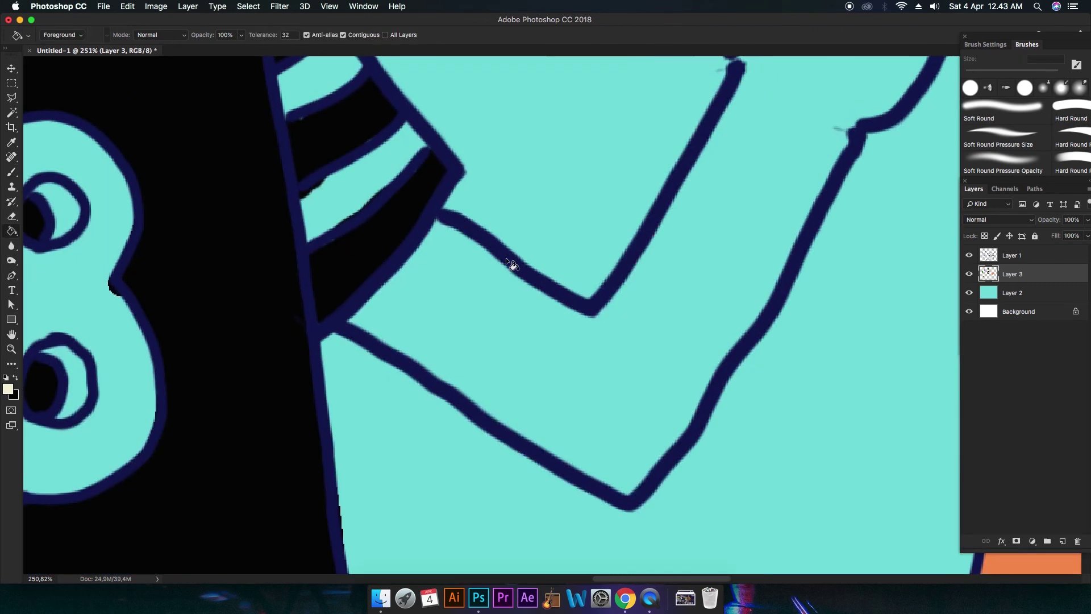
Step: Border the inside of the boy's raised waving arm with the pale cream colour
left_click_drag(433, 222, 739, 65)
left_click_drag(840, 126, 754, 290)
left_click_drag(753, 290, 748, 221)
mouse_move(750, 228)
left_mouse_down()
mouse_move(705, 307)
mouse_move(606, 408)
left_mouse_up()
left_click_drag(371, 253, 448, 326)
mouse_move(807, 97)
left_mouse_down()
mouse_move(506, 450)
mouse_move(650, 250)
left_mouse_up()
mouse_move(671, 222)
left_mouse_down()
mouse_move(717, 99)
mouse_move(686, 199)
left_mouse_up()
Step: Border the inside of the waving hand with pale cream and fill the enclosed arm and hand
left_click_drag(663, 114, 603, 251)
mouse_move(599, 218)
left_mouse_down()
mouse_move(598, 68)
mouse_move(547, 227)
left_mouse_up()
mouse_move(520, 204)
left_mouse_down()
mouse_move(490, 222)
mouse_move(598, 199)
left_mouse_up()
mouse_move(526, 262)
left_mouse_down()
mouse_move(468, 152)
mouse_move(505, 427)
left_mouse_up()
key("g")
left_click(621, 329)
Step: Border the inside of both of the boy's legs with pale cream and fill them
scroll(621, 329, "down", 3)
key("b")
mouse_move(427, 127)
left_mouse_down()
mouse_move(544, 137)
mouse_move(543, 483)
left_mouse_up()
left_click_drag(425, 130, 545, 478)
left_click_drag(696, 110, 741, 261)
scroll(742, 261, "right", 5)
left_click_drag(546, 263, 710, 438)
left_click_drag(617, 74, 710, 438)
scroll(711, 437, "up", 4)
key("g")
left_click(591, 341)
left_click(321, 348)
Step: Sample the yellow already used in the drawing, border the inside of the star beside the guitar and fill it
scroll(494, 343, "down", 6)
left_click(309, 383, "alt")
scroll(614, 371, "up", 4)
key("b")
left_click_drag(604, 274, 630, 412)
key("g")
left_click(596, 355)
Step: Border the inside of the boy's shorts with yellow and fill the enclosed area
key("b")
scroll(592, 344, "down", 8)
scroll(547, 354, "up", 8)
left_click_drag(332, 242, 329, 374)
left_click_drag(500, 364, 559, 480)
scroll(491, 242, "right", 5)
scroll(491, 243, "down", 1)
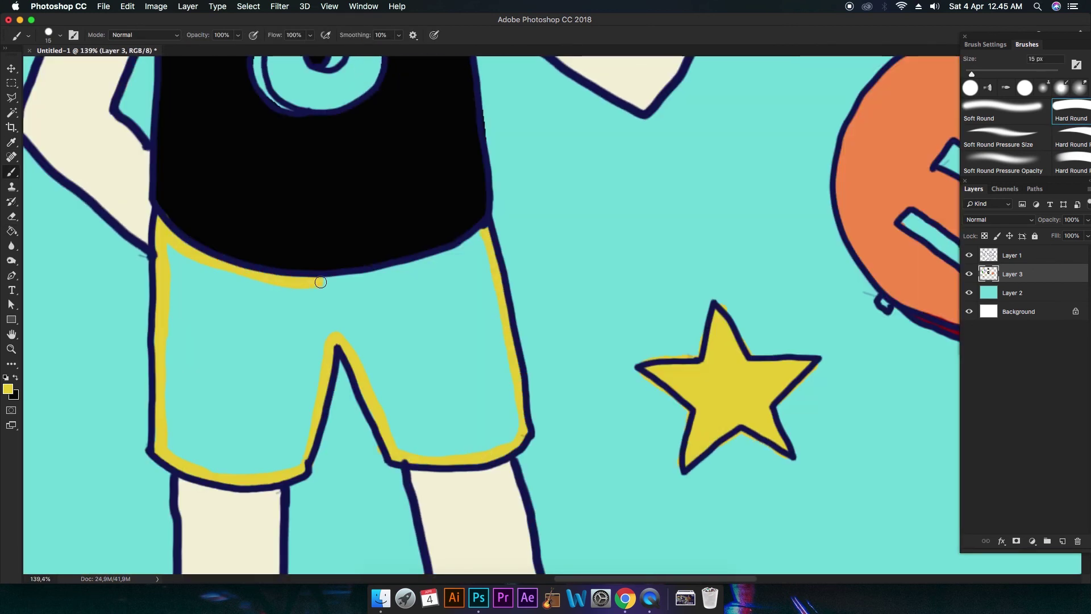
key("g")
Step: Switch the foreground colour to black, border the inside of the skateboard deck and fill it
key("x")
scroll(422, 348, "down", 5)
scroll(806, 438, "up", 6)
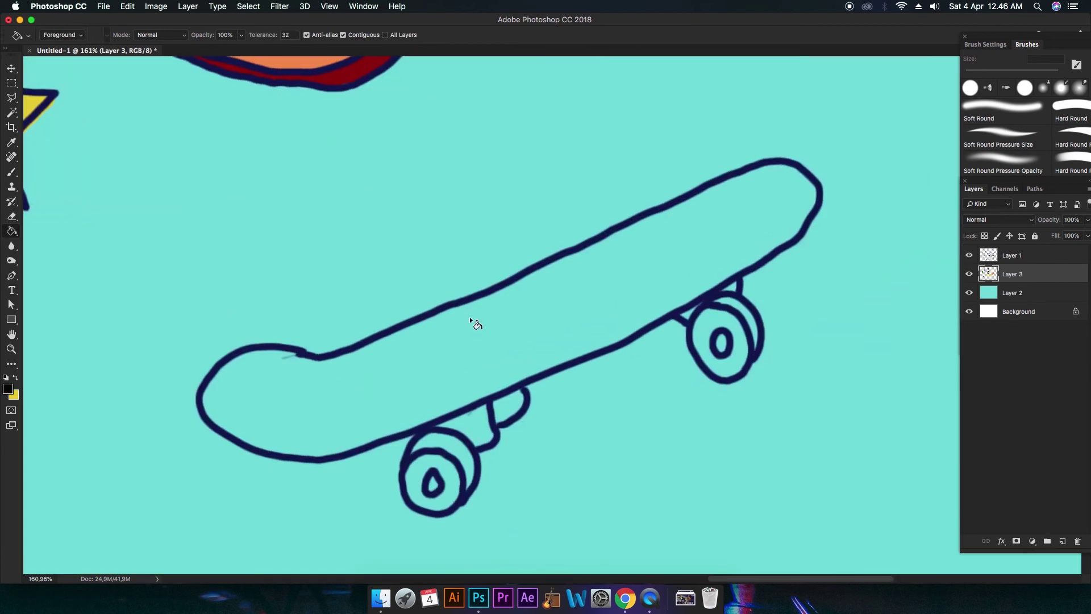
key("b")
mouse_move(767, 166)
left_mouse_down()
mouse_move(805, 210)
mouse_move(512, 385)
left_mouse_up()
left_click_drag(573, 341, 748, 240)
mouse_move(683, 278)
left_mouse_down()
mouse_move(453, 346)
mouse_move(611, 215)
mouse_move(738, 166)
left_mouse_up()
key("g")
left_click(705, 213)
Step: Set an off-white foreground colour and paint the skateboard wheels with it
scroll(685, 224, "right", 5)
key("x")
left_click(8, 388)
left_click(794, 258)
key("Return")
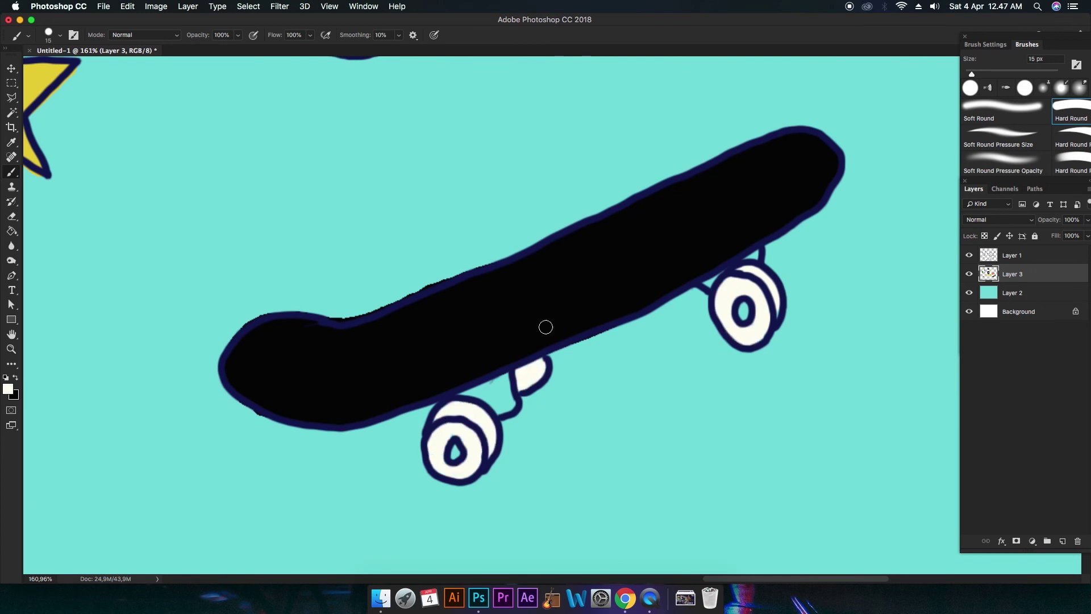
Step: Set a light grey foreground colour and paint the skateboard's trucks between the deck and wheels
left_click(8, 389)
left_click(783, 292)
key("Return")
left_click_drag(707, 283, 711, 284)
left_click_drag(515, 404, 495, 385)
Step: Sample black from the drawing and dab it into the centres of the skateboard's wheels
scroll(502, 357, "down", 8)
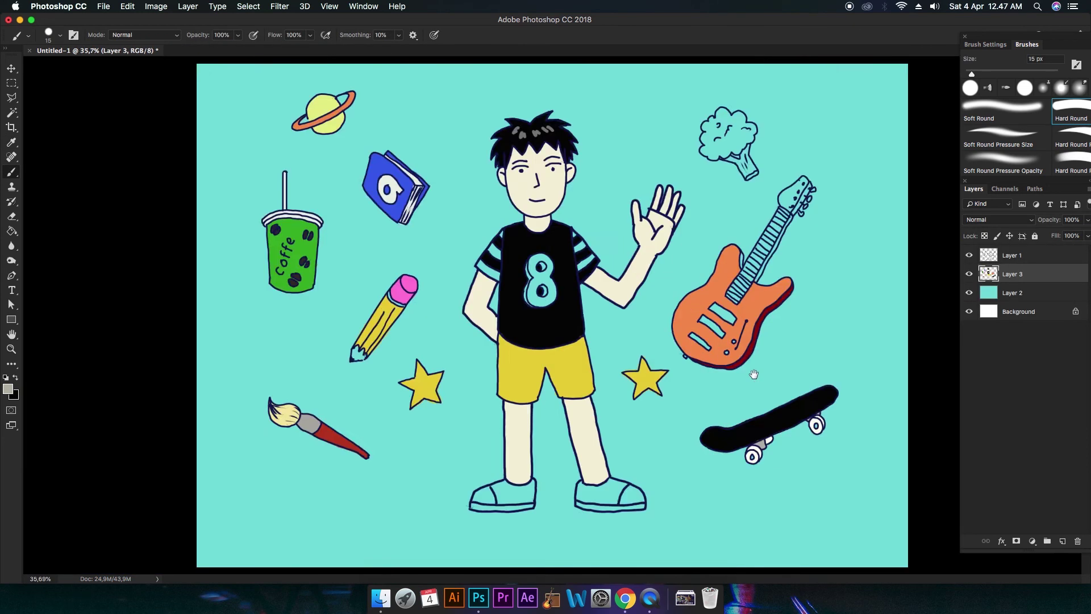
scroll(587, 347, "up", 10)
scroll(587, 346, "down", 5)
left_click(584, 210, "alt")
left_click(733, 222)
left_click(484, 345)
Step: Paint the guitar's two round knobs and three pickups black
scroll(506, 275, "up", 10)
scroll(506, 275, "left", 3)
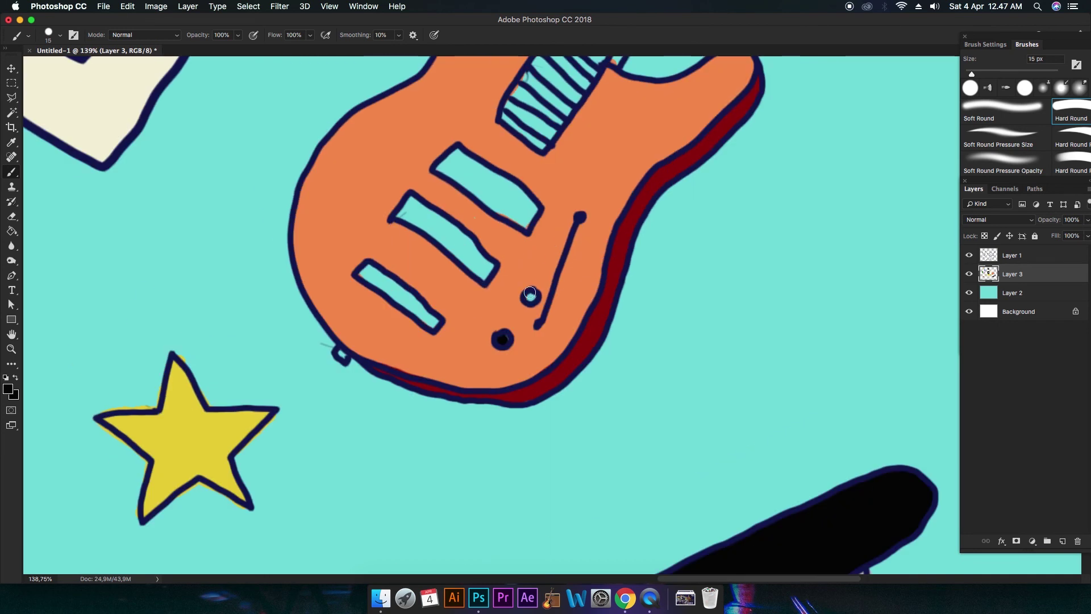
left_click_drag(449, 159, 491, 193)
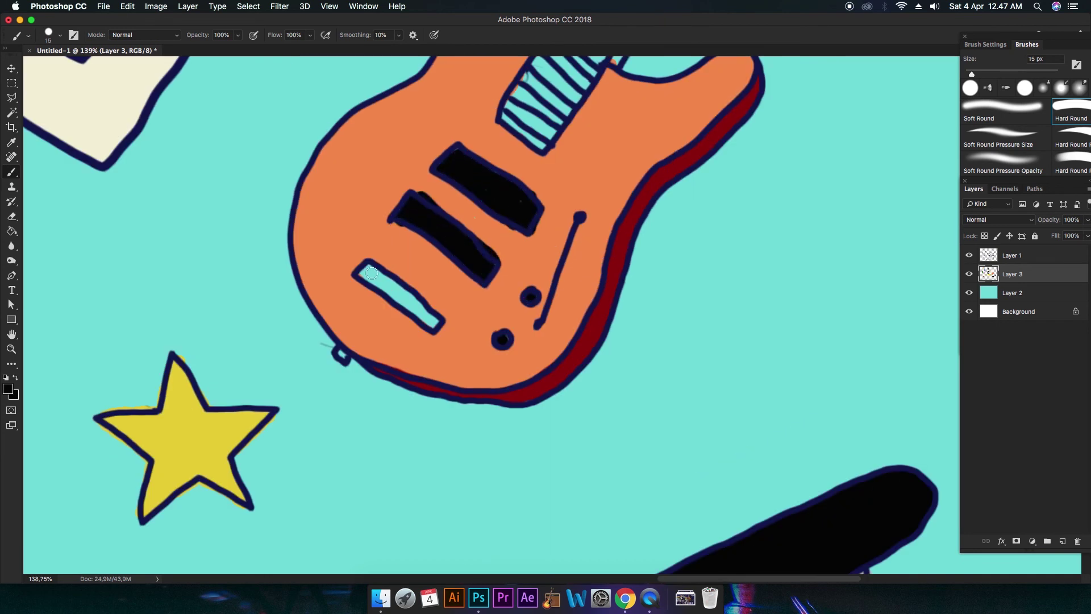
left_click_drag(387, 284, 412, 302)
Step: Set a brown foreground colour and paint the guitar's fretboard with it
scroll(412, 301, "up", 10)
scroll(413, 301, "right", 4)
left_click_drag(508, 132, 435, 269)
left_click(7, 390)
left_click(931, 381)
left_click(845, 298)
left_click(1033, 241)
mouse_move(468, 98)
left_mouse_down()
mouse_move(490, 132)
mouse_move(346, 392)
mouse_move(404, 198)
mouse_move(398, 241)
mouse_move(288, 438)
left_mouse_up()
Step: Sample a dark maroon colour and paint the guitar's cutaway edge, headstock and tuning pegs with it
left_click(508, 410, "alt")
left_click_drag(314, 276, 315, 329)
scroll(341, 295, "up", 8)
scroll(341, 296, "right", 4)
mouse_move(385, 281)
left_mouse_down()
mouse_move(391, 308)
mouse_move(363, 309)
left_mouse_up()
left_click_drag(457, 229, 423, 342)
left_click(441, 313)
left_click(456, 284)
left_click(472, 248)
Step: Sample the green of the coffee cup, border the inside of the broccoli's head and fill it
scroll(494, 129, "left", 8)
scroll(494, 129, "down", 5)
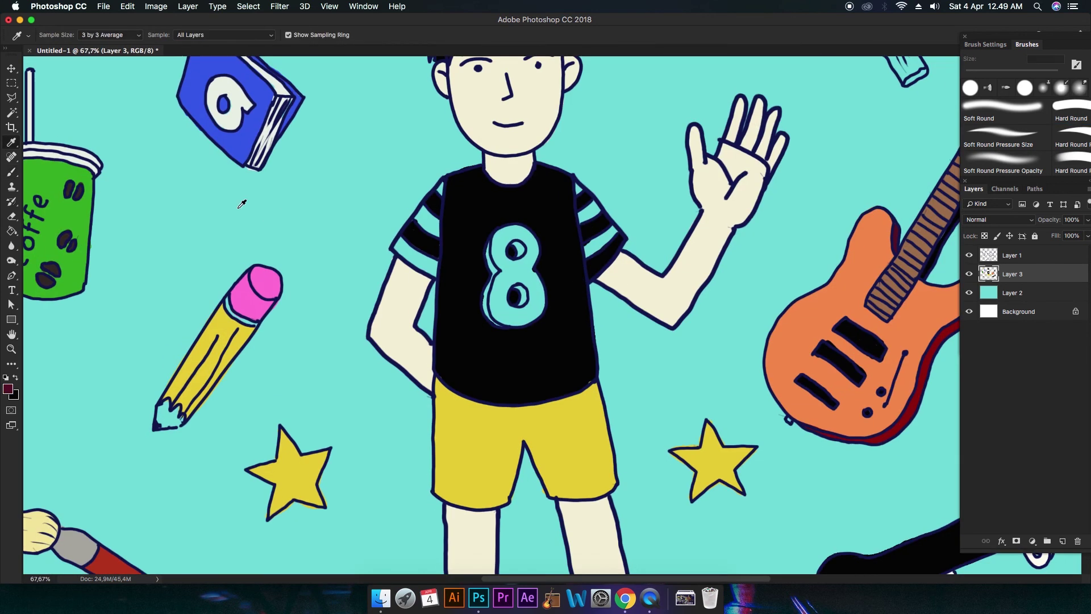
left_click(42, 174, "alt")
scroll(443, 263, "up", 8)
scroll(443, 263, "right", 4)
mouse_move(244, 192)
left_mouse_down()
mouse_move(224, 341)
mouse_move(397, 326)
mouse_move(516, 212)
mouse_move(261, 170)
left_mouse_up()
key("g")
left_click(386, 226)
Step: Set a darker green foreground colour and paint shading along the underside of the broccoli's head
left_click(8, 389)
left_click(889, 306)
left_click(1033, 241)
key("b")
mouse_move(478, 199)
left_mouse_down()
mouse_move(491, 249)
mouse_move(302, 370)
mouse_move(241, 314)
left_mouse_up()
Step: Set a bright light green foreground colour and paint the broccoli's stalk
left_click(8, 389)
left_click(930, 356)
left_click(867, 254)
left_click(1032, 241)
mouse_move(447, 380)
left_mouse_down()
mouse_move(451, 356)
mouse_move(375, 384)
mouse_move(493, 401)
left_mouse_up()
key("super+0")
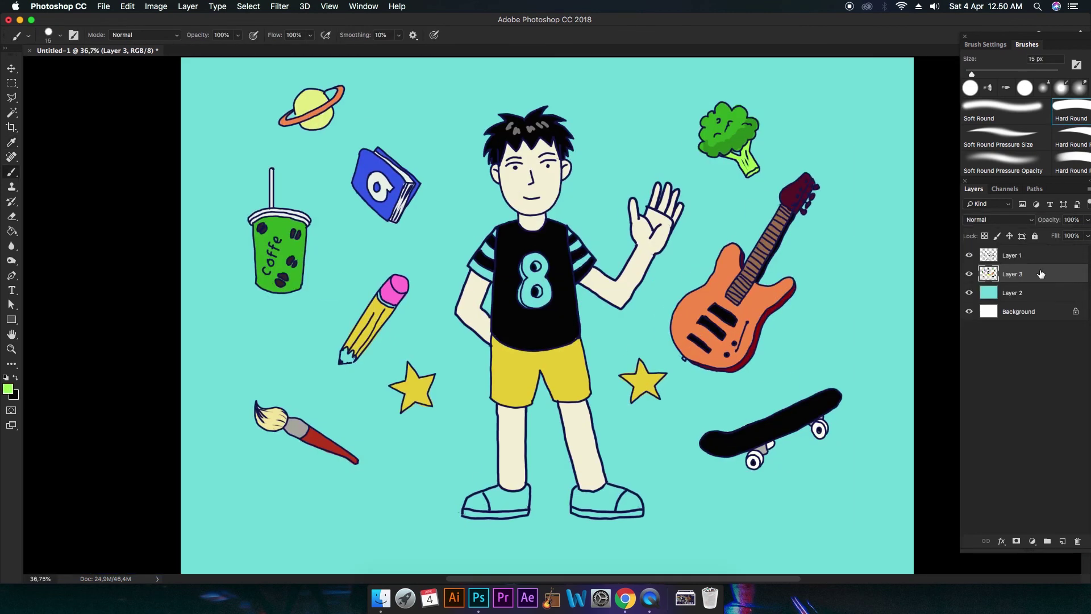
Step: Add a layer directly above Layer 2 and dab white dots around the boy with a 47 px brush
left_click(1038, 294)
left_click(1062, 541)
left_click(8, 388)
left_click(780, 250)
left_click(1033, 242)
right_click(607, 203)
left_click_drag(667, 234, 681, 234)
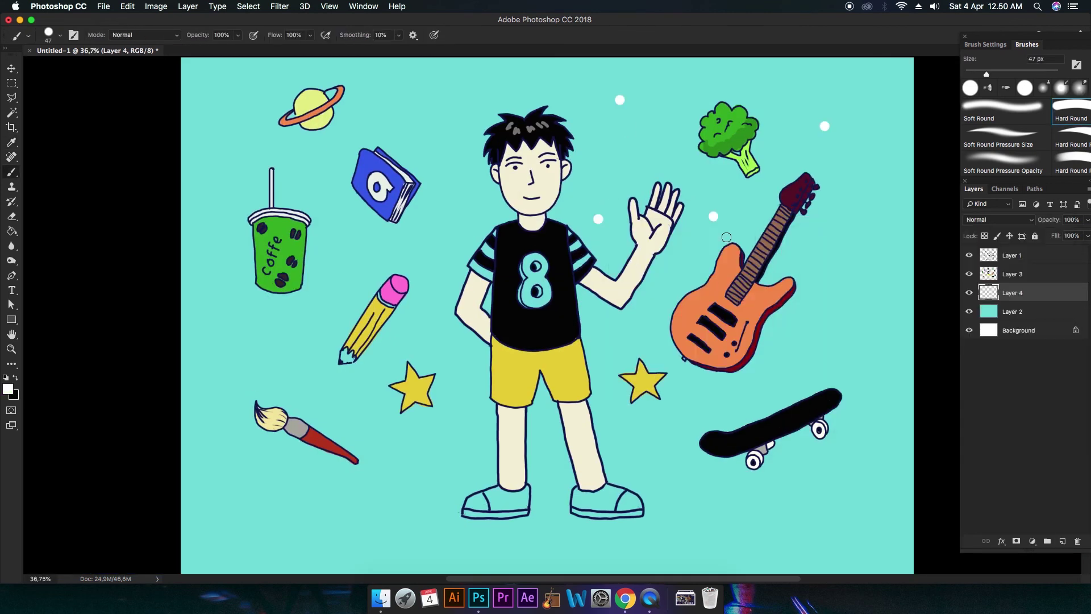